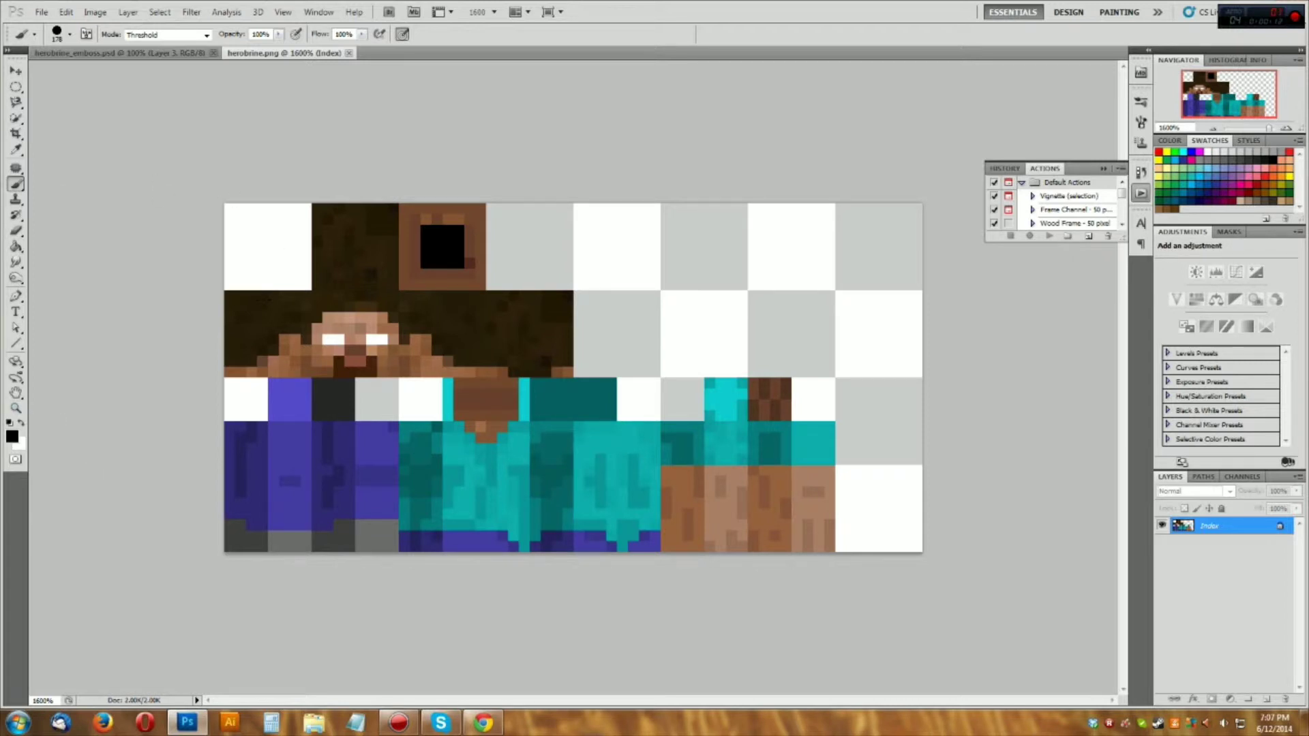
# - Compare the embossed face in herobrine_emboss.psd with the original skin texture in herobrine.png
pyautogui.click(96, 53)
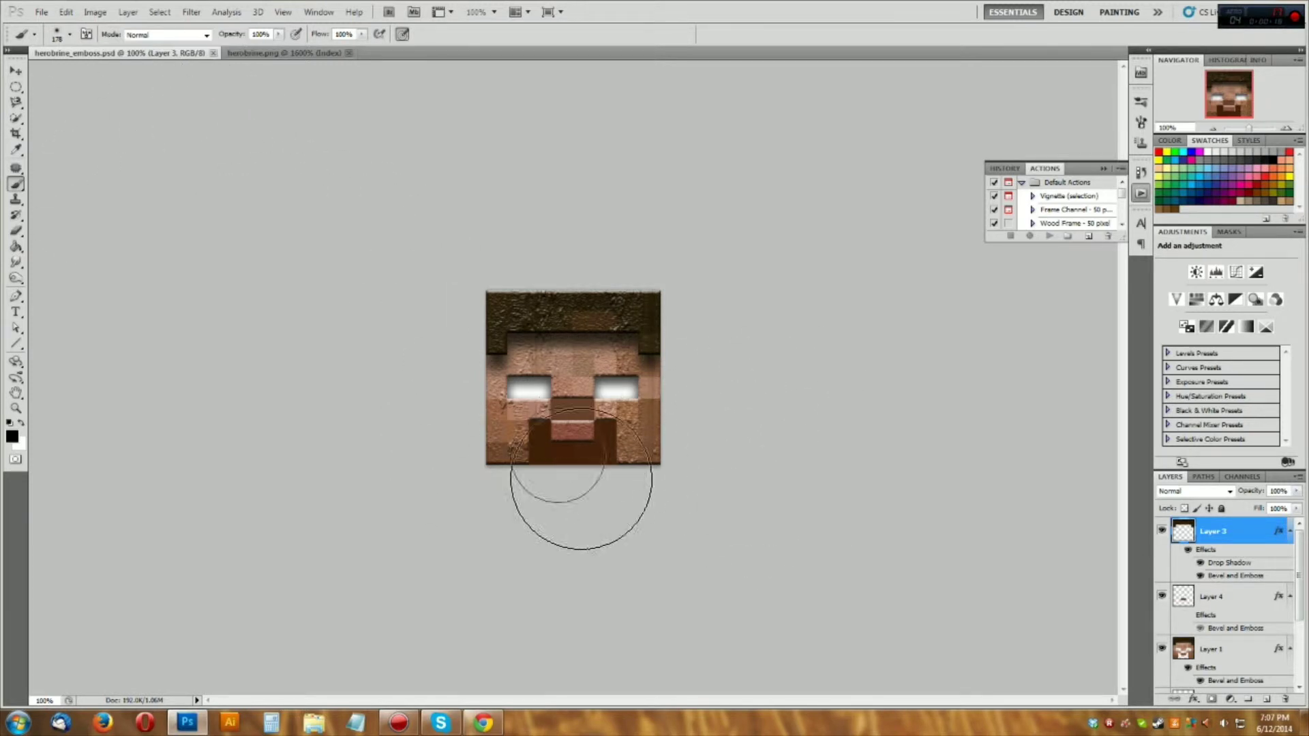
pyautogui.click(284, 56)
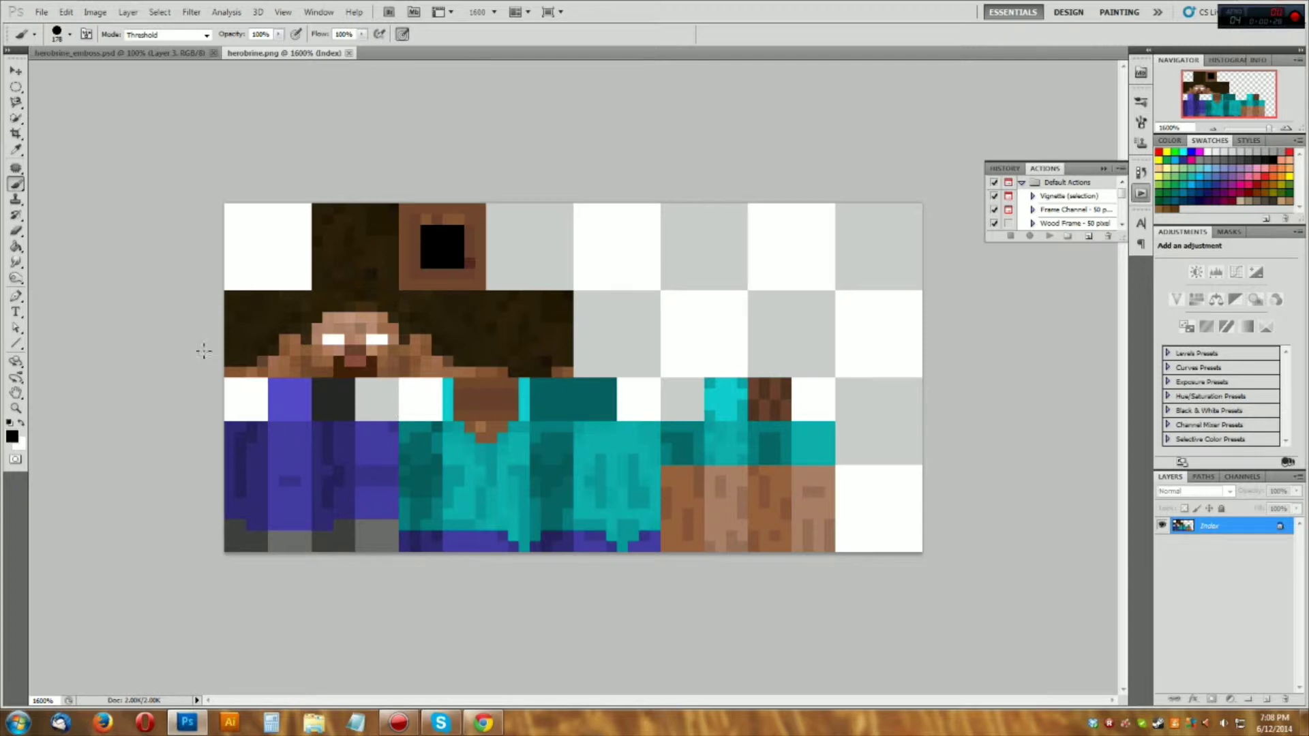
pyautogui.click(178, 56)
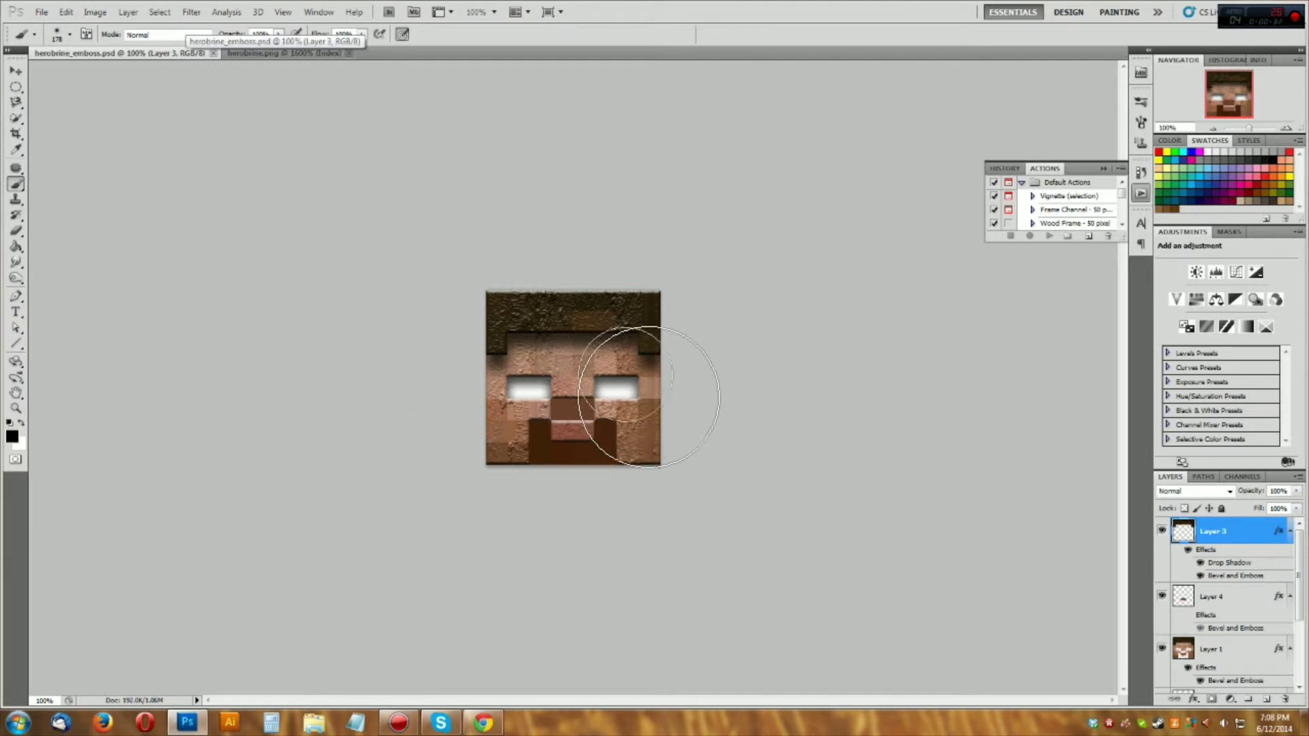
pyautogui.click(260, 52)
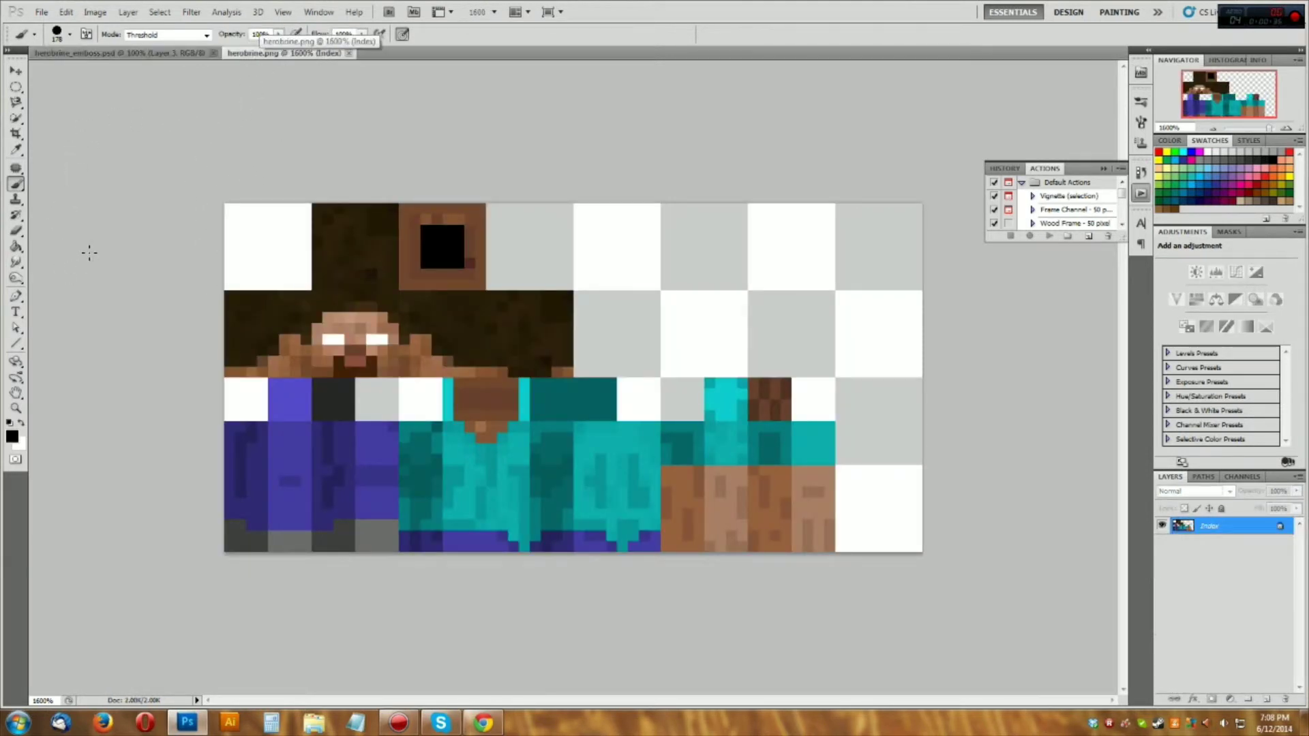
pyautogui.hotkey('ctrl', '+')
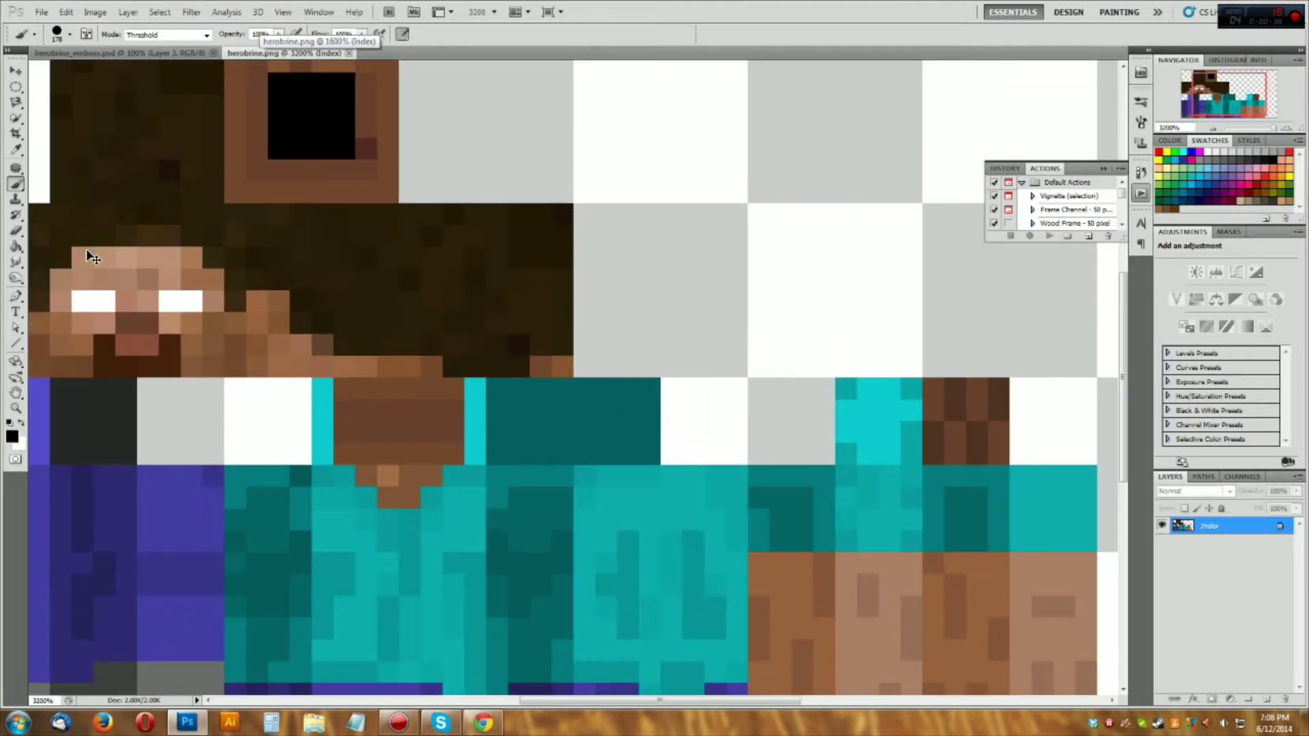
pyautogui.hotkey('ctrl', '-')
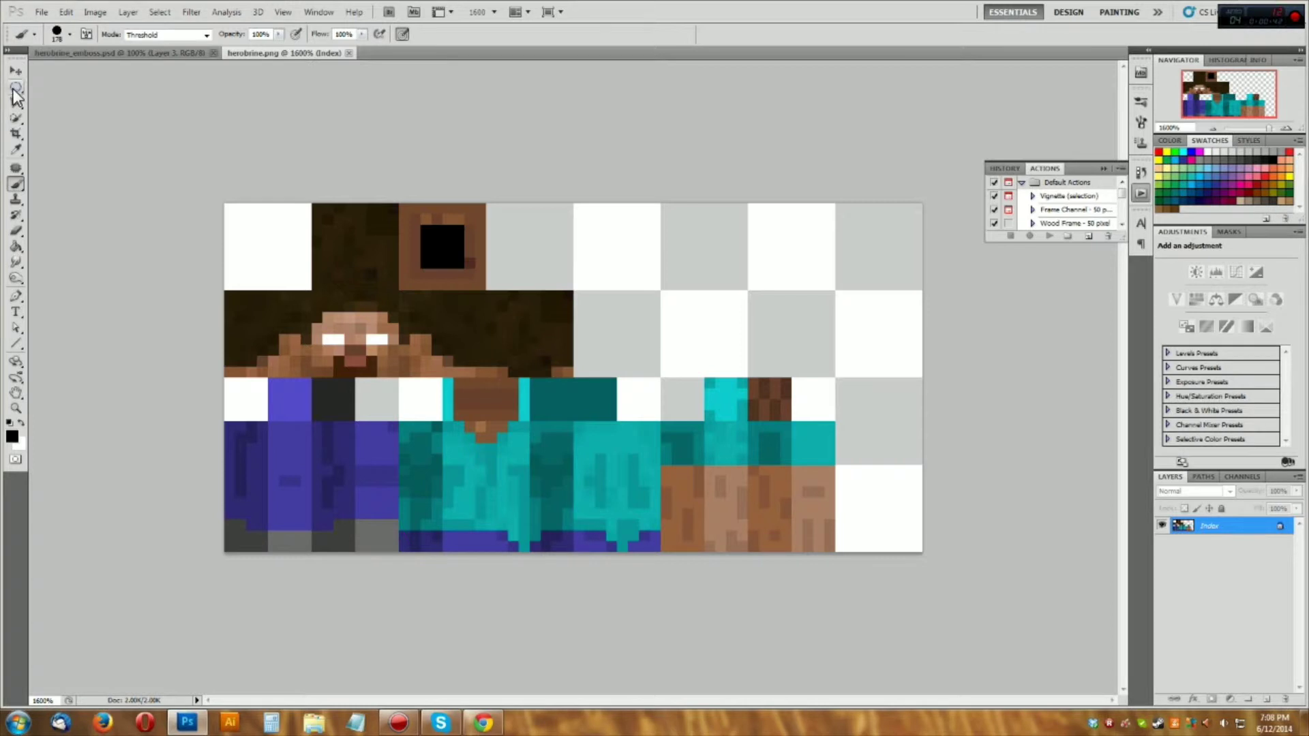
# - Select the front face square of the skin texture with the Rectangular Marquee tool
pyautogui.moveTo(16, 87); pyautogui.dragTo(55, 88)
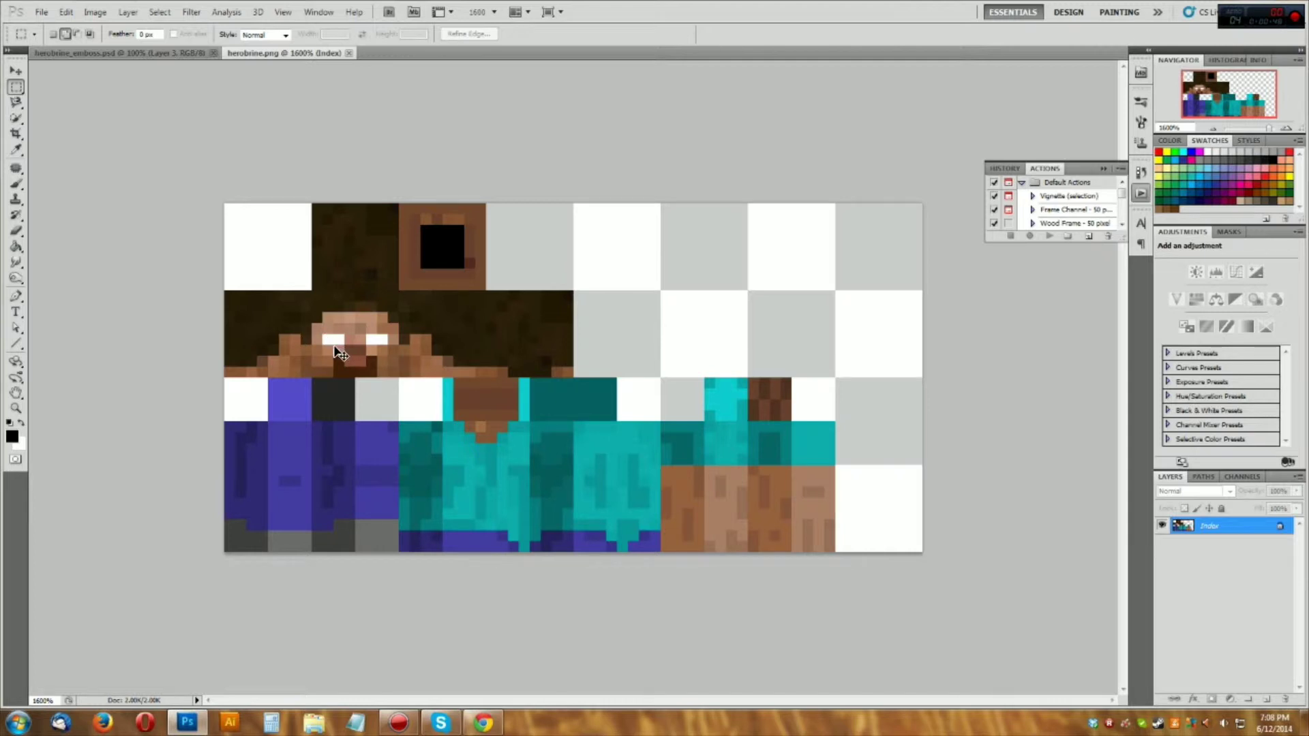
pyautogui.hotkey('ctrl', '+')
pyautogui.moveTo(727, 702); pyautogui.dragTo(627, 702)
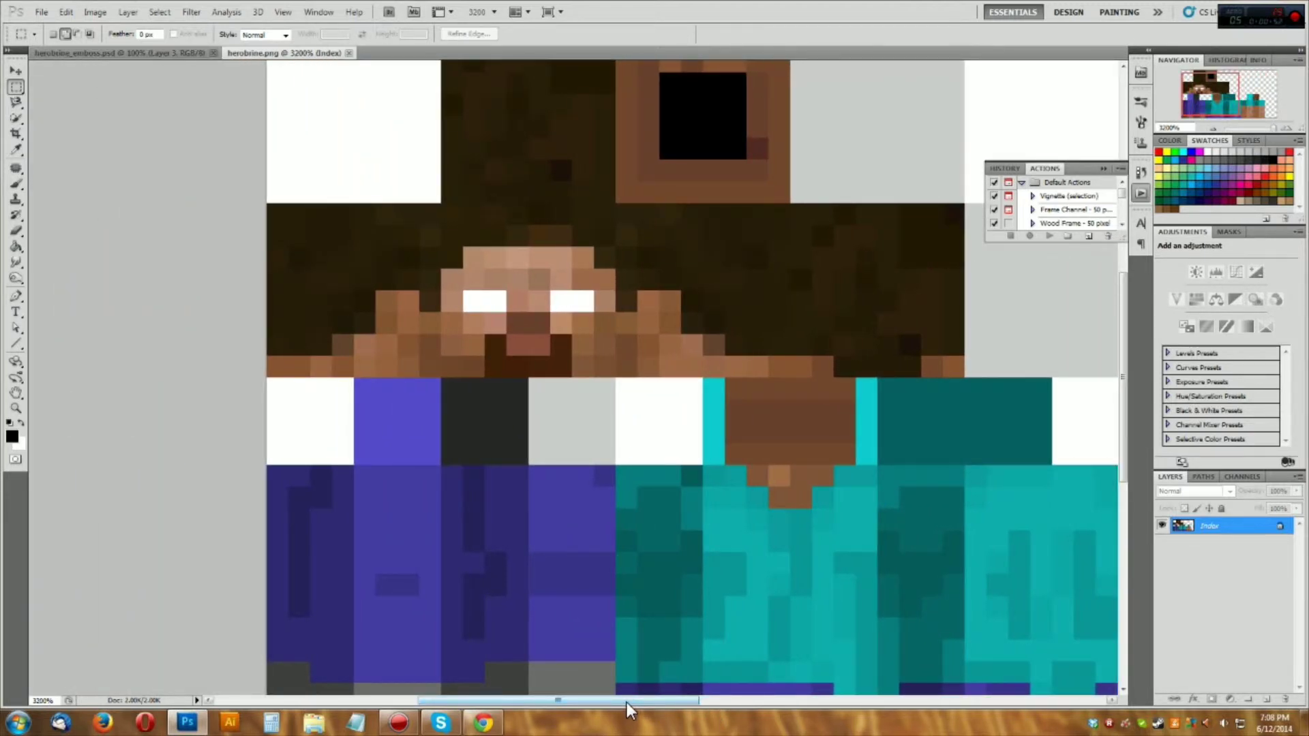
pyautogui.scroll(2, 557, 350)
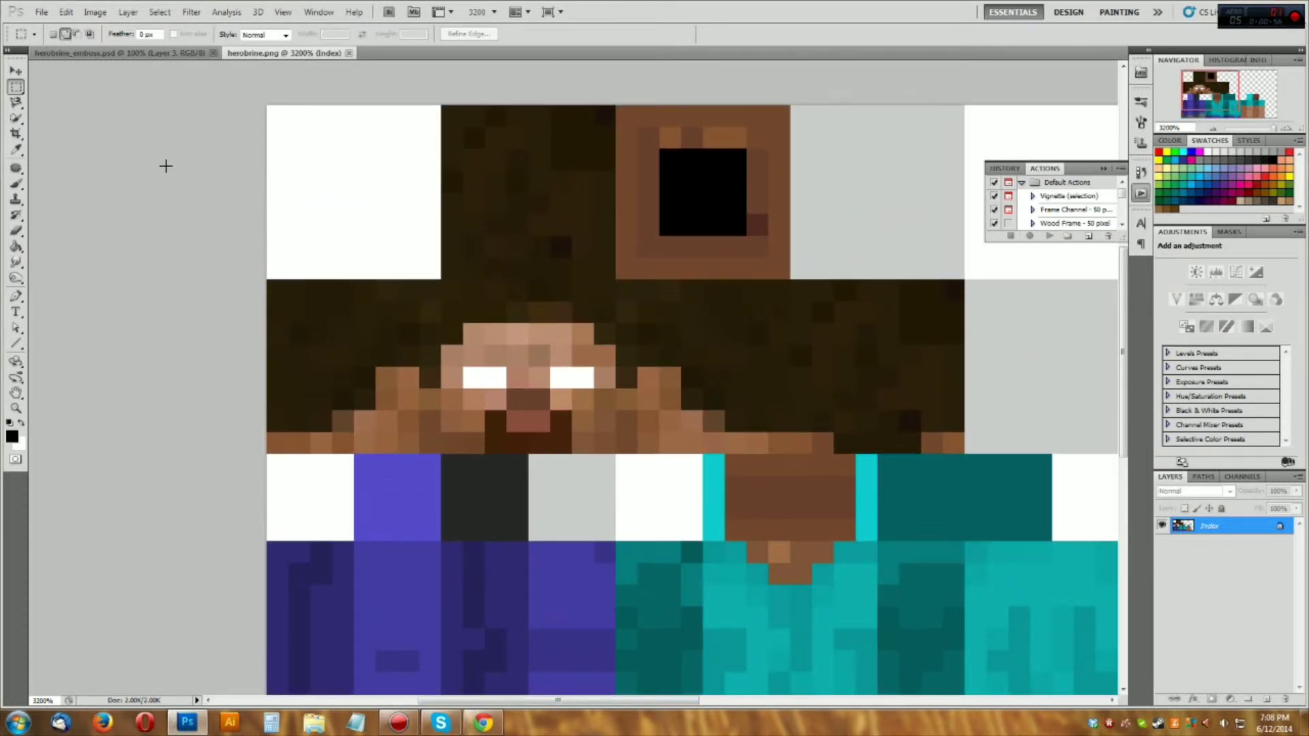
pyautogui.moveTo(420, 259)
pyautogui.mouseDown()
pyautogui.moveTo(506, 366)
pyautogui.moveTo(438, 275)
pyautogui.mouseUp()
pyautogui.hotkey('ctrl', 'd')
pyautogui.moveTo(443, 280)
pyautogui.mouseDown()
pyautogui.moveTo(617, 436)
pyautogui.moveTo(618, 419)
pyautogui.moveTo(617, 442)
pyautogui.moveTo(448, 291)
pyautogui.mouseUp()
pyautogui.hotkey('ctrl', 'd')
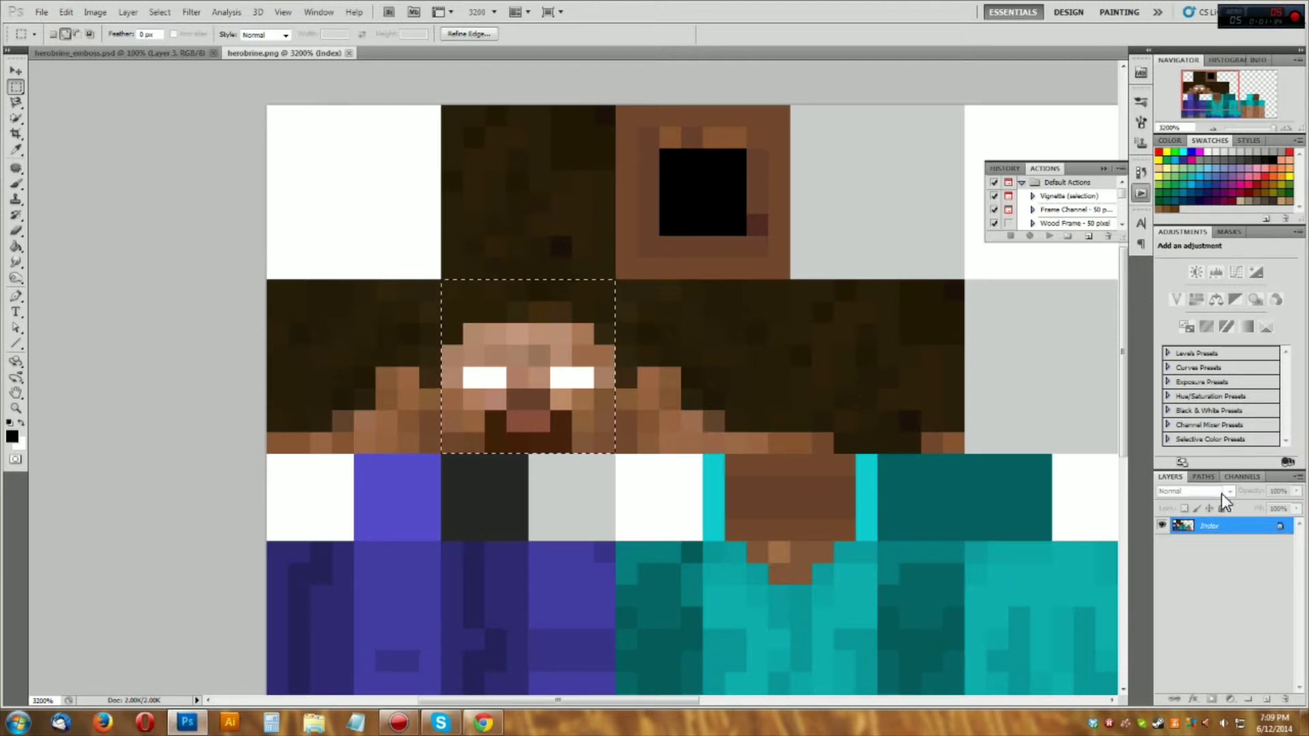
pyautogui.rightClick(1282, 528)
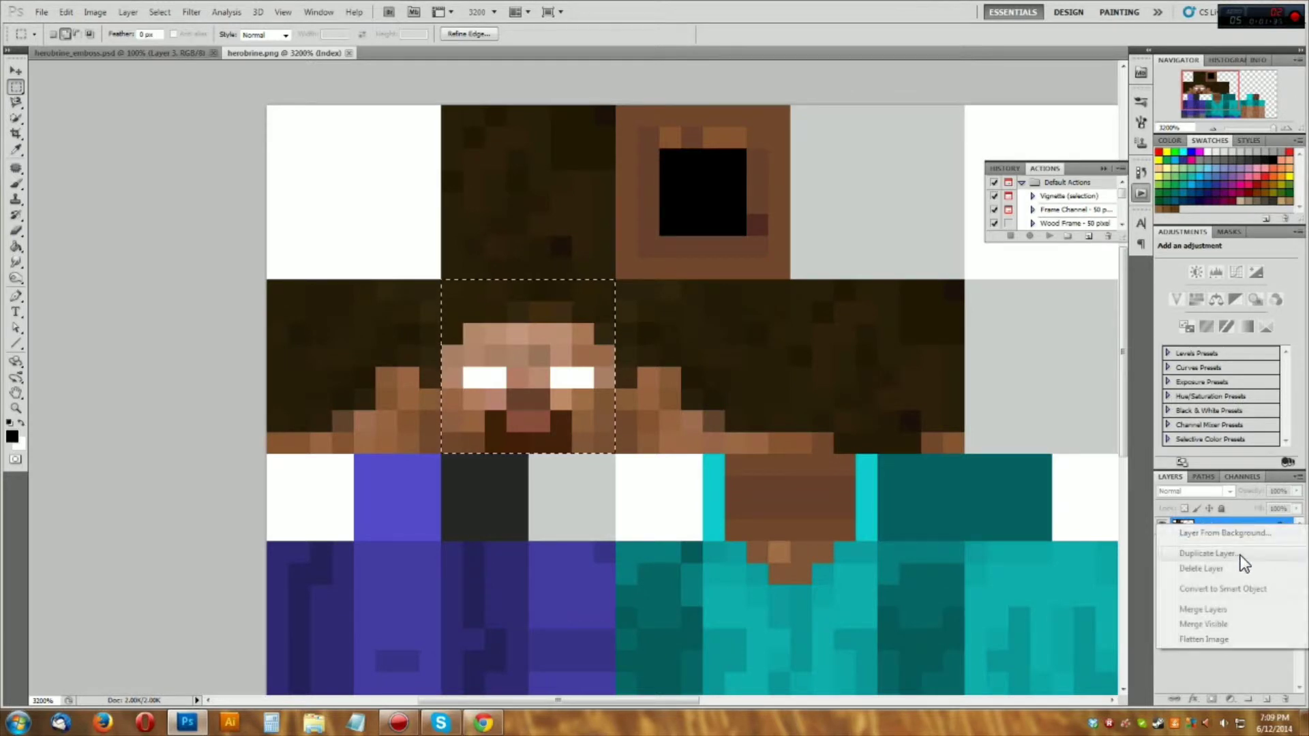
pyautogui.click(1214, 666)
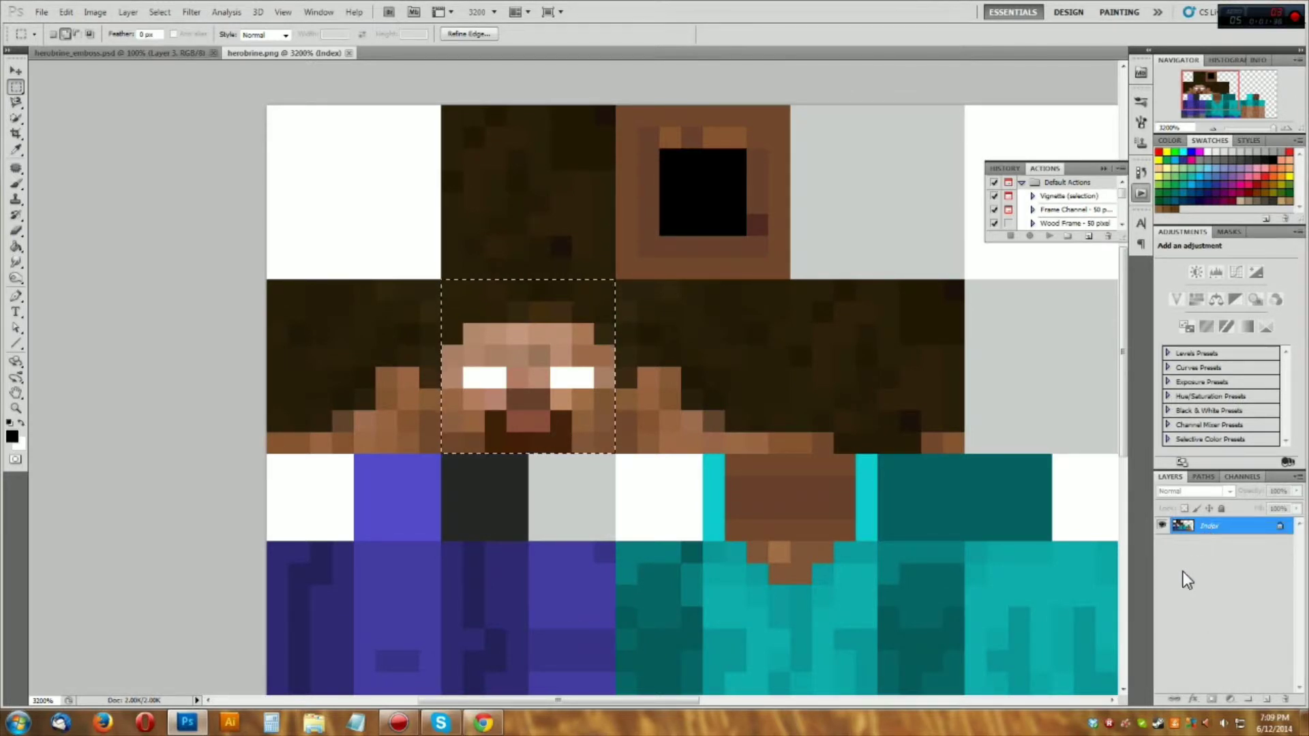
pyautogui.hotkey('ctrl', 'd')
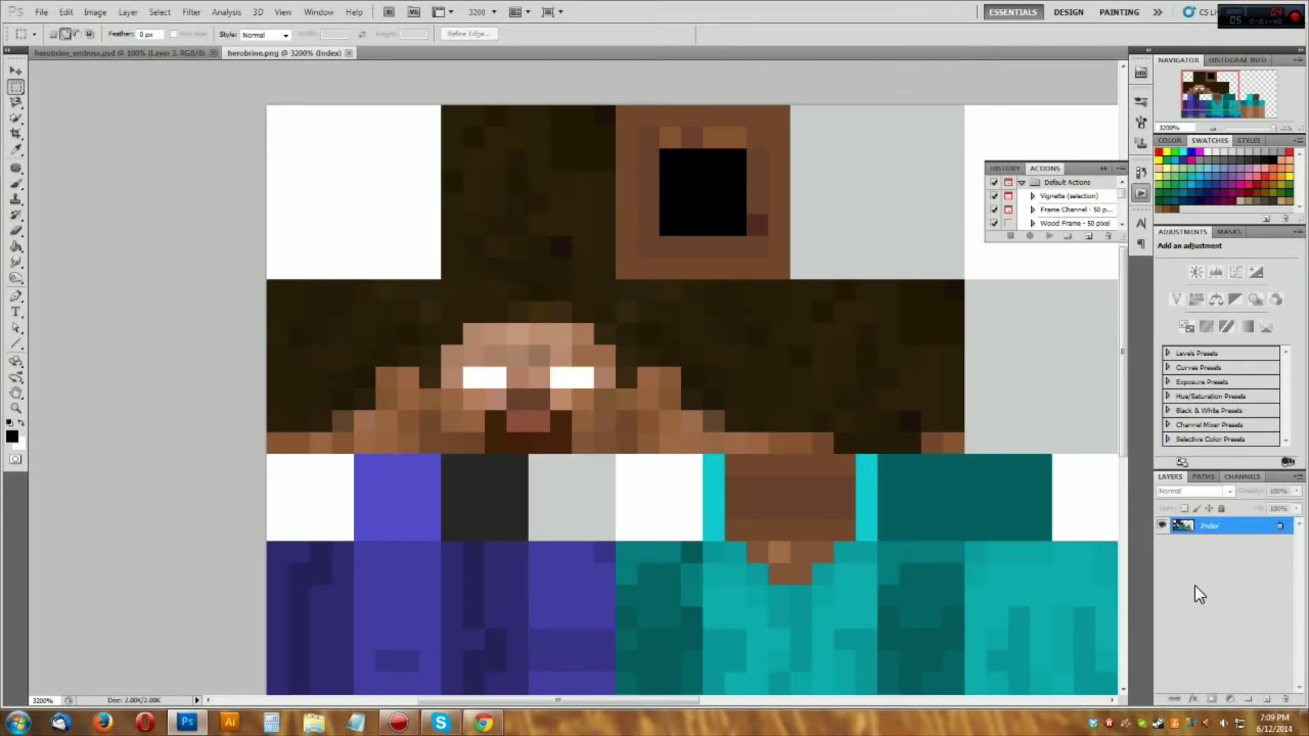
# - Bring the skin texture into a new RGB document with a transparent background
pyautogui.rightClick(1224, 531)
pyautogui.click(1204, 546)
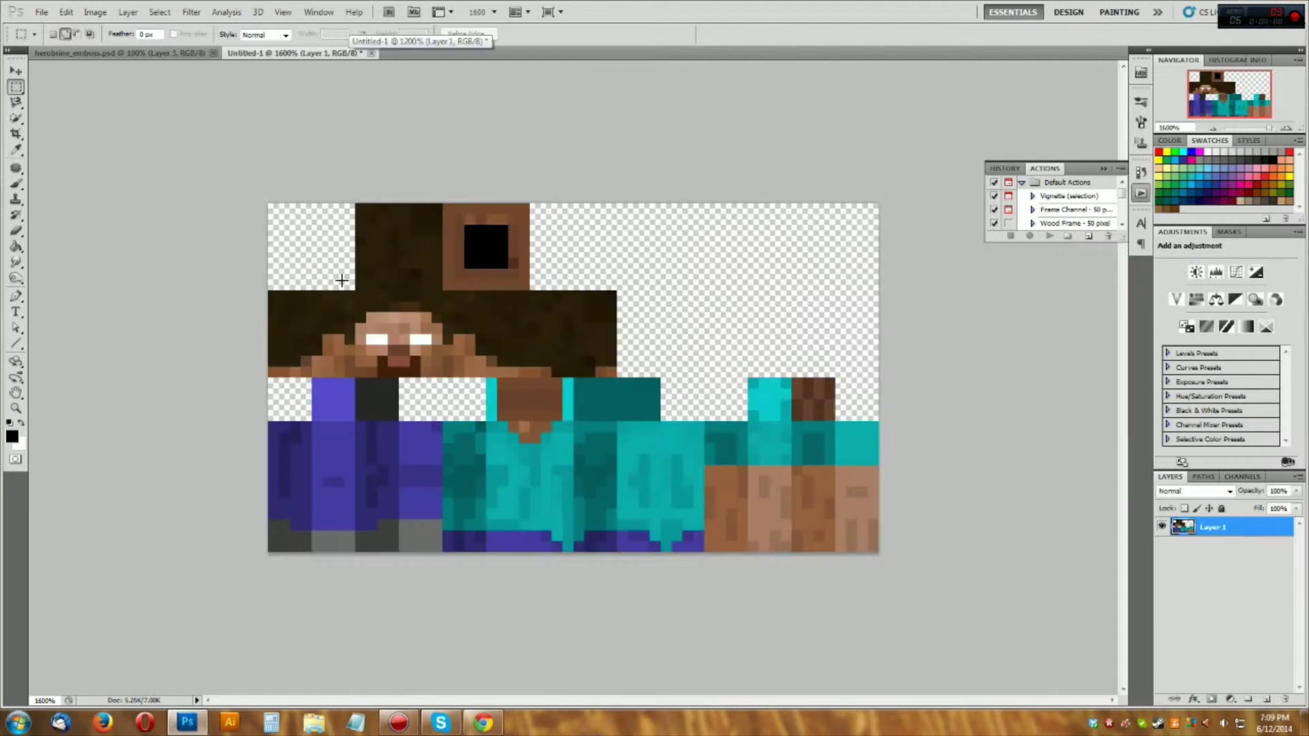
# - Copy the front face square of the skin onto its own layer and delete the full skin texture layer
pyautogui.hotkey('ctrl', '+')
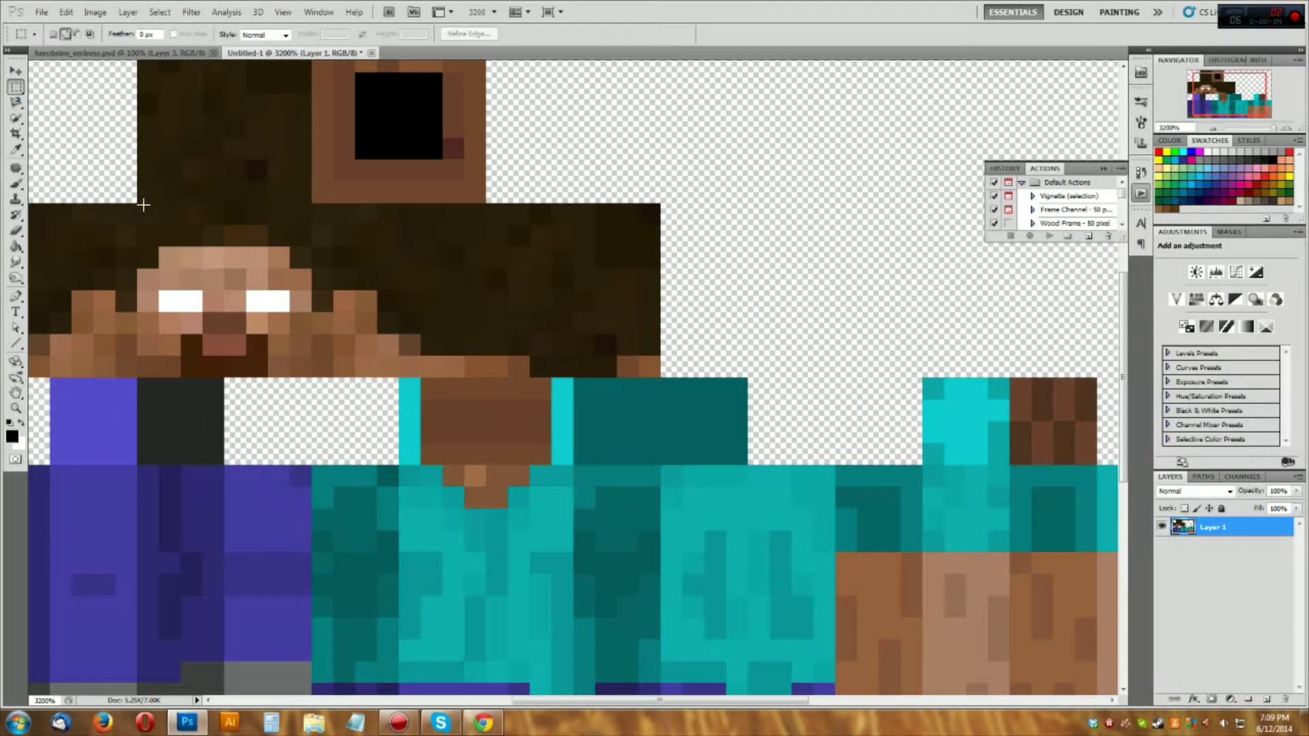
pyautogui.moveTo(138, 203); pyautogui.dragTo(311, 377)
pyautogui.hotkey('ctrl', 'j')
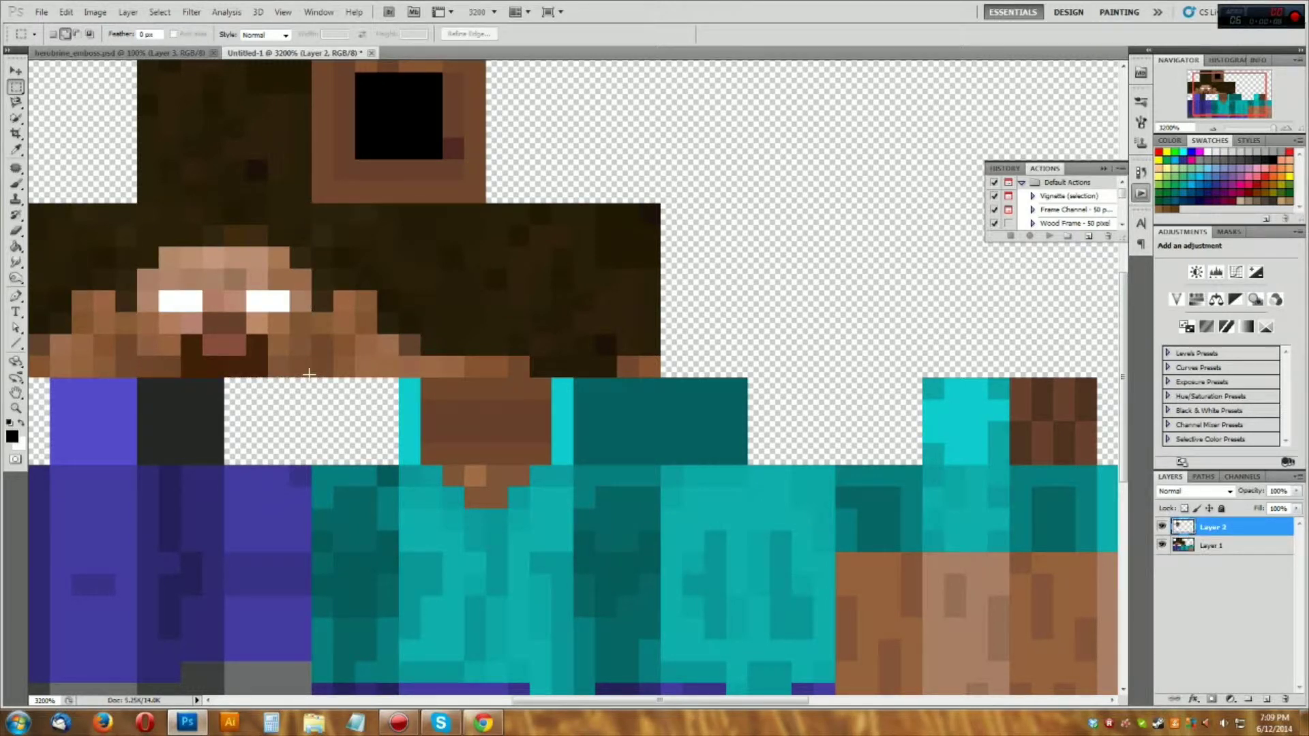
pyautogui.hotkey('ctrl', '-')
pyautogui.hotkey('ctrl', '+')
pyautogui.click(1161, 545)
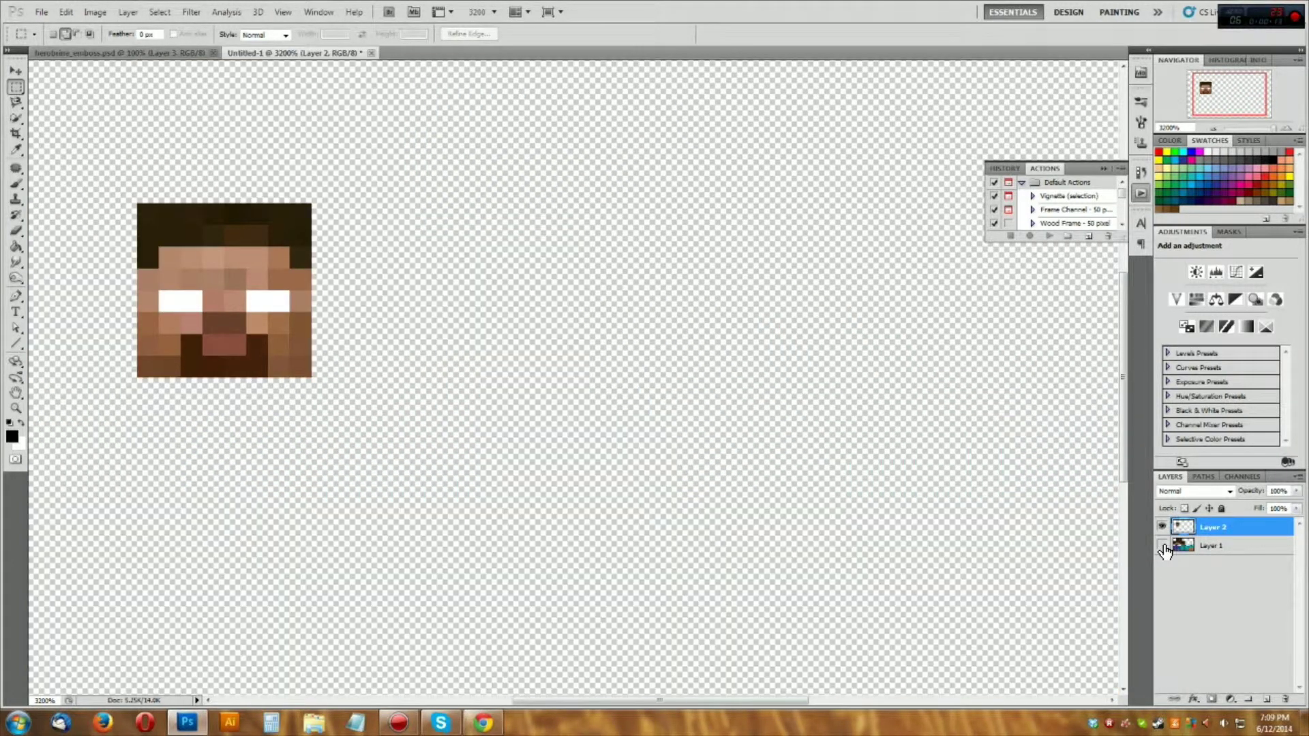
pyautogui.moveTo(1179, 545); pyautogui.dragTo(1288, 702)
# - Crop the canvas to the exact edges of the face square
pyautogui.hotkey('ctrl', '-')
pyautogui.hotkey('ctrl', '-')
pyautogui.hotkey('ctrl', '-')
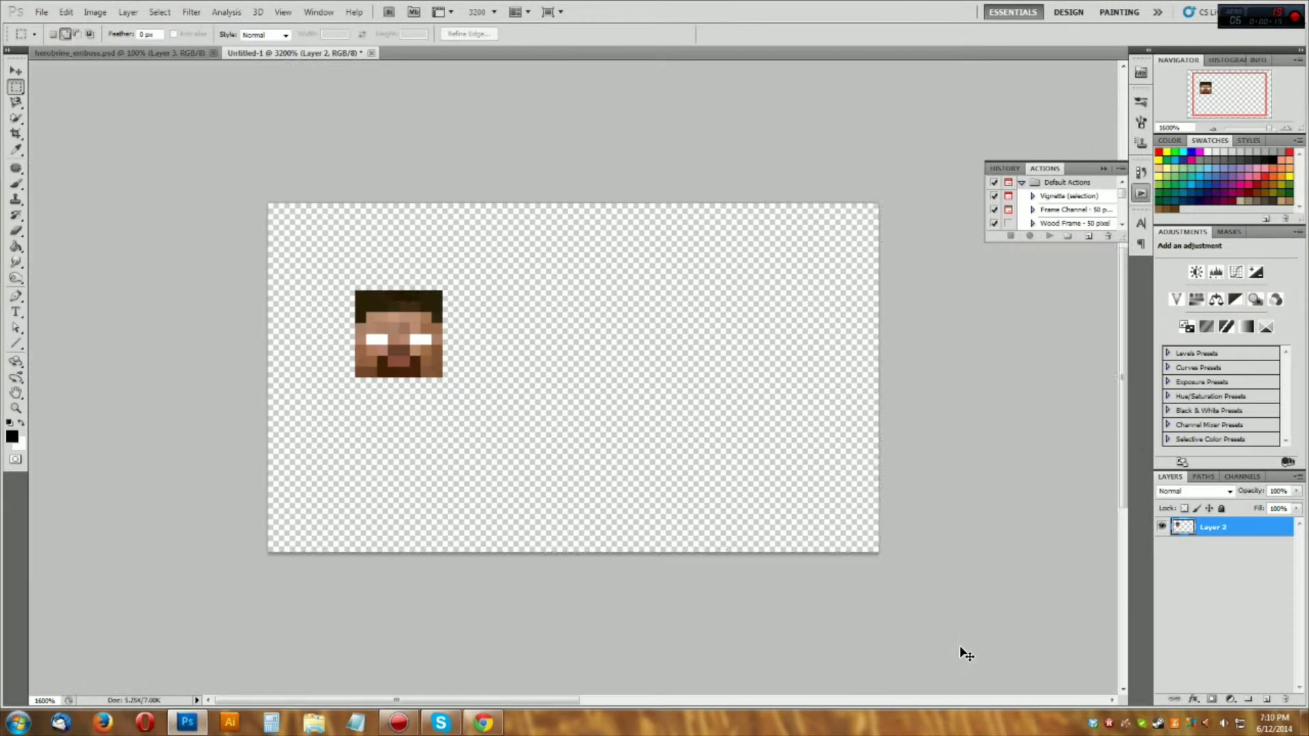
pyautogui.hotkey('ctrl', '+')
pyautogui.hotkey('ctrl', '+')
pyautogui.hotkey('ctrl', '+')
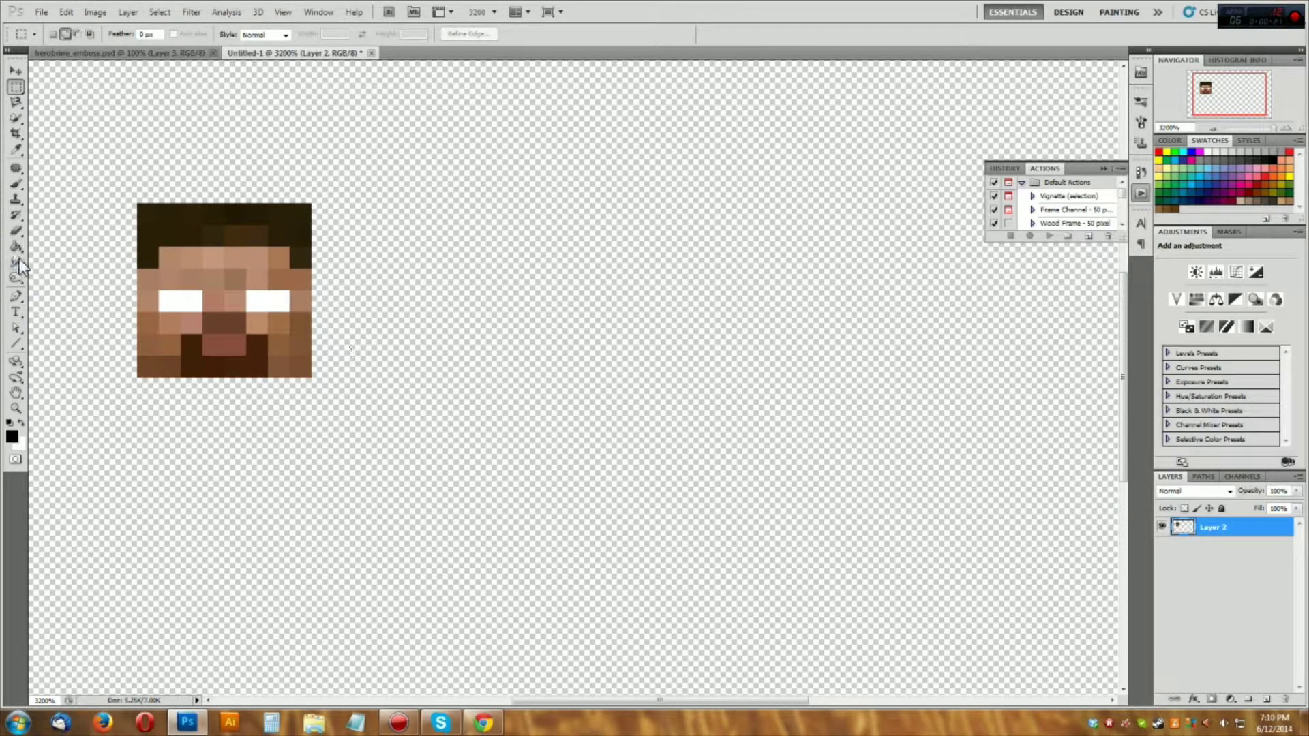
pyautogui.click(17, 134)
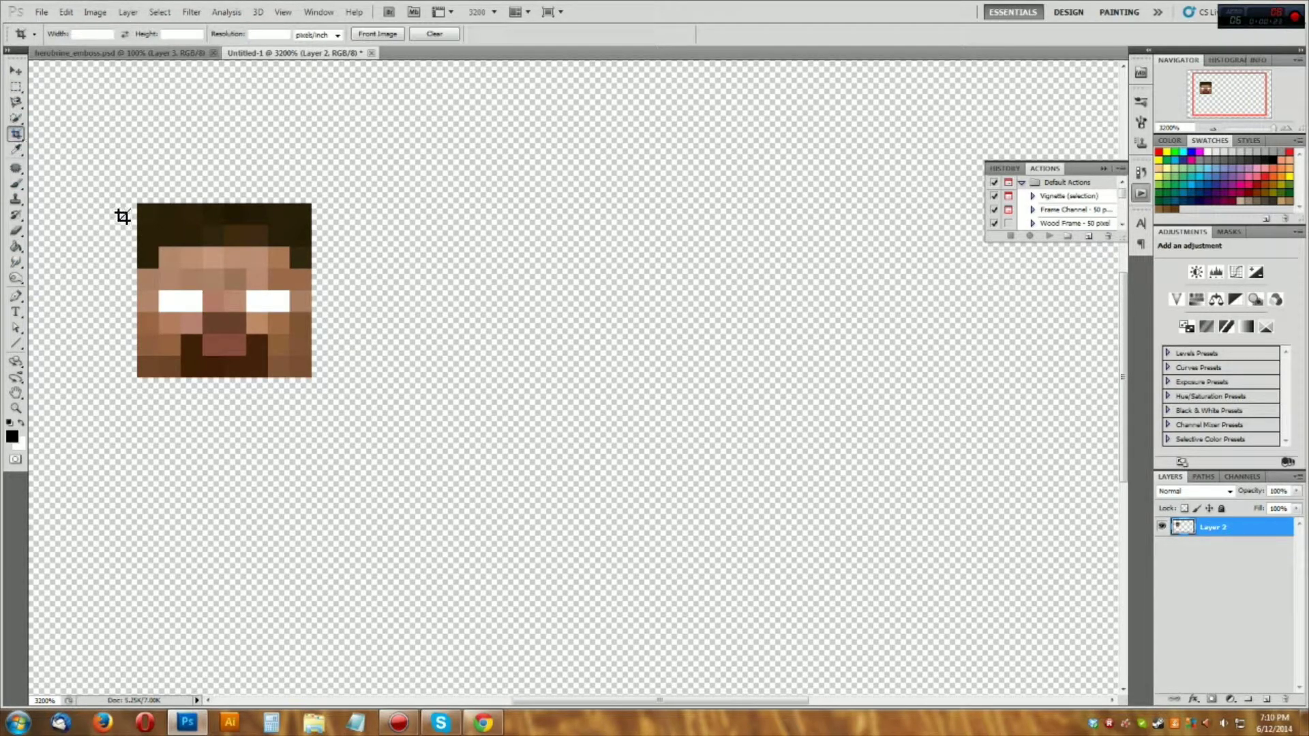
pyautogui.moveTo(137, 203); pyautogui.dragTo(310, 377)
pyautogui.press('Return')
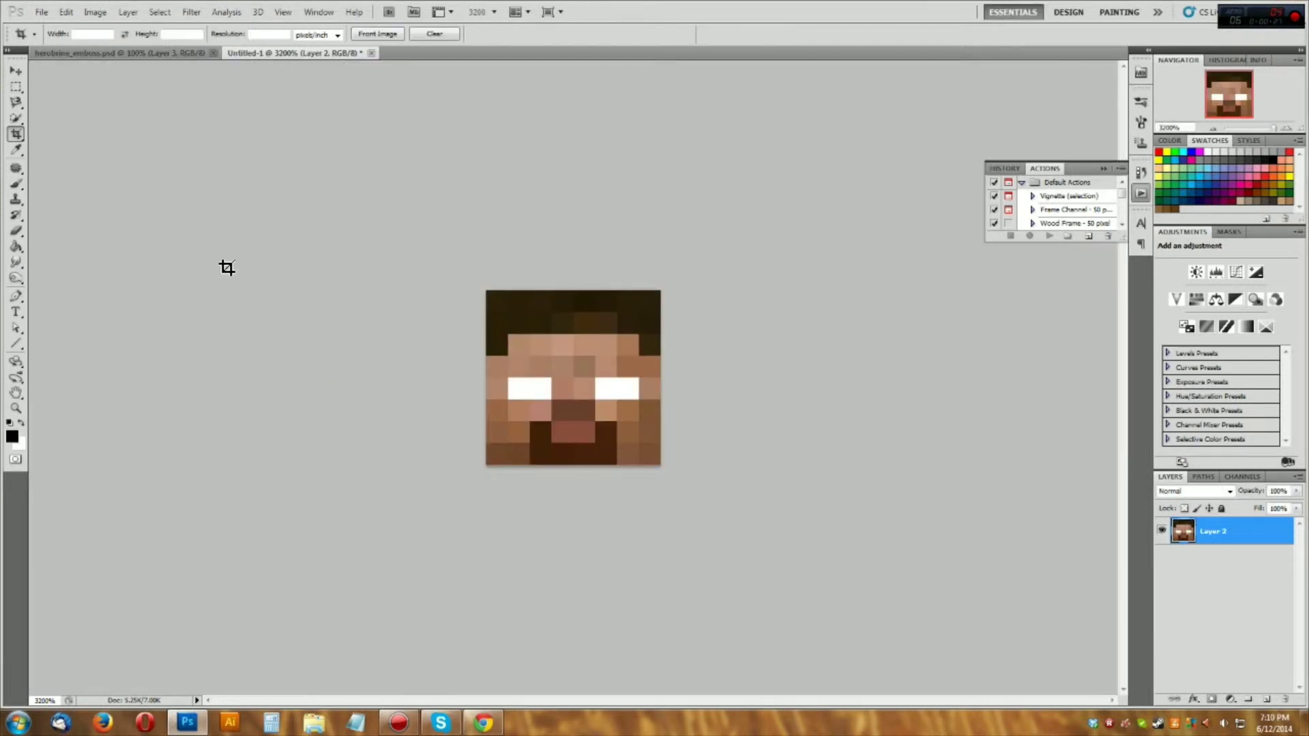
# - Resize the image to 256 × 256 pixels with Bicubic resampling
pyautogui.click(80, 10)
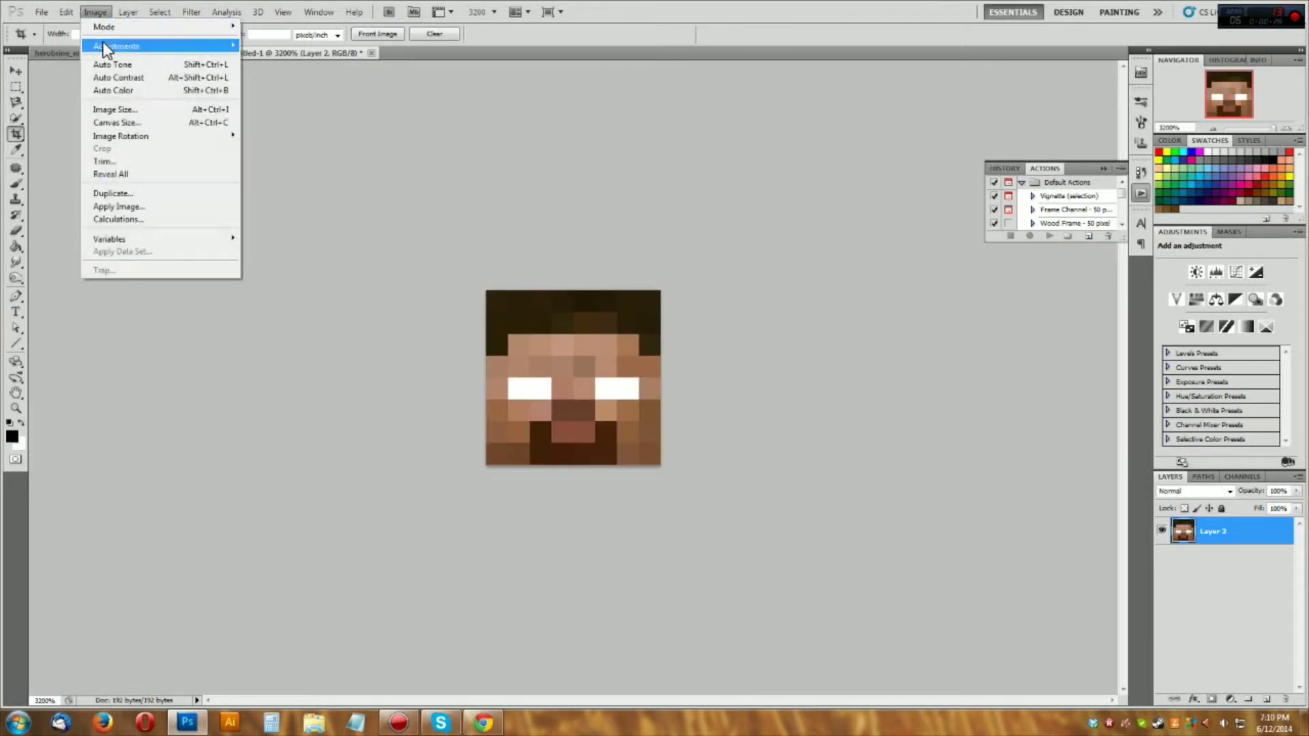
pyautogui.click(141, 117)
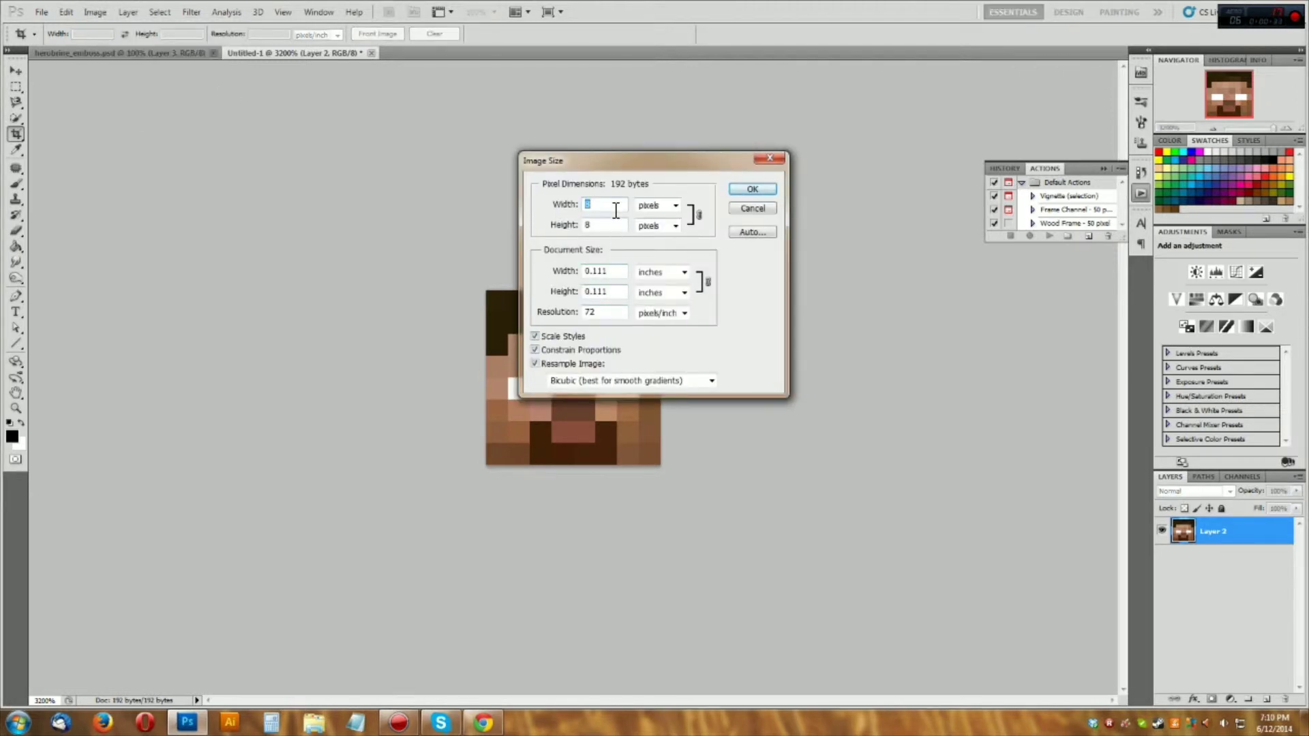
pyautogui.click(599, 315)
pyautogui.doubleClick(619, 205)
pyautogui.write('256')
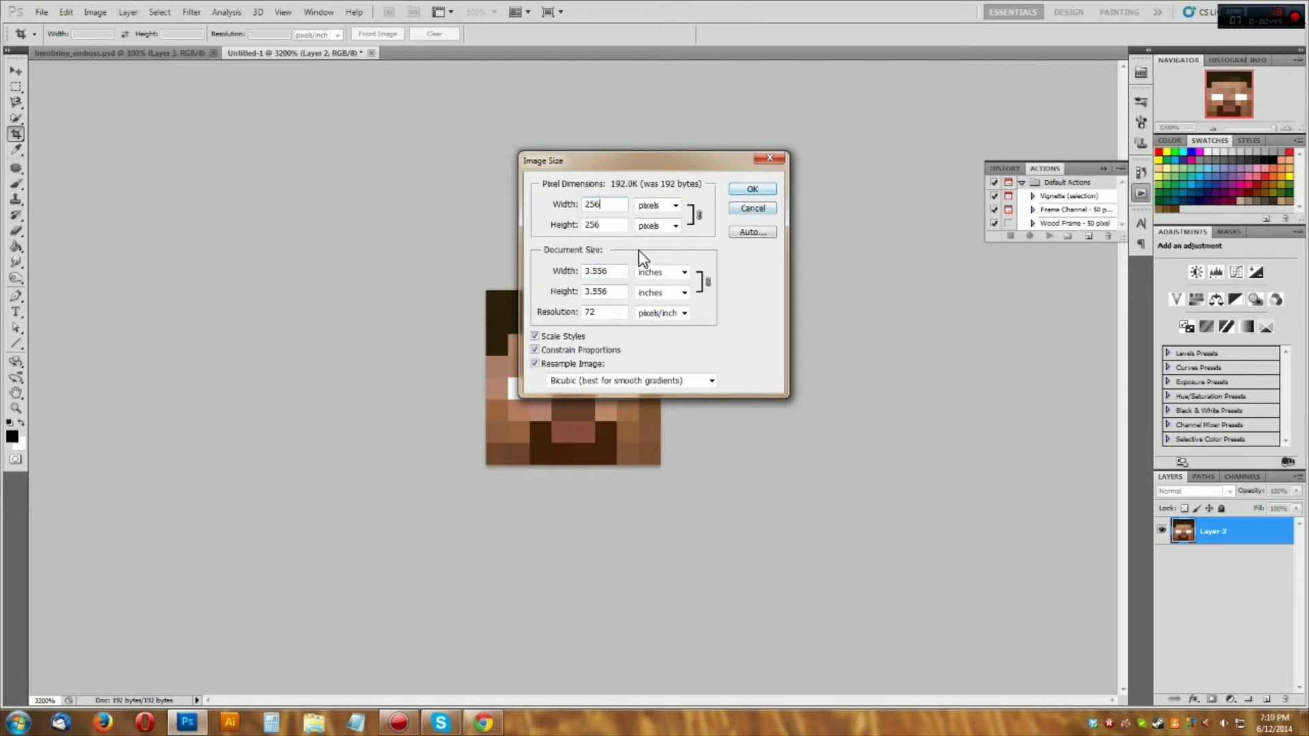
pyautogui.click(603, 225)
pyautogui.click(752, 189)
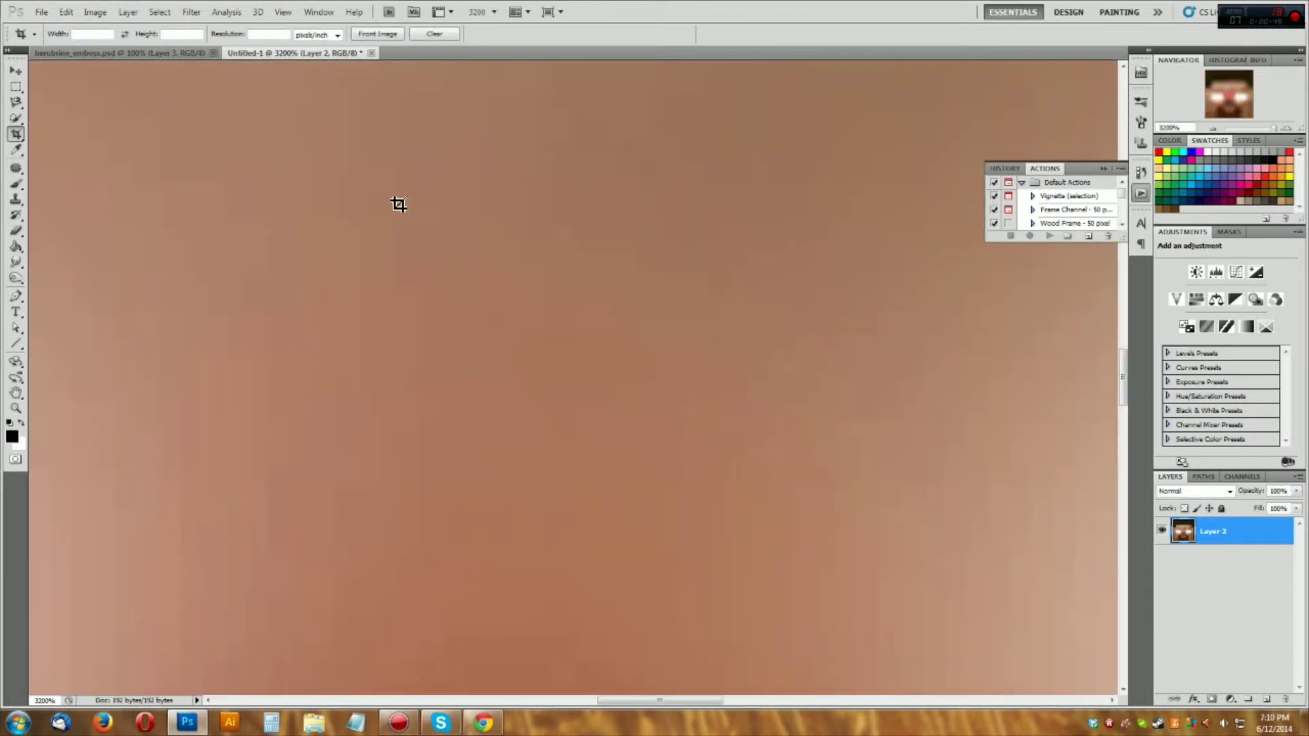
pyautogui.click(95, 12)
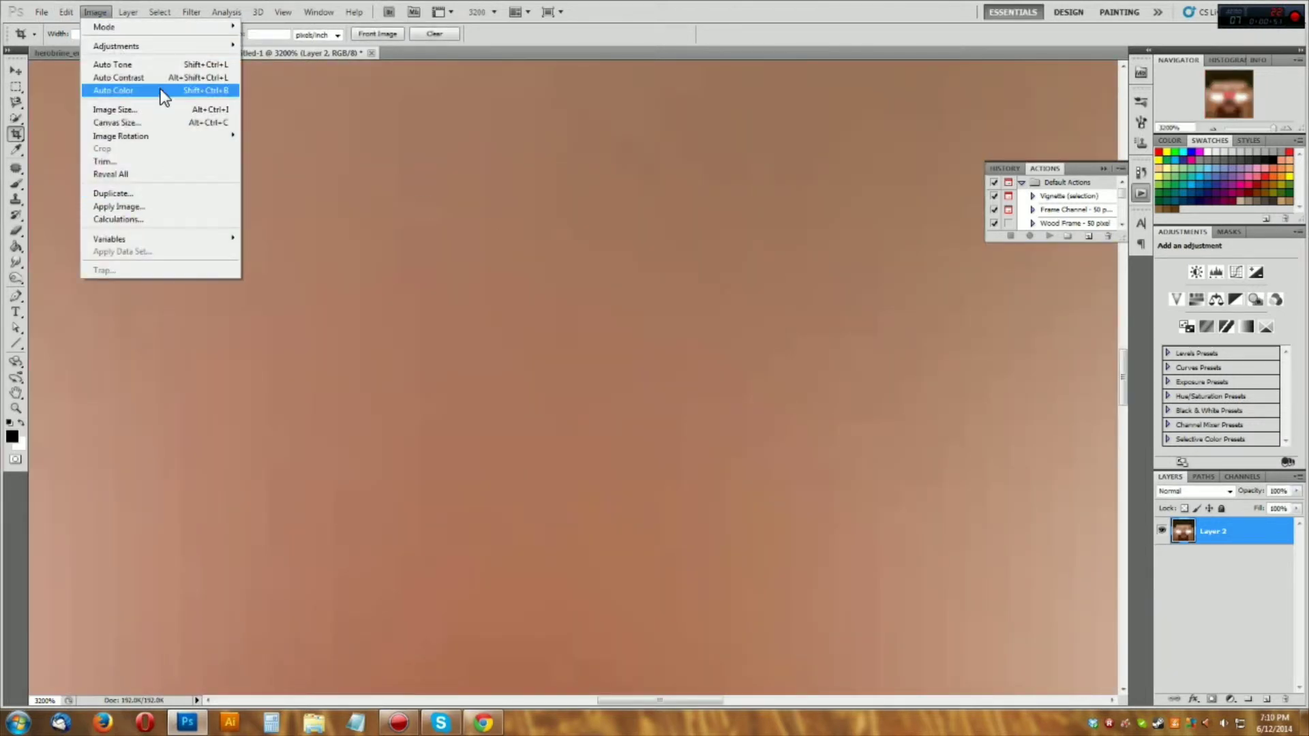
pyautogui.click(168, 125)
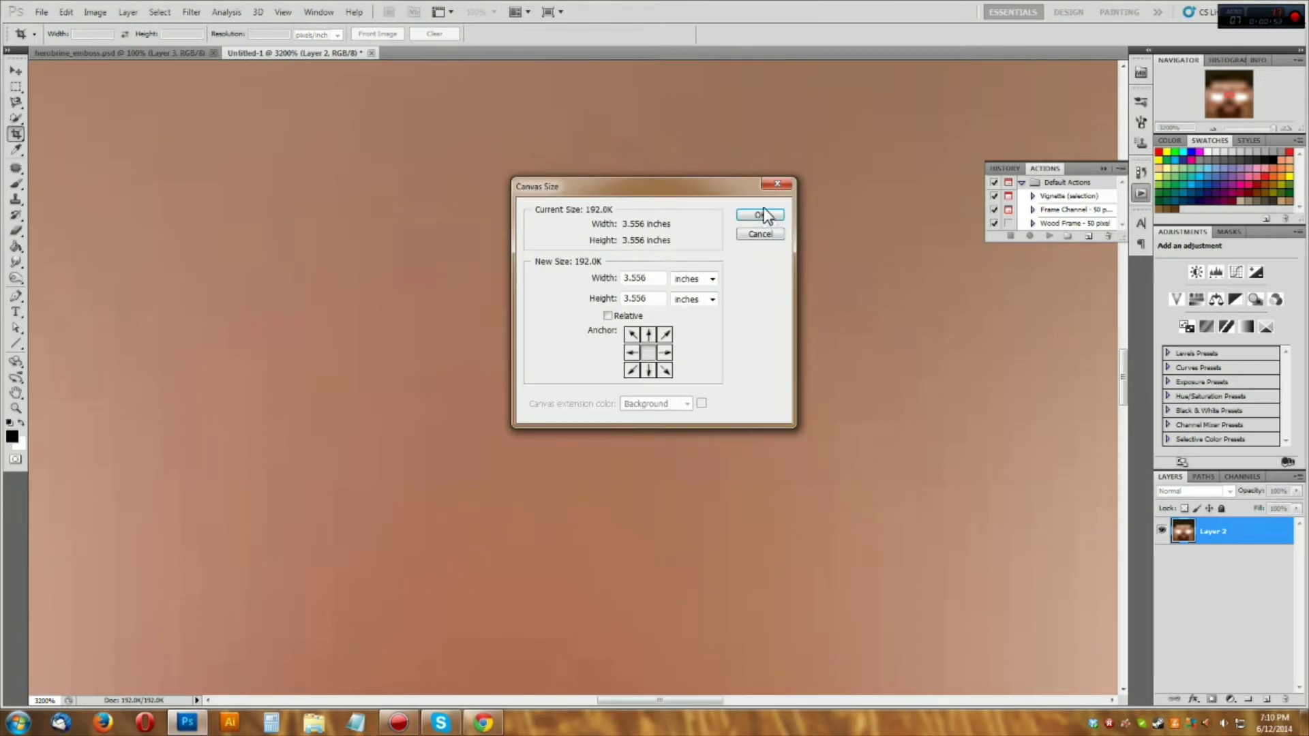
pyautogui.click(772, 187)
# - Inspect the enlarged face as a whole and undo the image resize
pyautogui.hotkey('ctrl', '-')
pyautogui.hotkey('ctrl', '-')
pyautogui.hotkey('ctrl', '-')
pyautogui.hotkey('ctrl', '-')
pyautogui.hotkey('ctrl', '-')
pyautogui.hotkey('ctrl', '-')
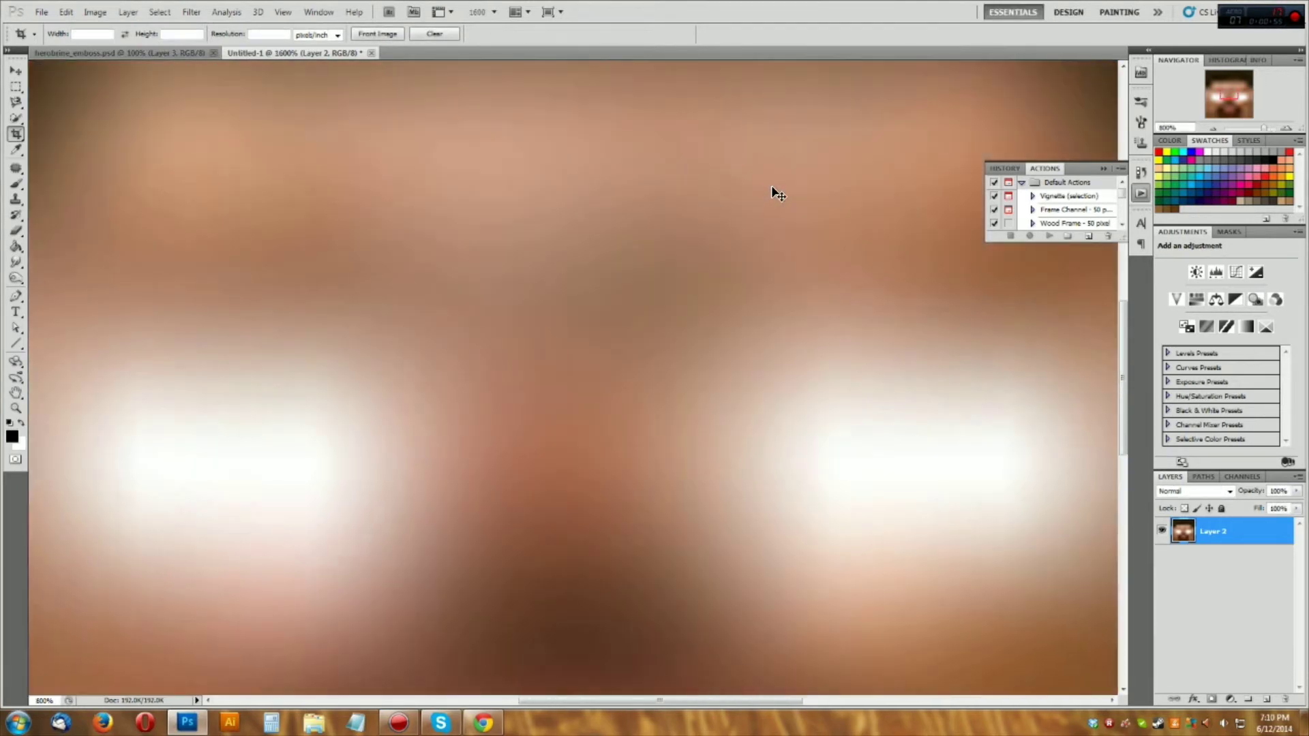
pyautogui.hotkey('ctrl', '-')
pyautogui.hotkey('ctrl', '-')
pyautogui.hotkey('ctrl', '-')
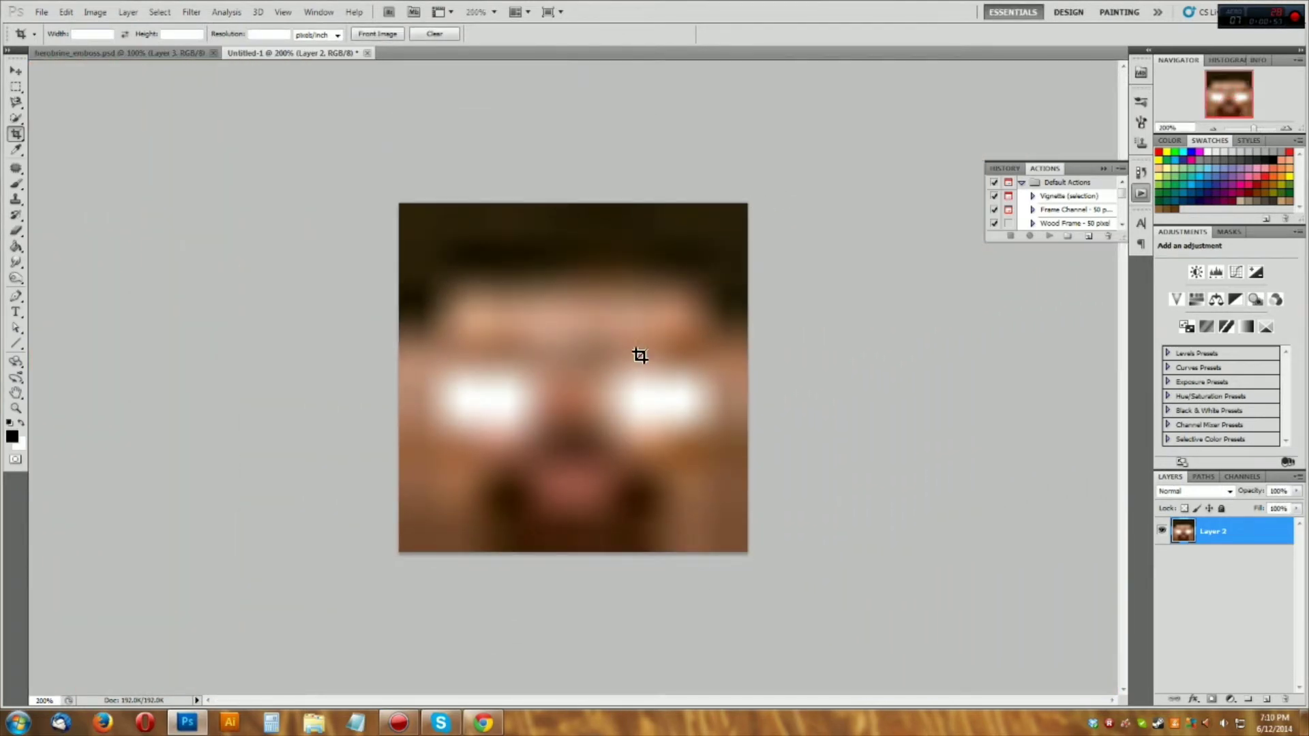
pyautogui.hotkey('ctrl', 'z')
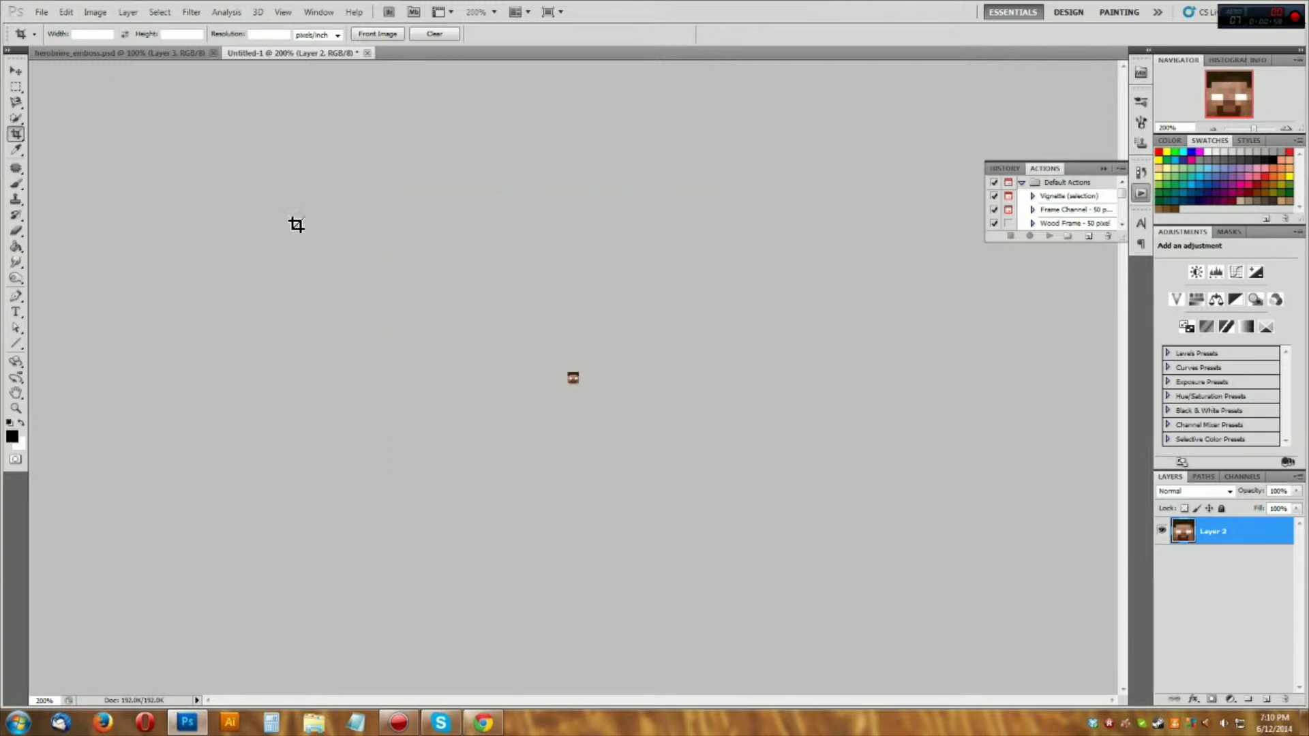
# - Resize the image to 256 × 256 pixels using Nearest Neighbor (preserve hard edges) resampling
pyautogui.click(96, 12)
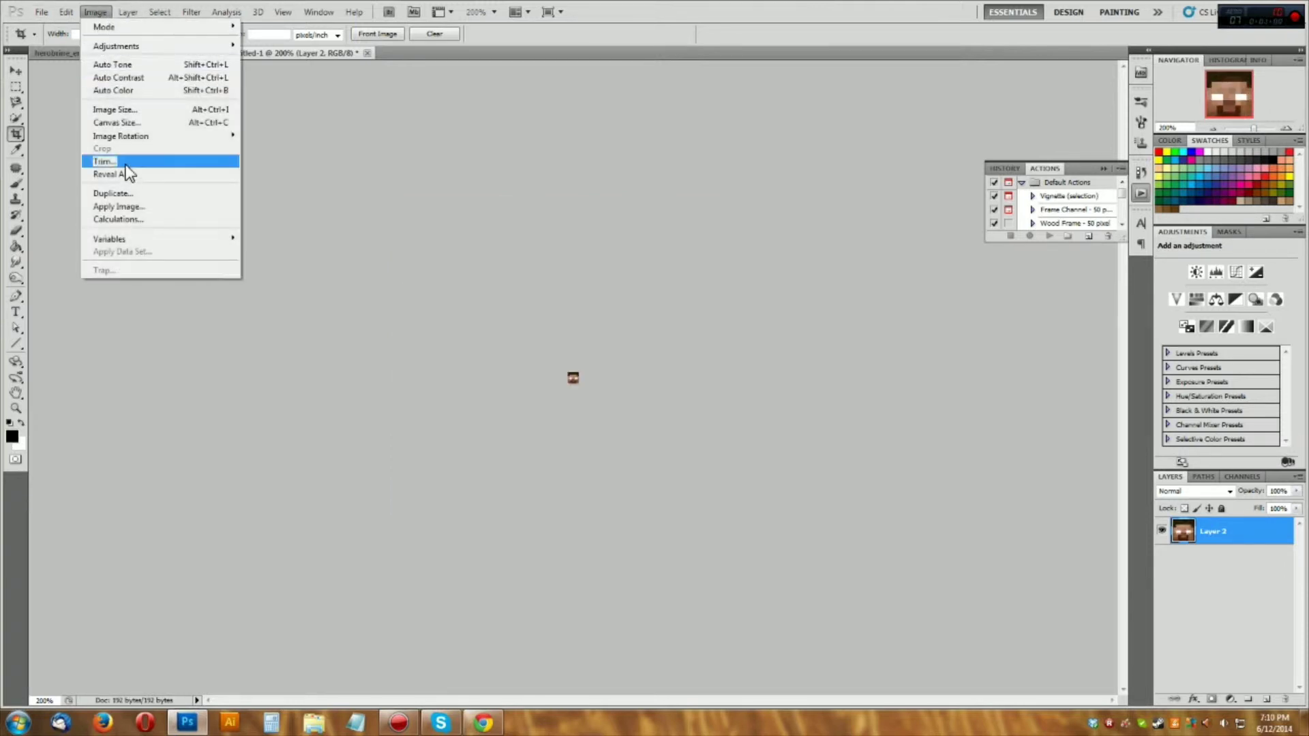
pyautogui.click(123, 109)
pyautogui.click(656, 380)
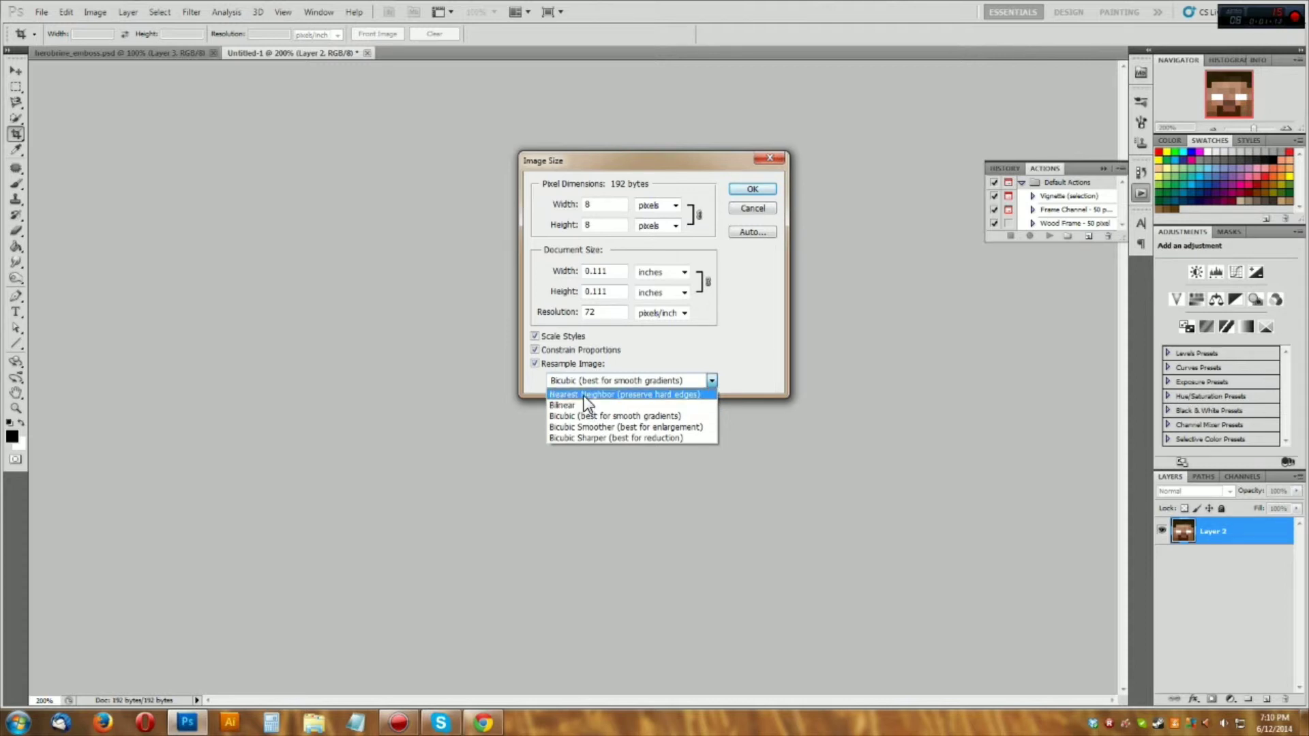
pyautogui.click(639, 396)
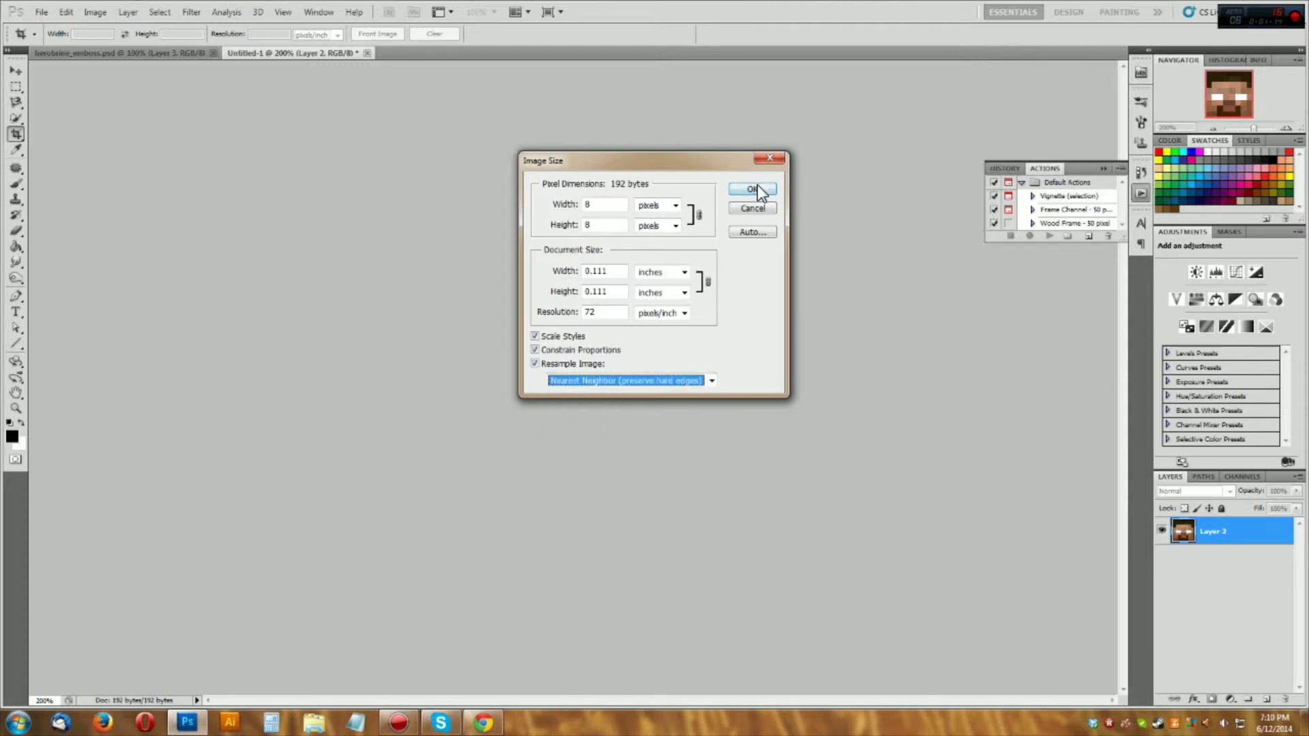
pyautogui.doubleClick(606, 204)
pyautogui.write('256')
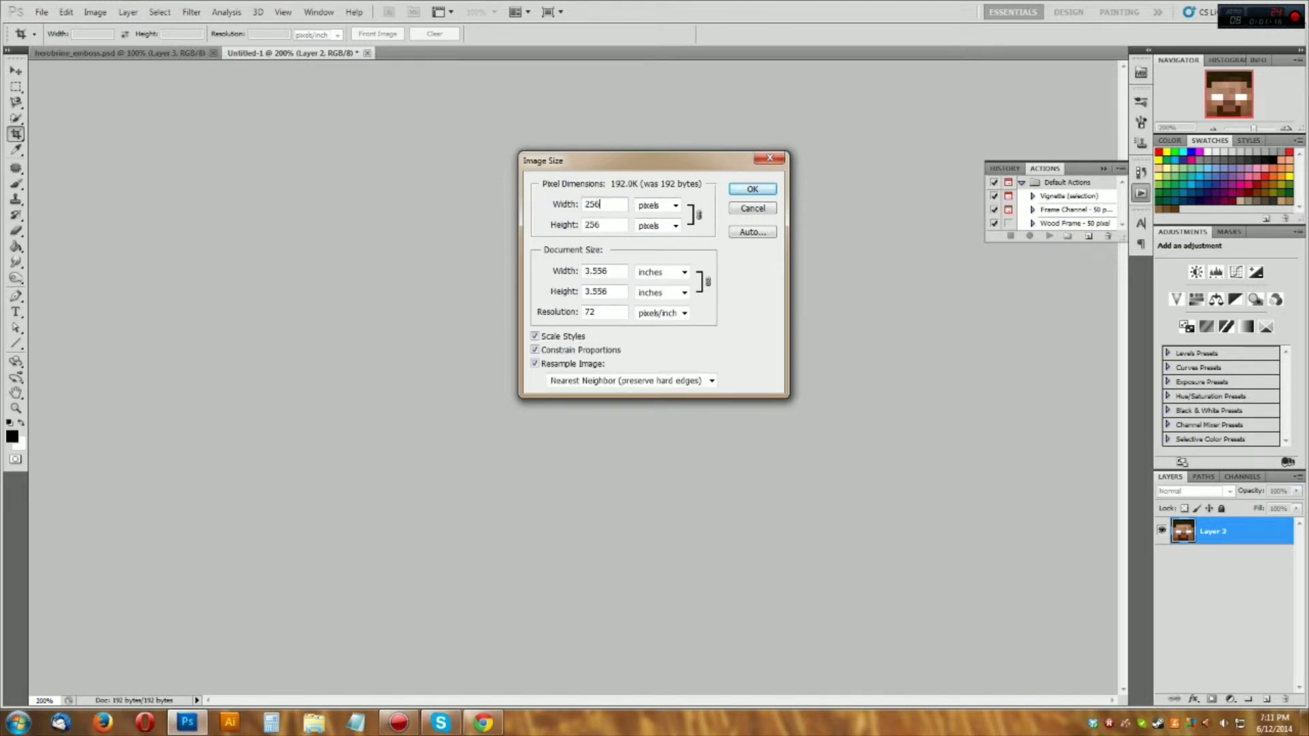
pyautogui.click(751, 190)
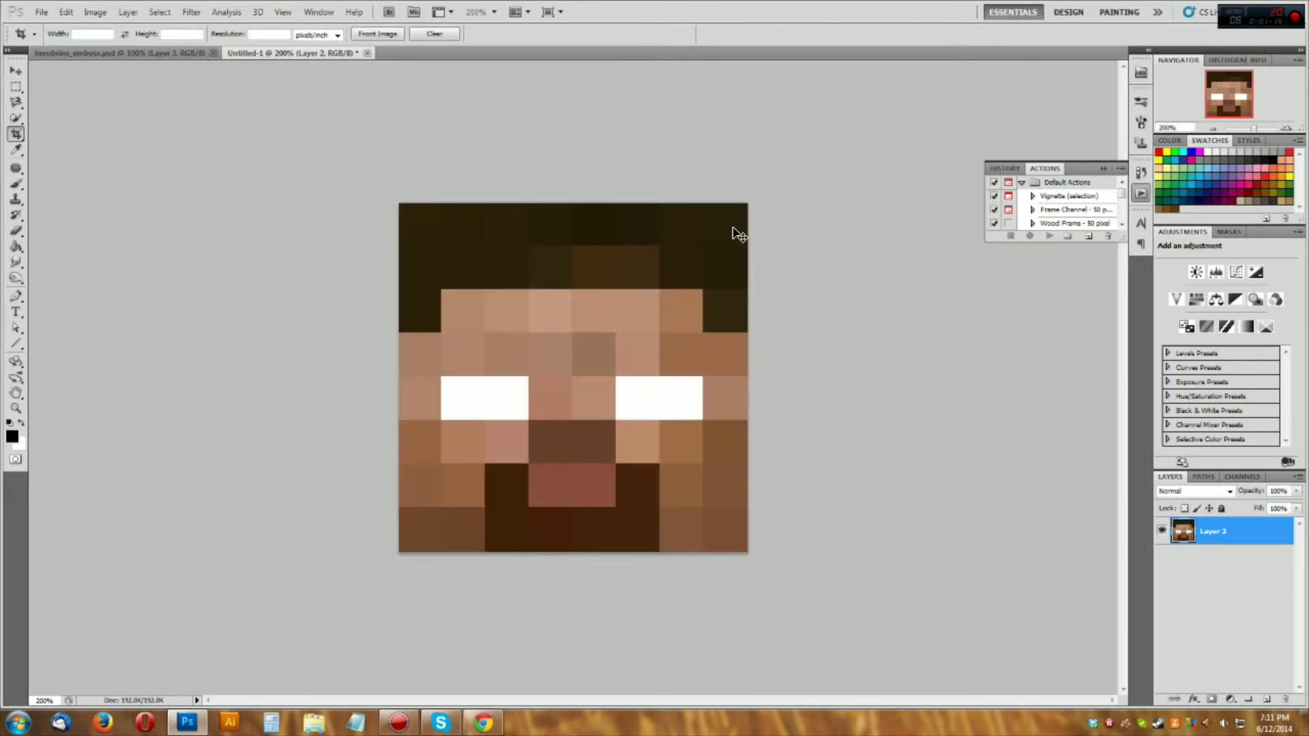
# - Activate the Rectangular Marquee tool in Add to selection mode, clearing any trial selection over the hair
pyautogui.hotkey('ctrl', '+')
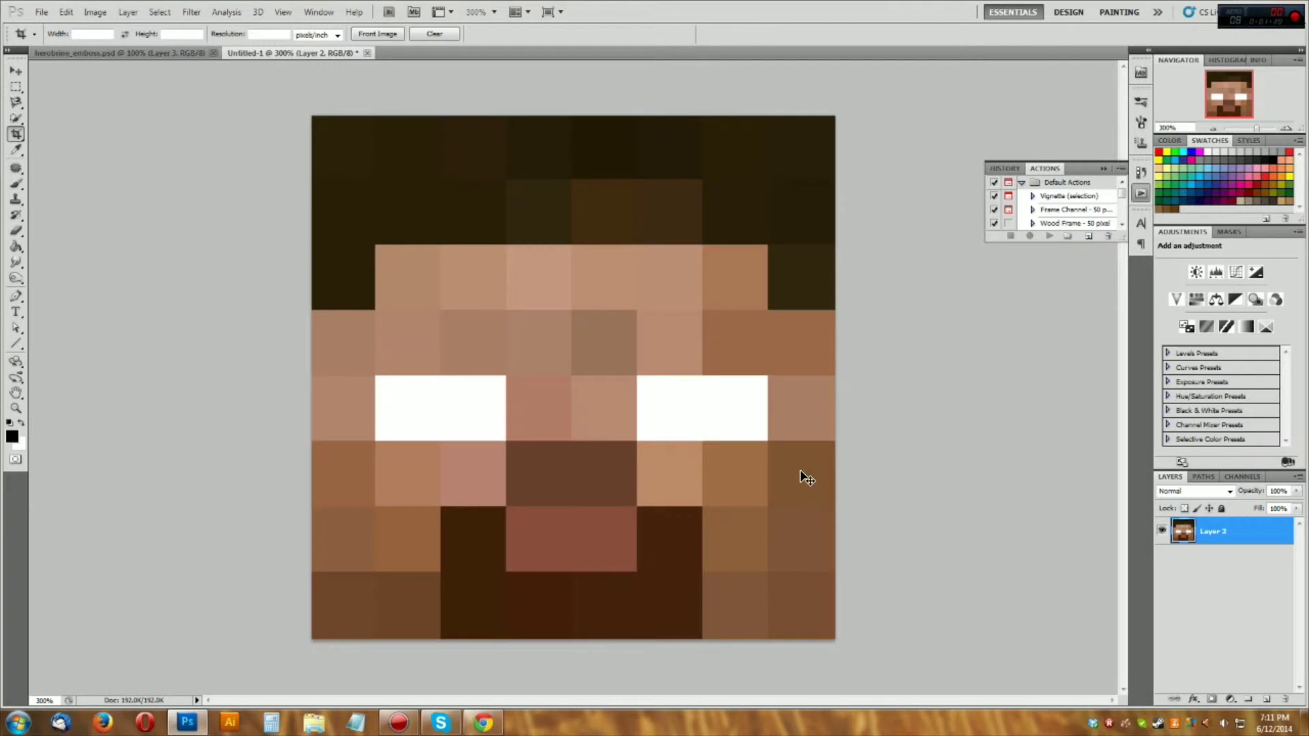
pyautogui.hotkey('ctrl', '-')
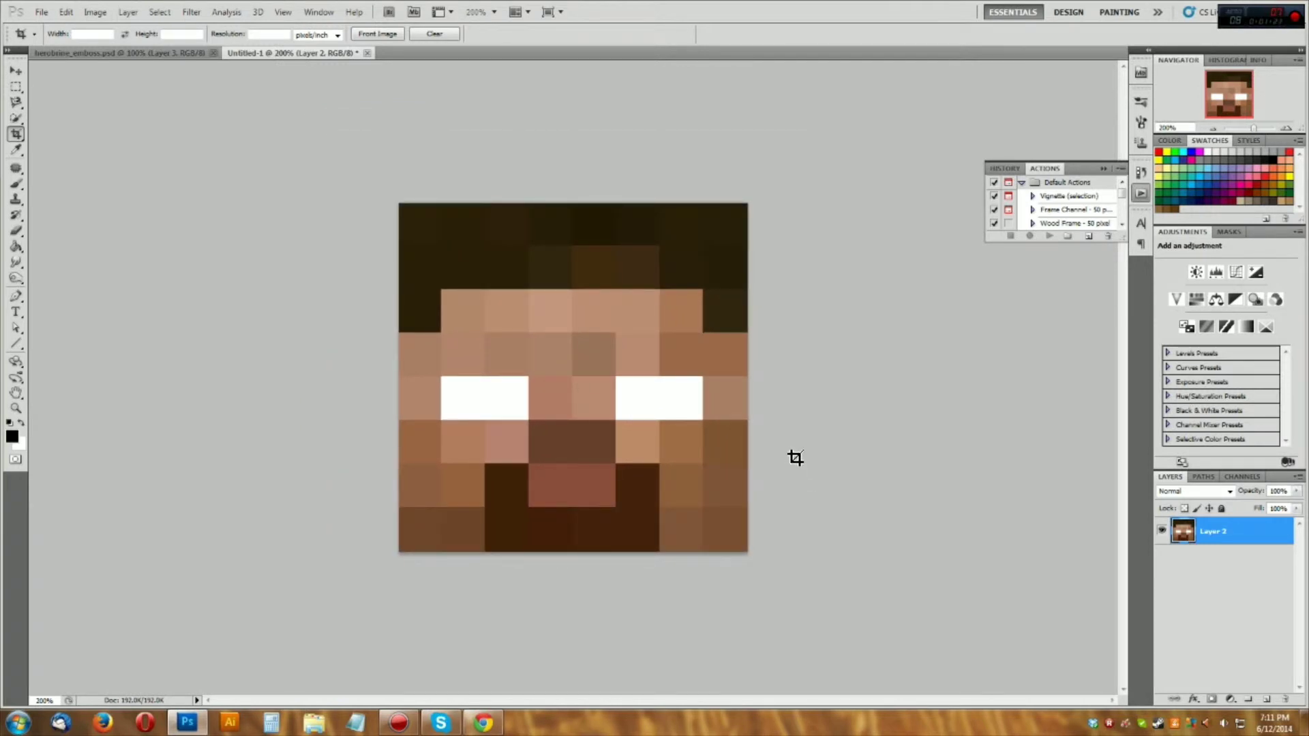
pyautogui.click(16, 86)
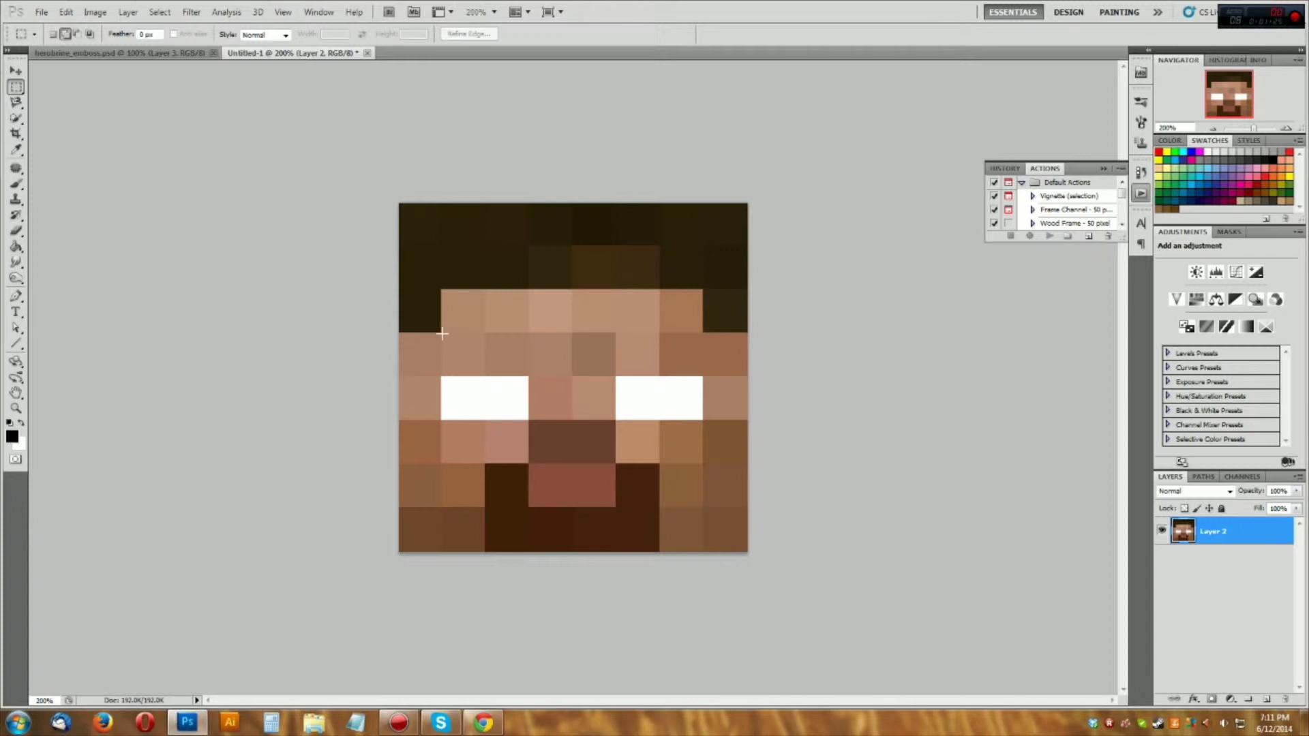
pyautogui.moveTo(442, 333); pyautogui.dragTo(400, 264)
pyautogui.click(379, 195)
pyautogui.rightClick(22, 89)
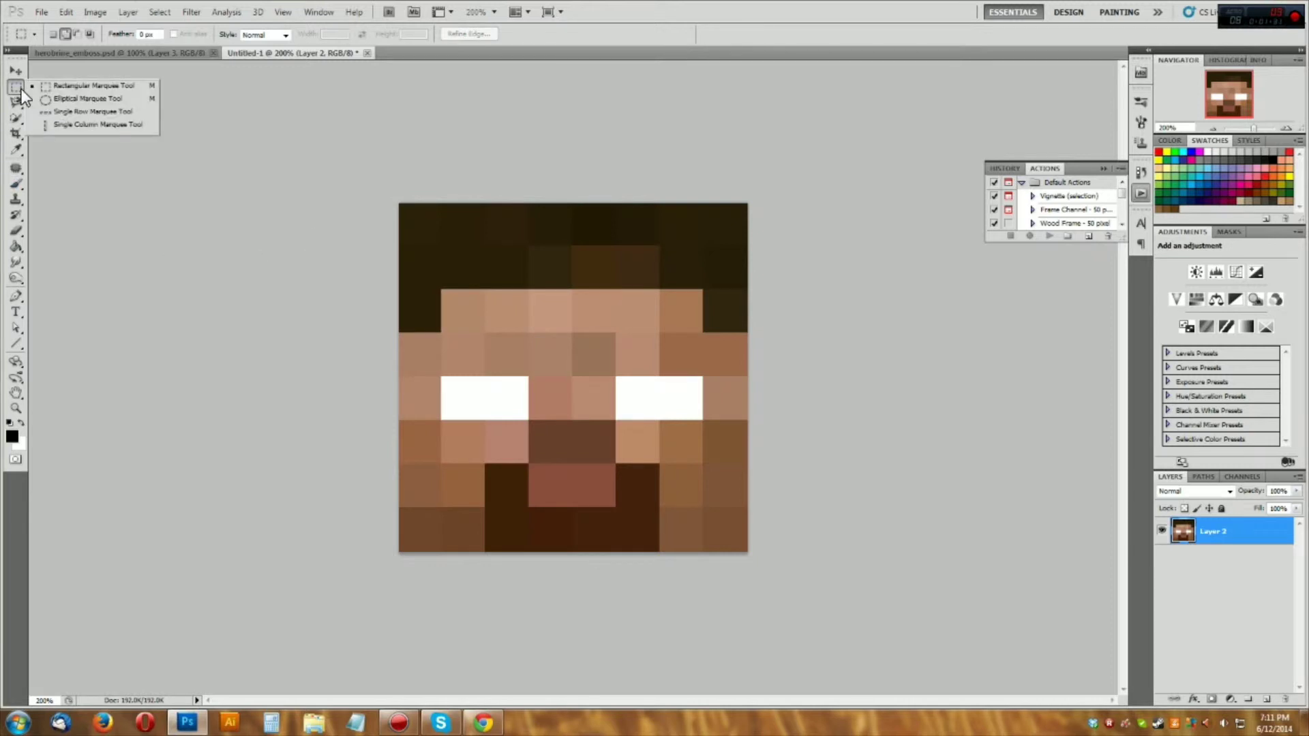
pyautogui.click(81, 85)
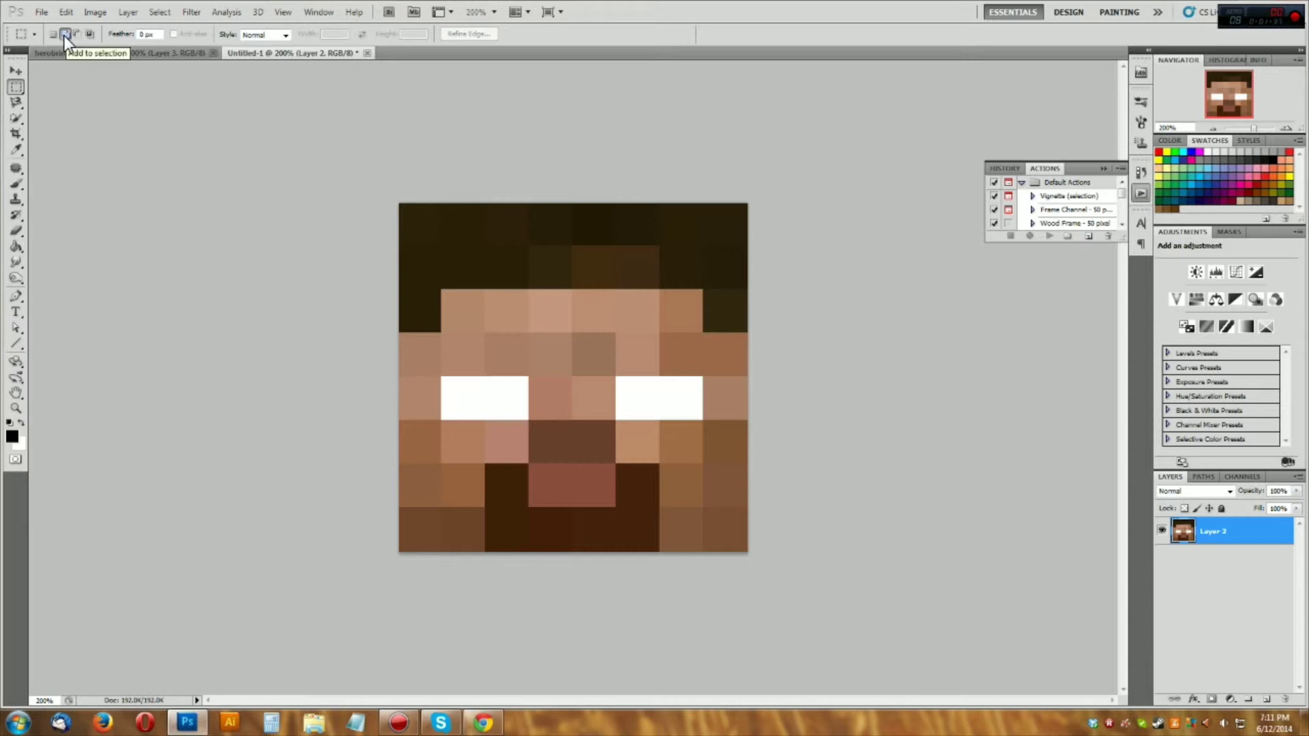
pyautogui.click(65, 34)
# - Select the dark hair band with both side blocks, copy it to a new layer, and check it with the face layer hidden
pyautogui.moveTo(374, 169); pyautogui.dragTo(806, 287)
pyautogui.moveTo(805, 288); pyautogui.dragTo(806, 288)
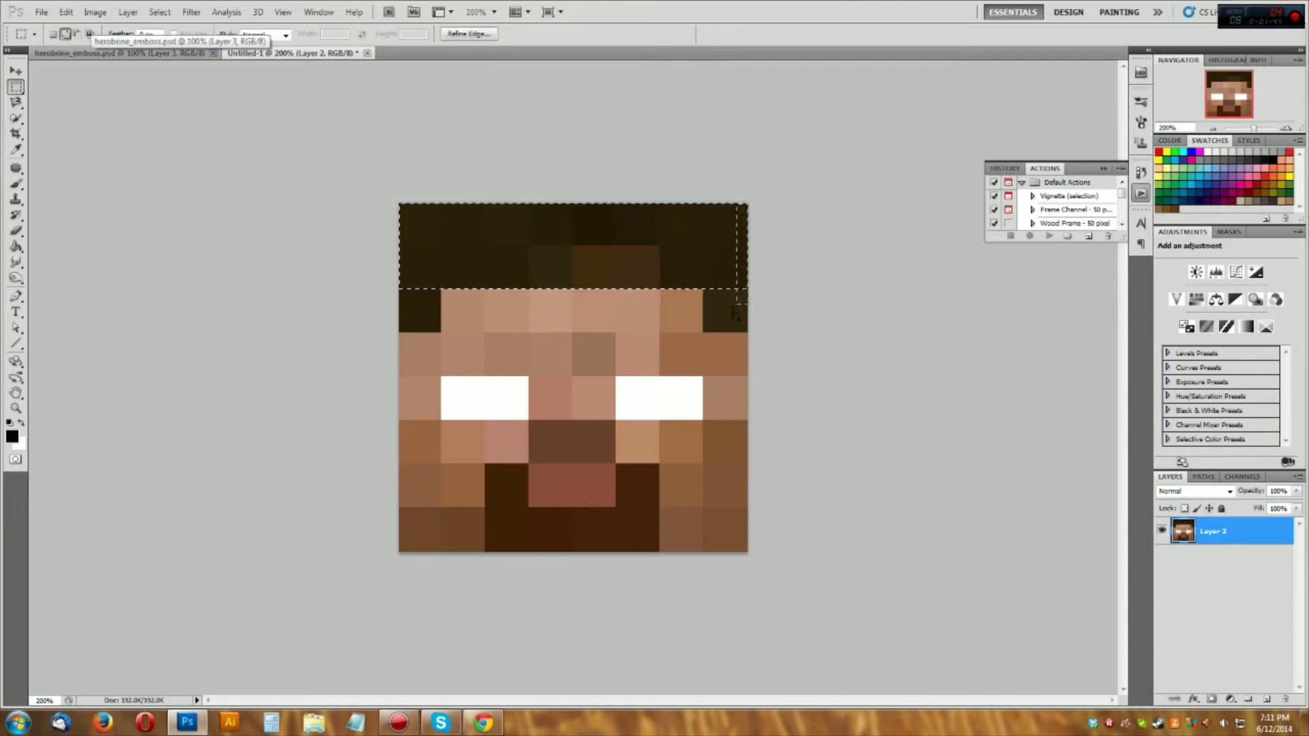
pyautogui.moveTo(702, 332); pyautogui.dragTo(702, 332)
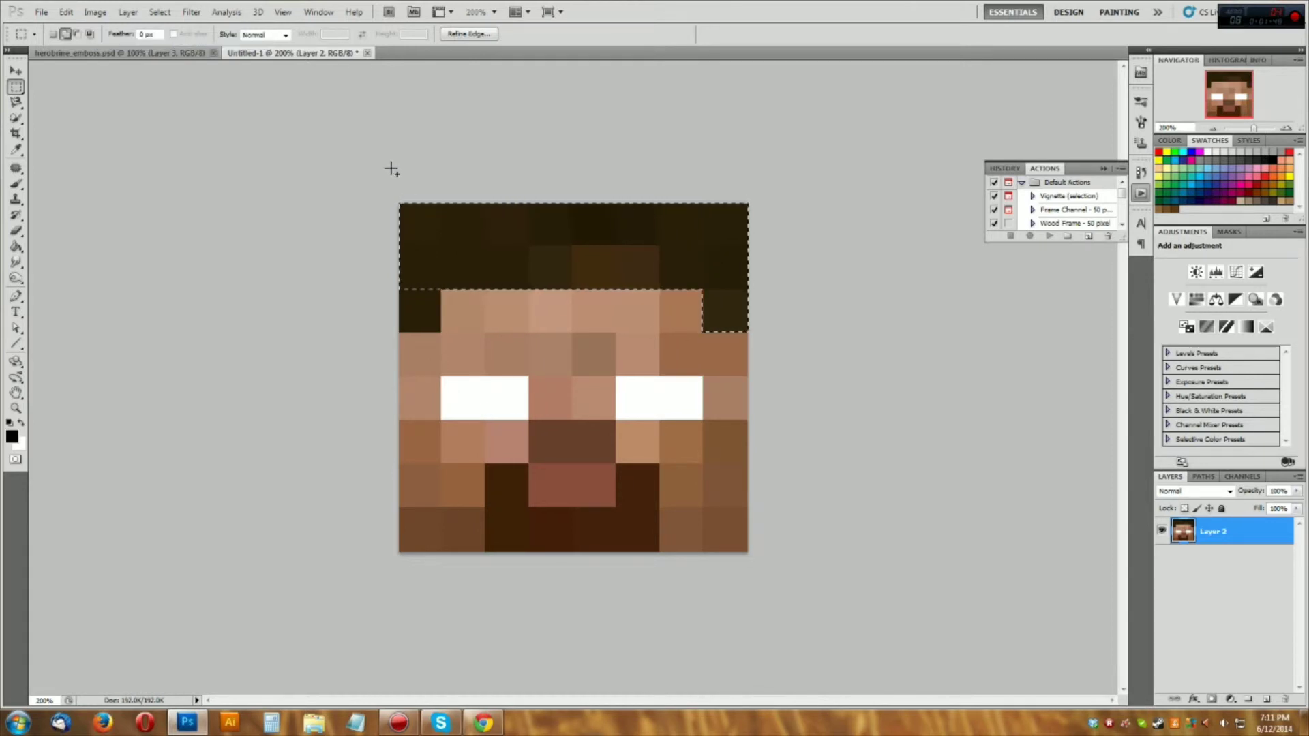
pyautogui.moveTo(399, 203); pyautogui.dragTo(441, 333)
pyautogui.hotkey('ctrl', 'j')
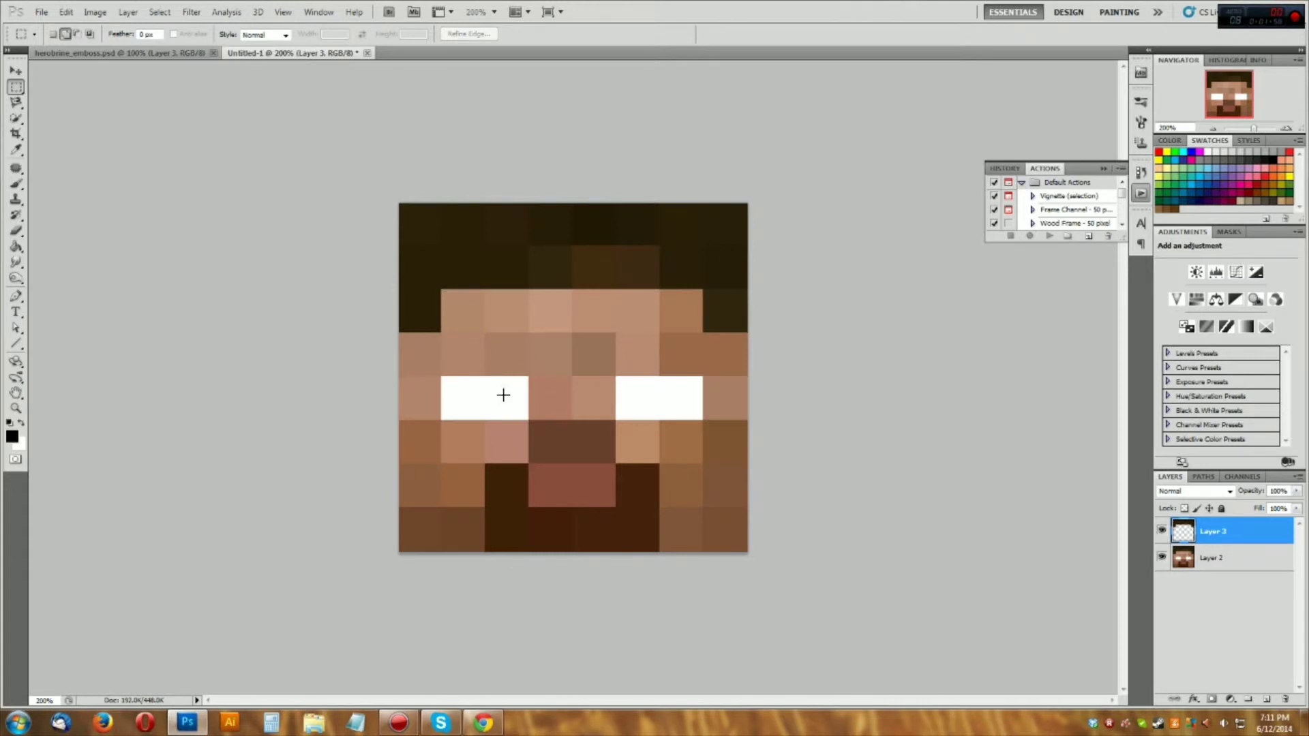
pyautogui.click(1161, 557)
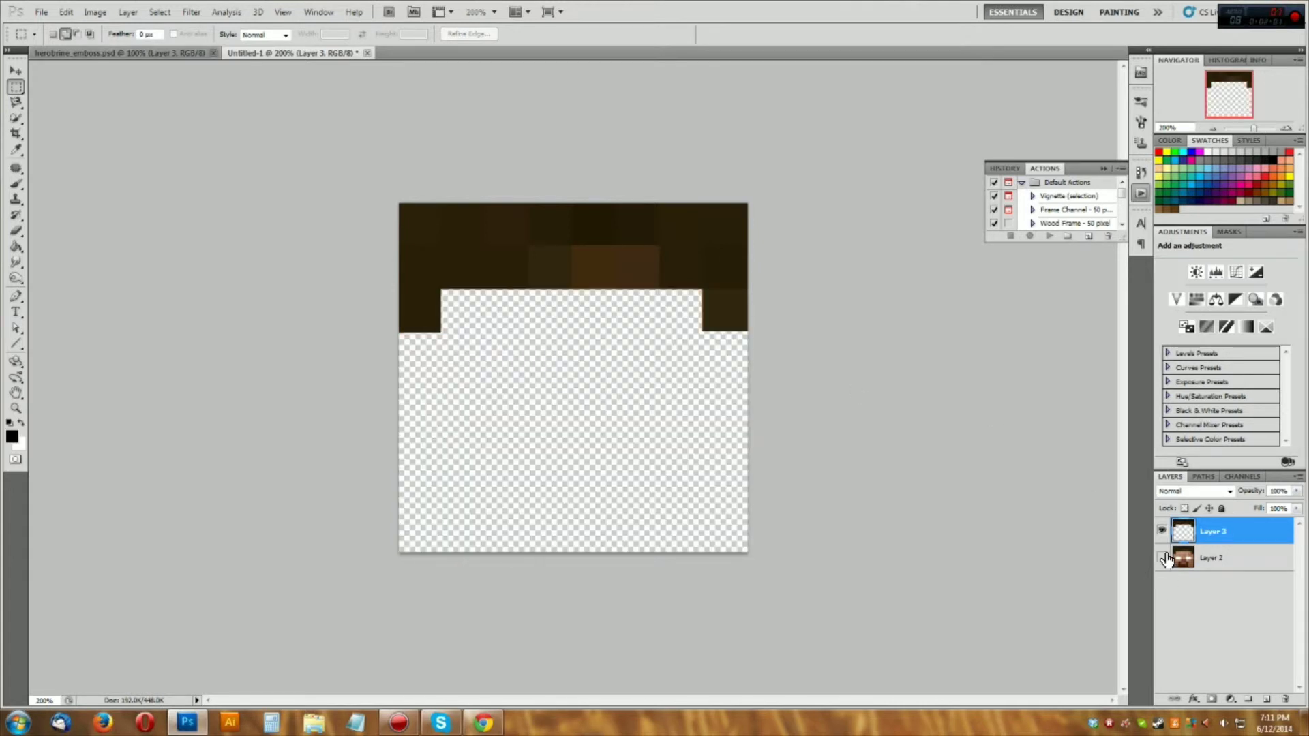
pyautogui.click(1161, 557)
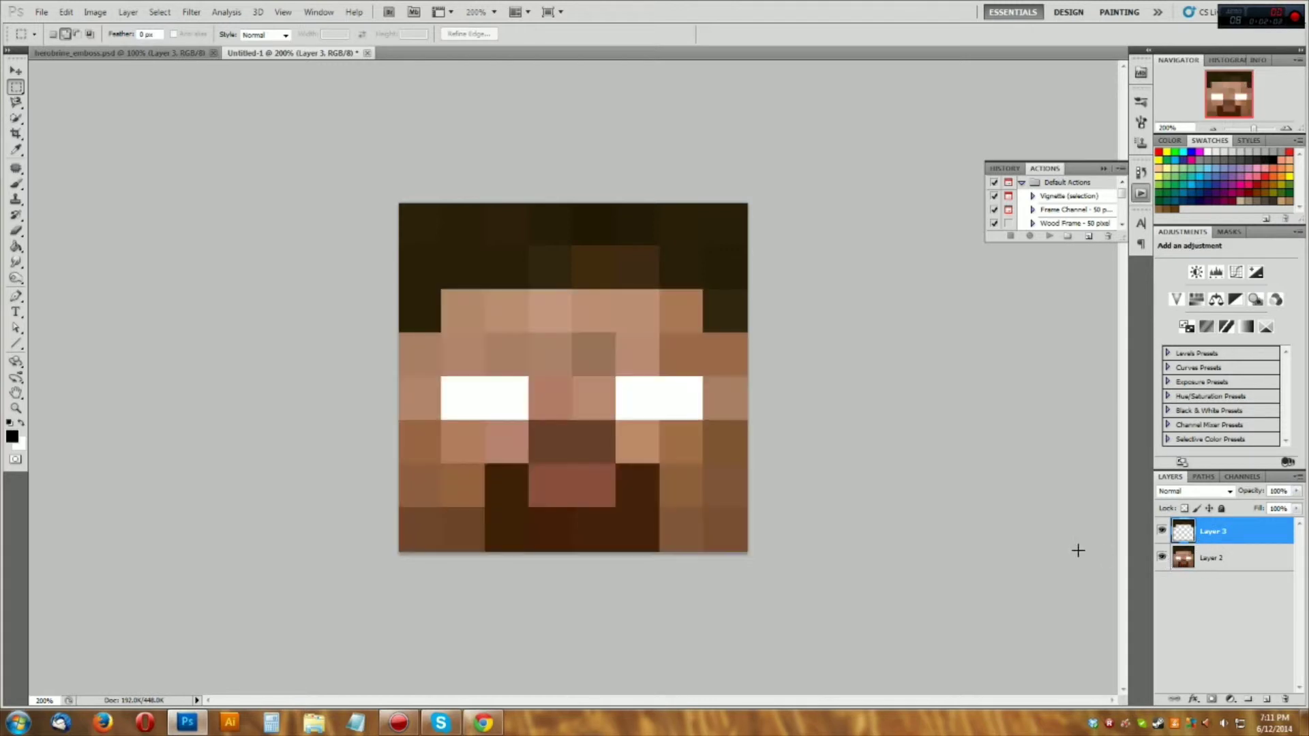
# - In herobrine_emboss.psd, compare the beard layer with and without its Bevel and Emboss effect, and return to the untitled document
pyautogui.click(83, 55)
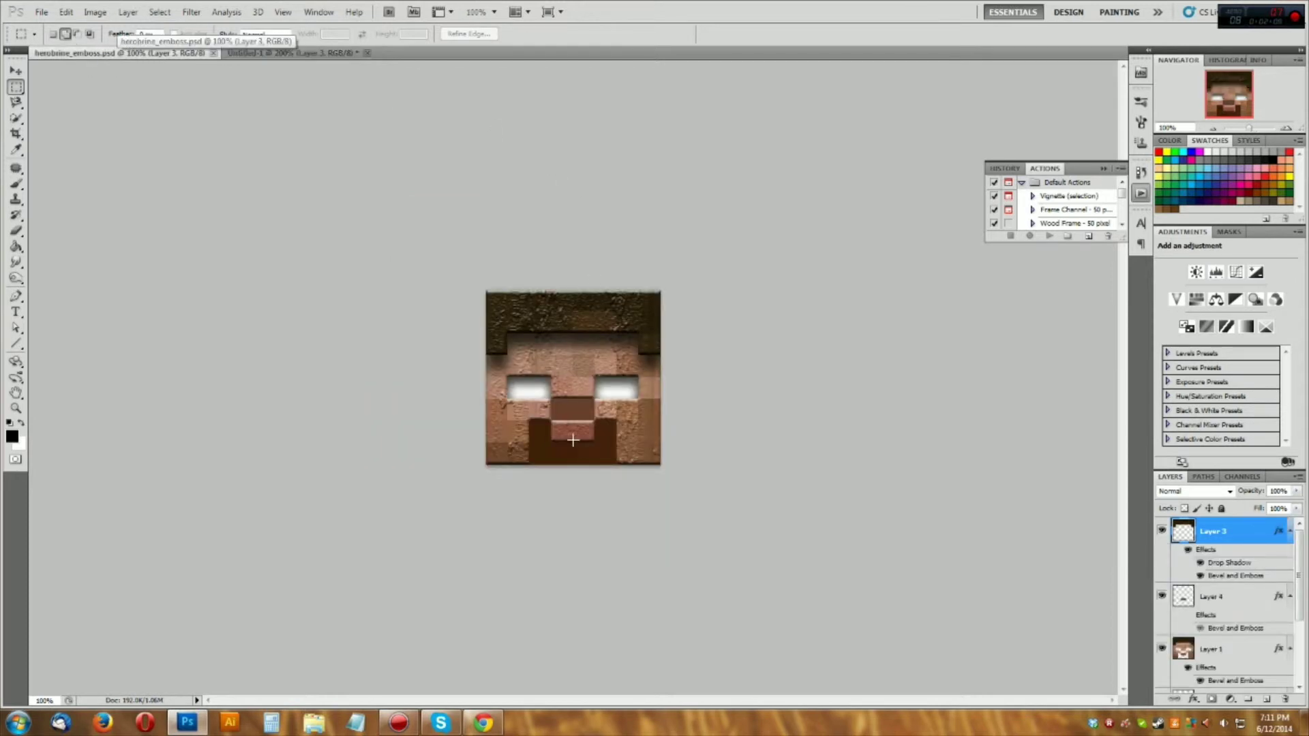
pyautogui.scroll(-3, 1211, 643)
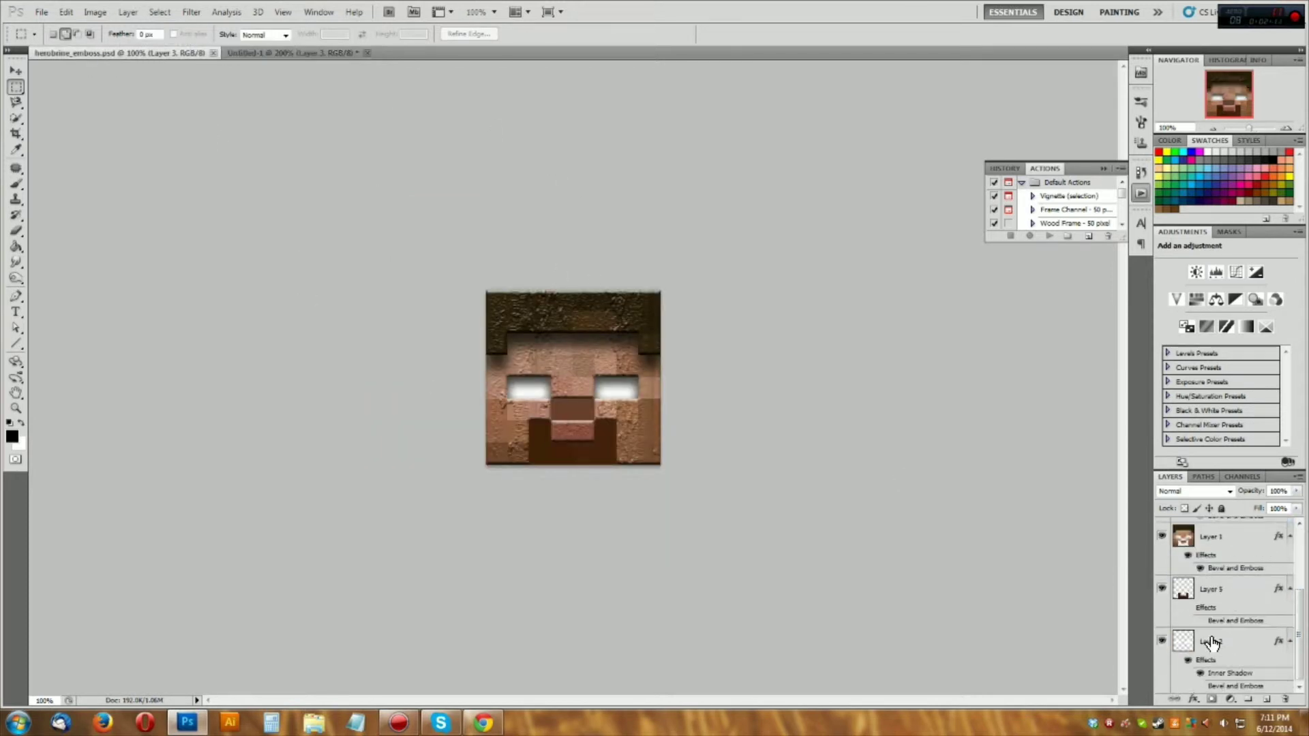
pyautogui.click(1200, 620)
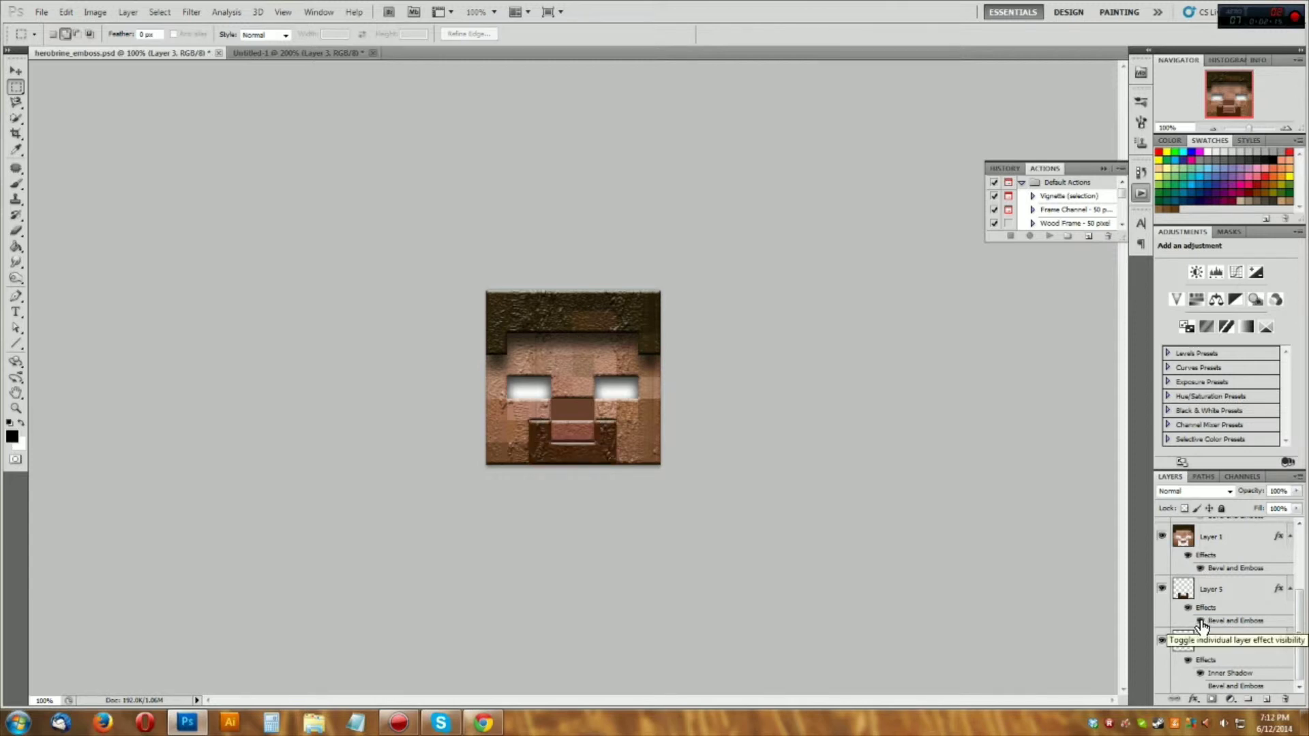
pyautogui.click(1201, 620)
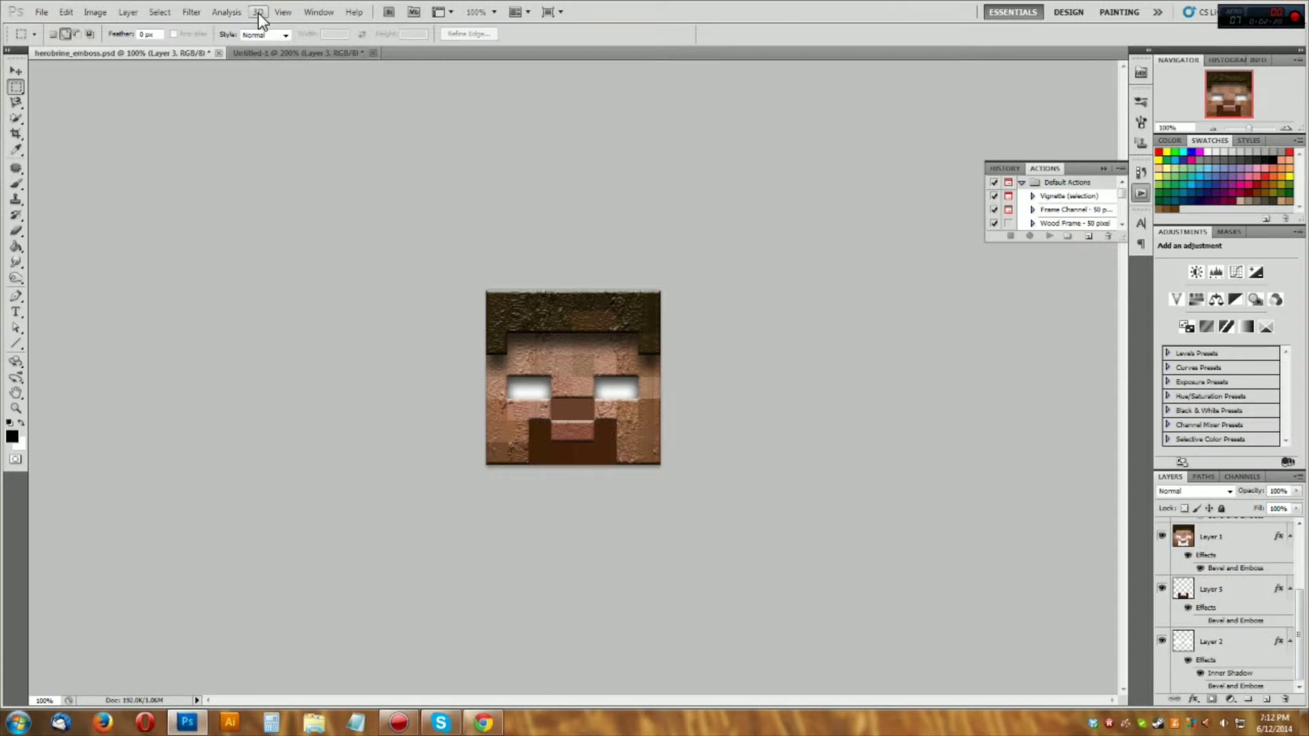
pyautogui.click(263, 49)
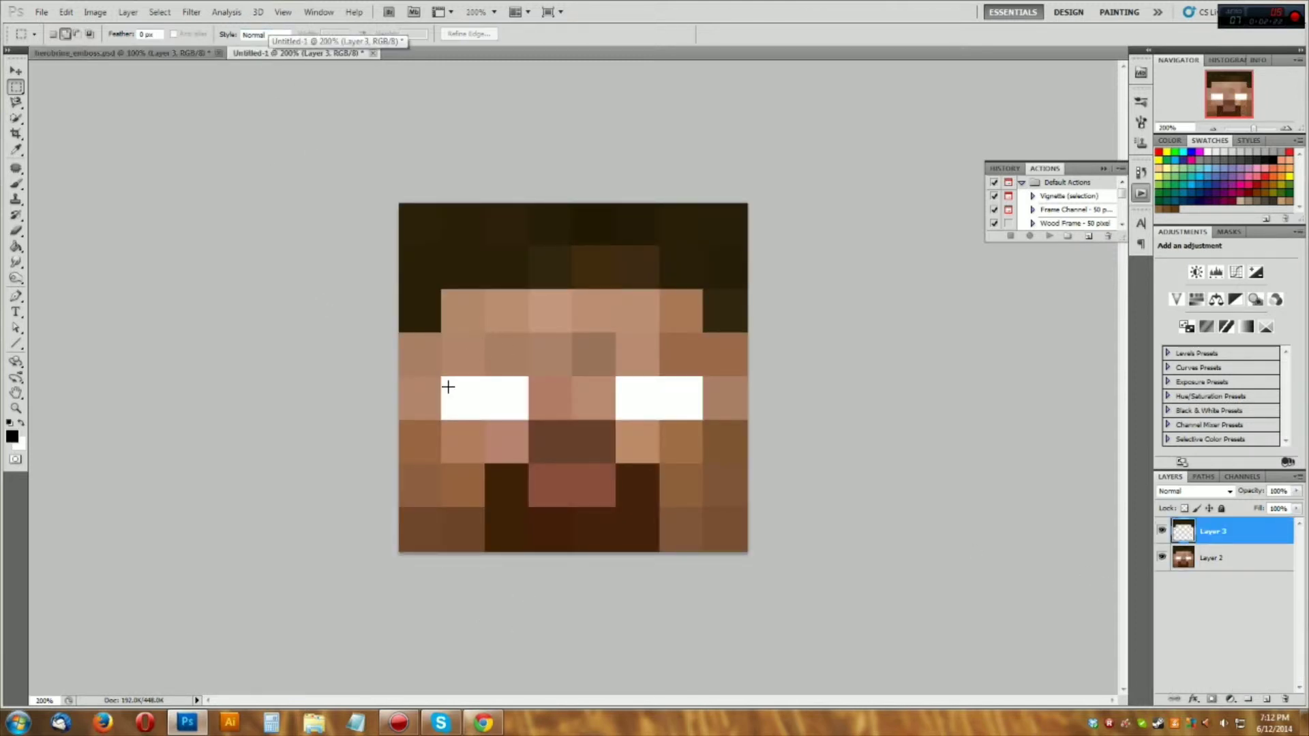
pyautogui.moveTo(442, 377); pyautogui.dragTo(515, 412)
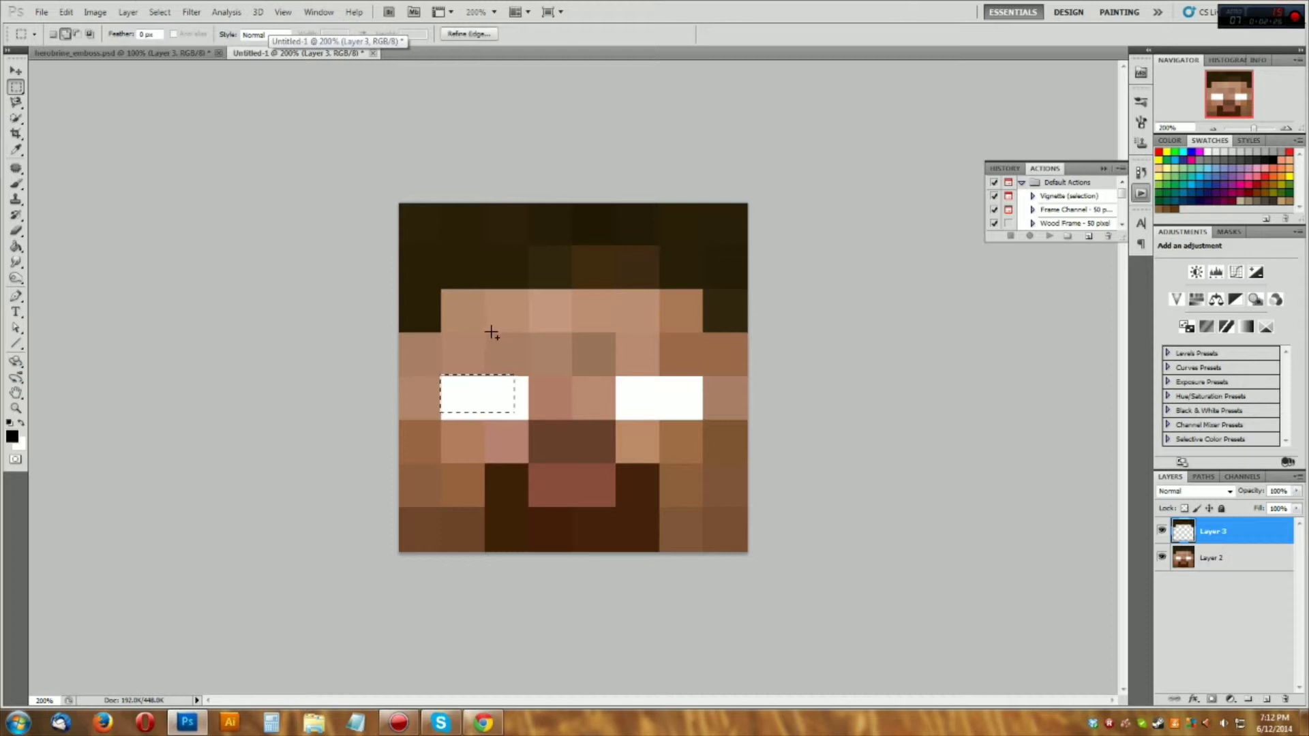
pyautogui.click(476, 383)
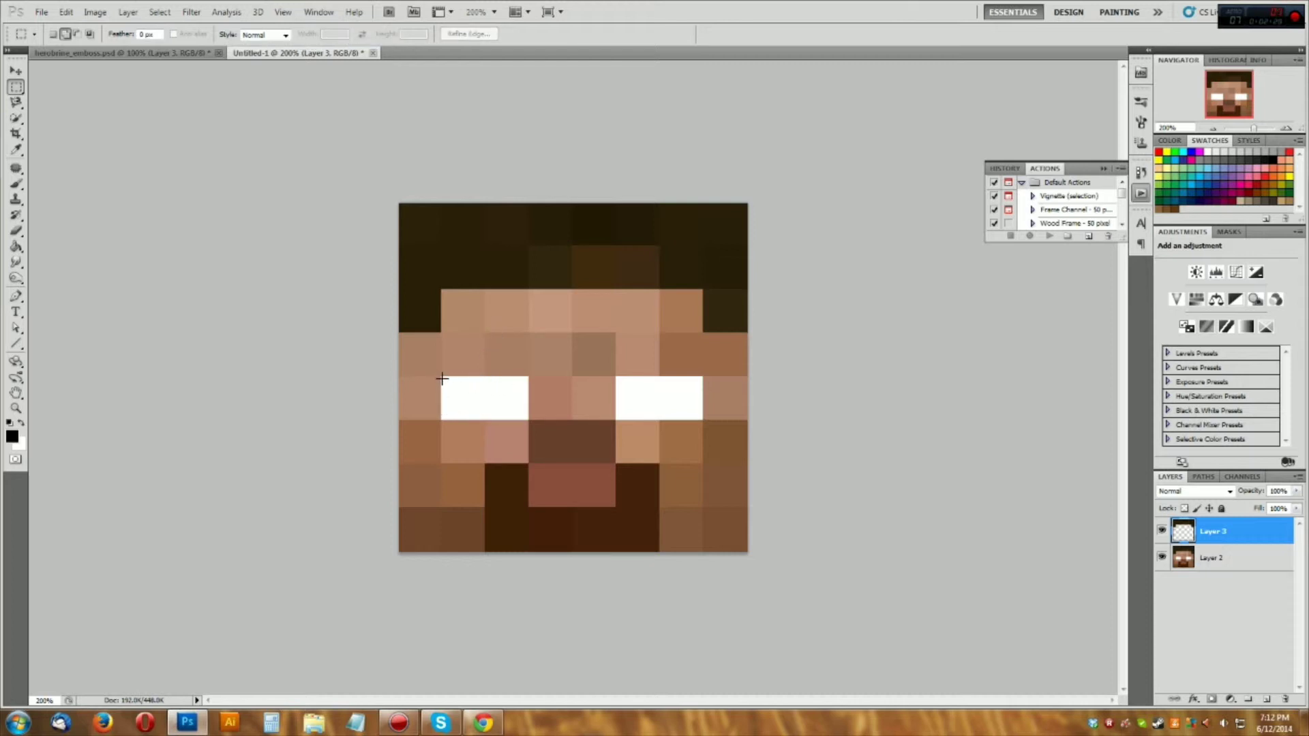
pyautogui.moveTo(470, 407); pyautogui.dragTo(529, 421)
pyautogui.hotkey('ctrl', 'd')
# - Select both white eye rectangles exactly along their pixel edges
pyautogui.hotkey('ctrl', '+')
pyautogui.hotkey('ctrl', '+')
pyautogui.hotkey('ctrl', '+')
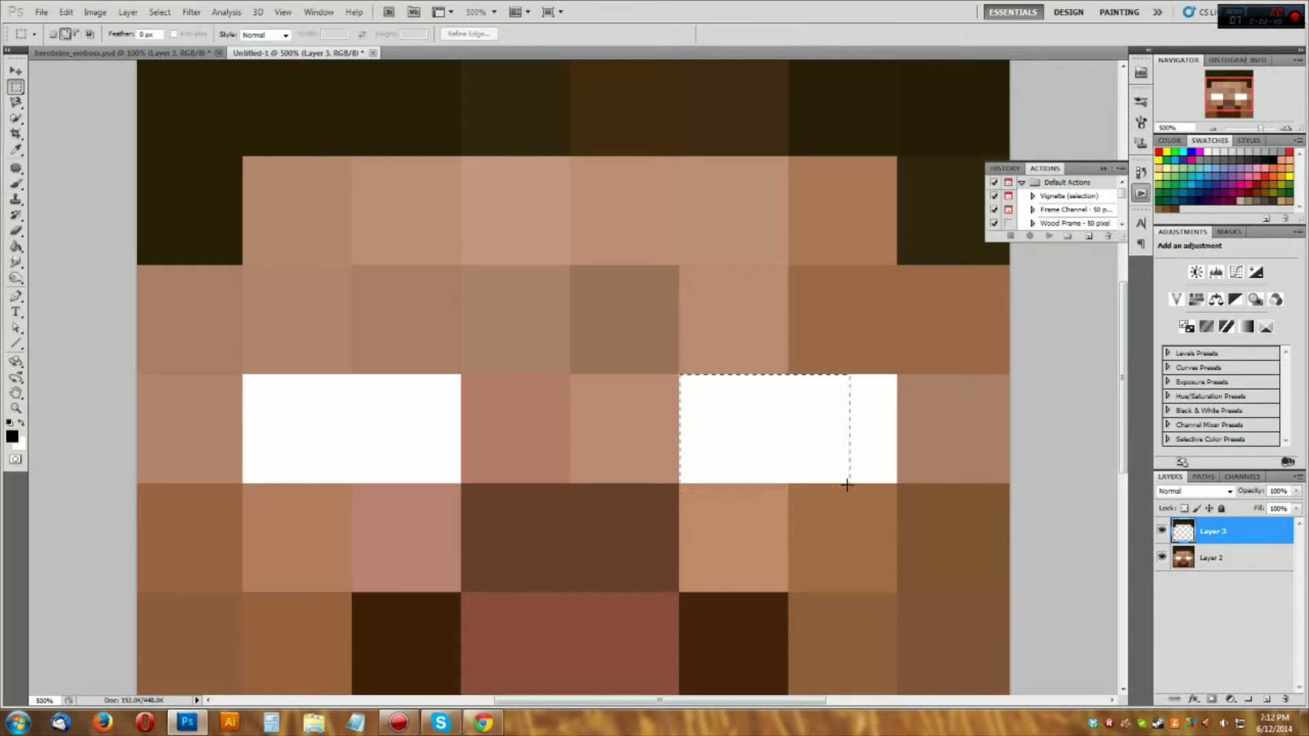
pyautogui.moveTo(893, 482); pyautogui.dragTo(894, 482)
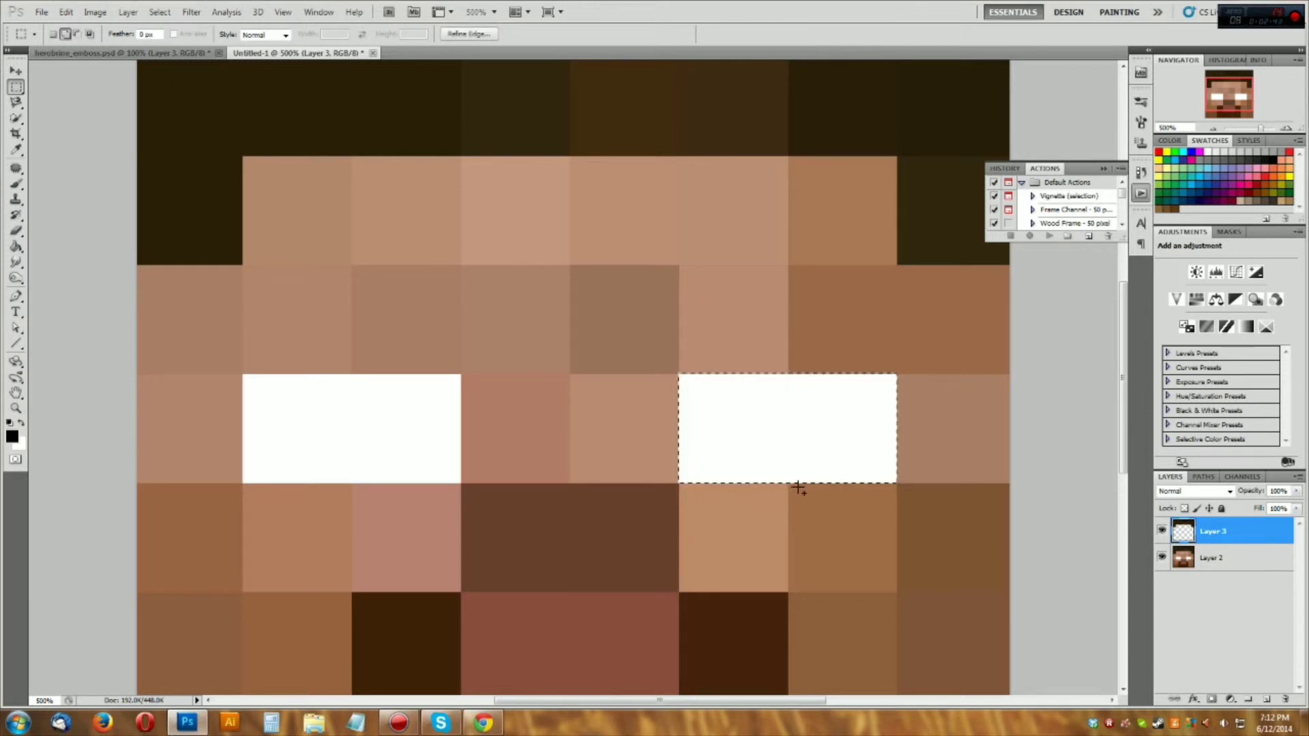
pyautogui.moveTo(462, 484)
pyautogui.mouseDown()
pyautogui.moveTo(342, 403)
pyautogui.moveTo(389, 418)
pyautogui.moveTo(461, 484)
pyautogui.mouseUp()
pyautogui.moveTo(462, 484); pyautogui.dragTo(266, 383)
pyautogui.moveTo(244, 375); pyautogui.dragTo(460, 483)
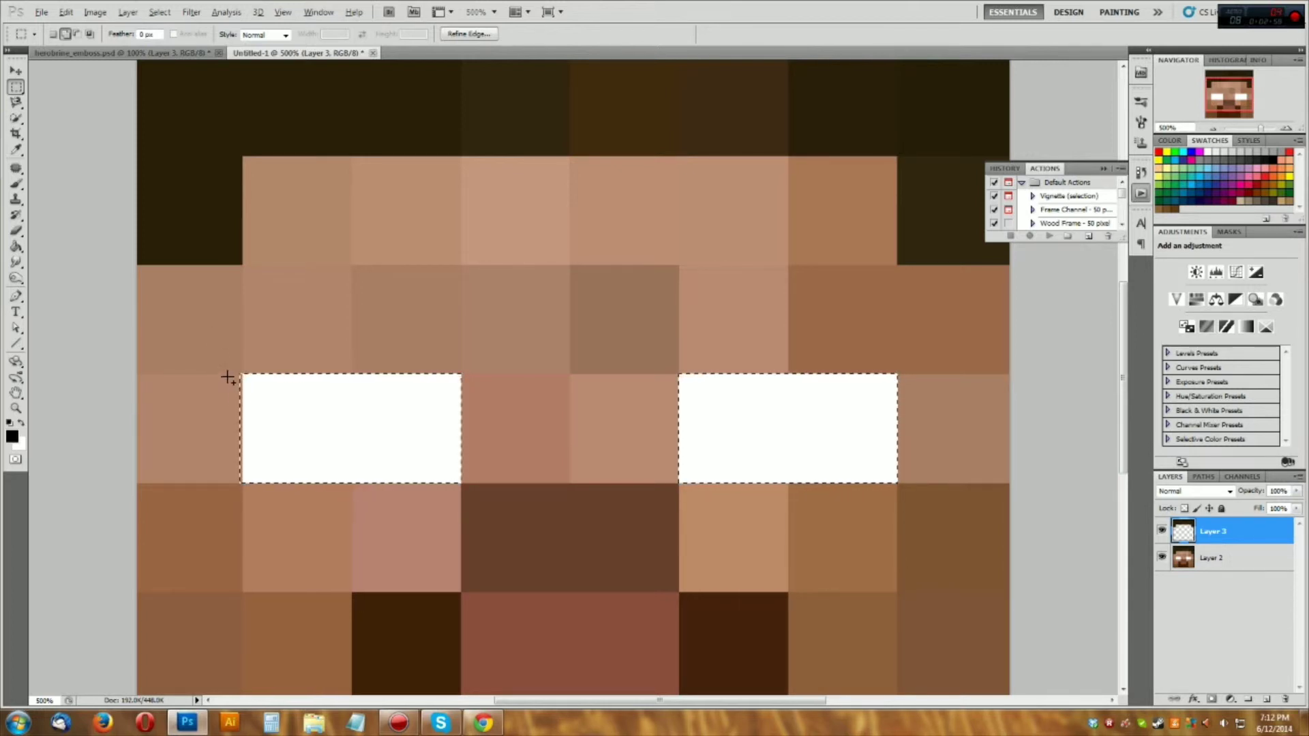
pyautogui.moveTo(221, 364); pyautogui.dragTo(243, 484)
pyautogui.scroll(1, 237, 304)
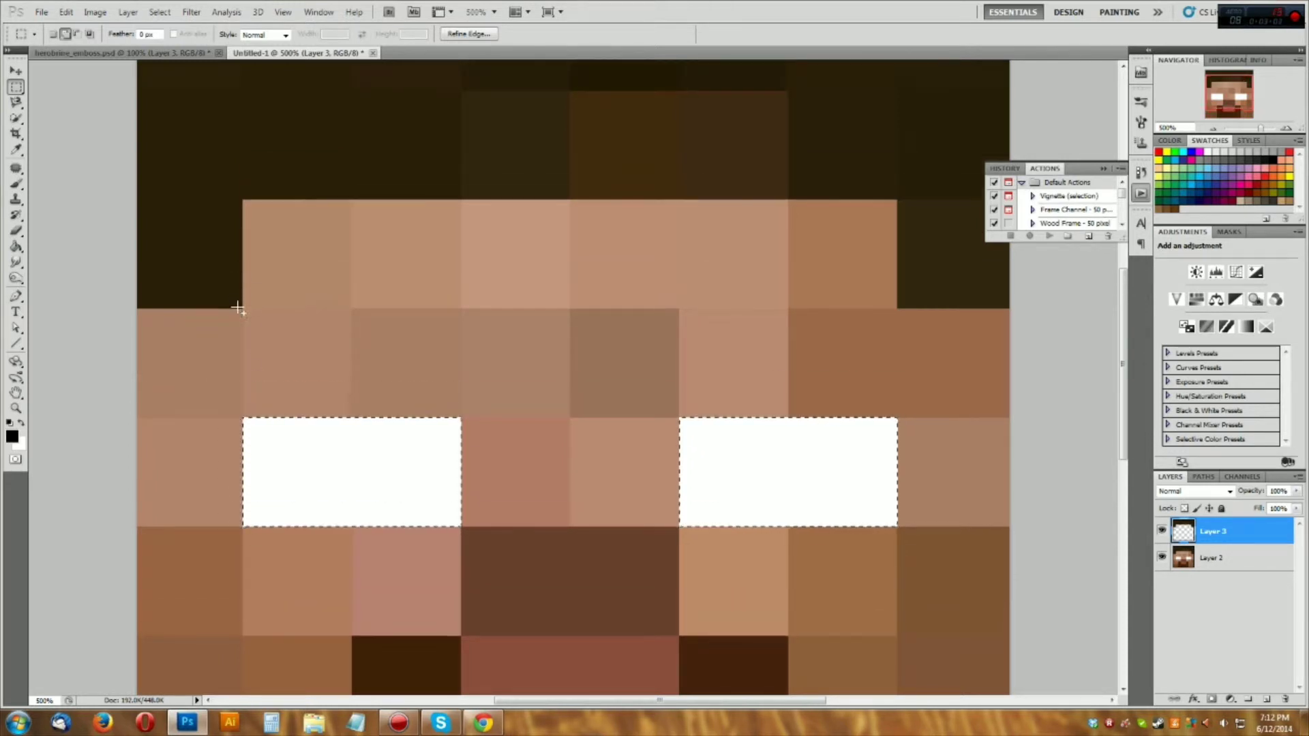
# - Add the whole hair area, including both side blocks, to the eye selection
pyautogui.scroll(1, 238, 320)
pyautogui.scroll(-1, 240, 342)
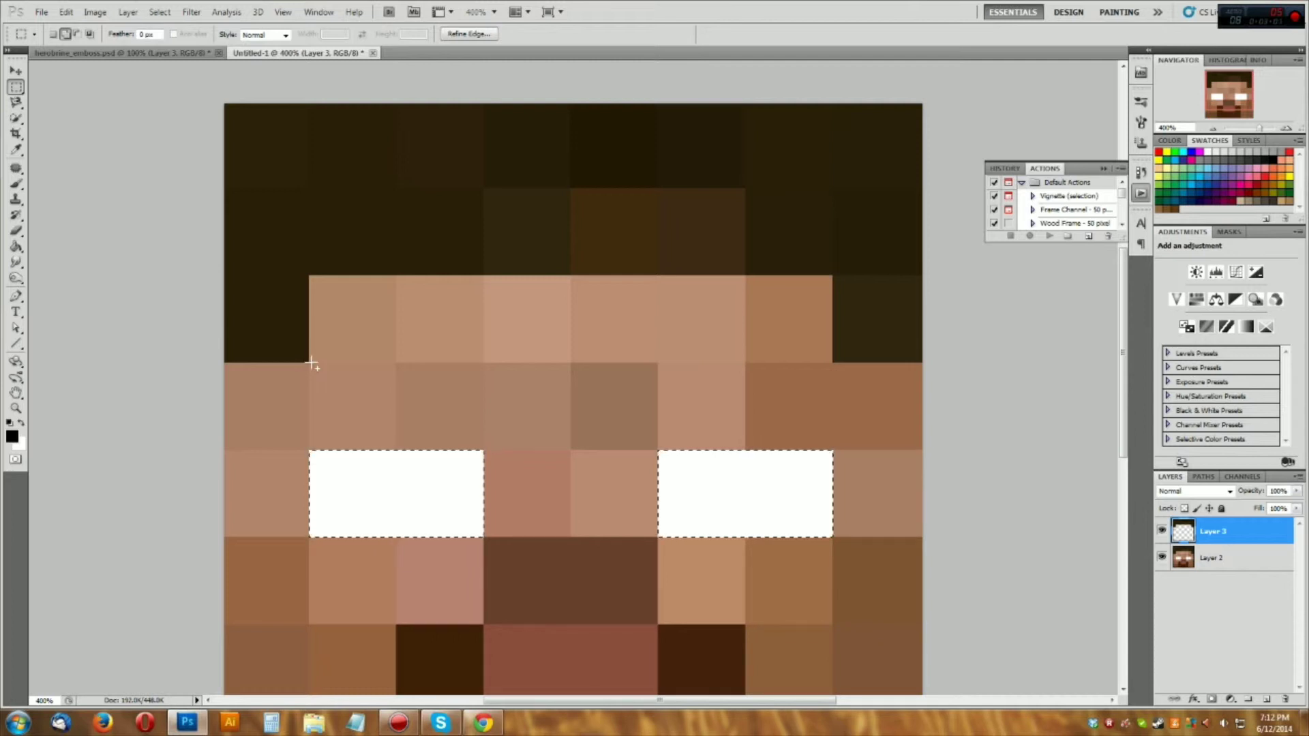
pyautogui.moveTo(310, 365); pyautogui.dragTo(962, 276)
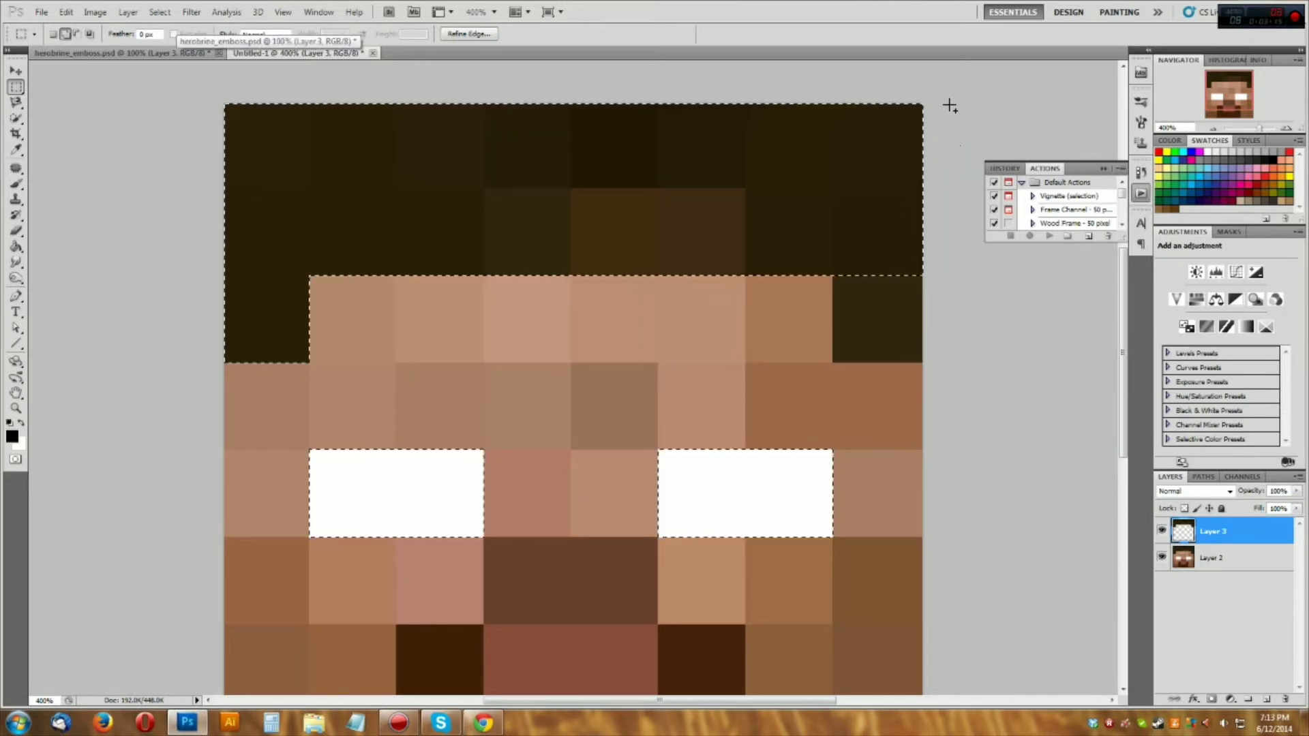
pyautogui.moveTo(924, 105); pyautogui.dragTo(836, 366)
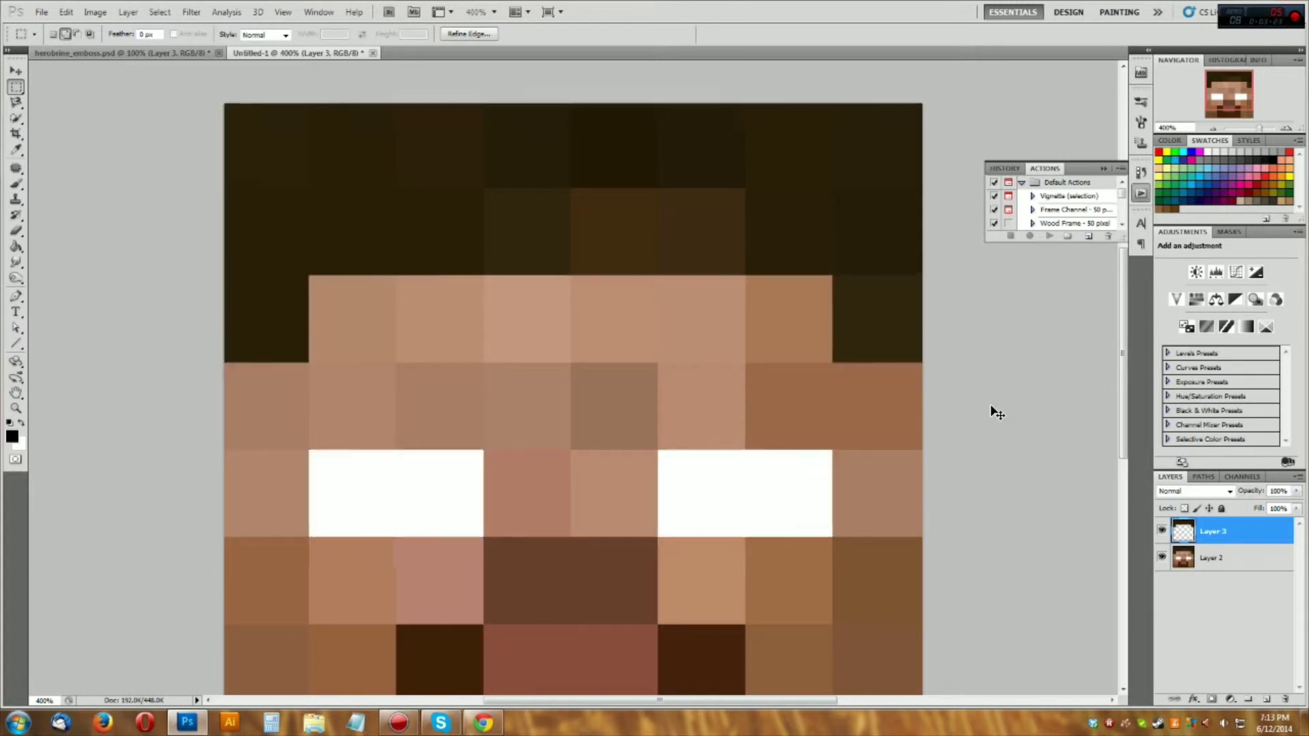
pyautogui.hotkey('ctrl', '-')
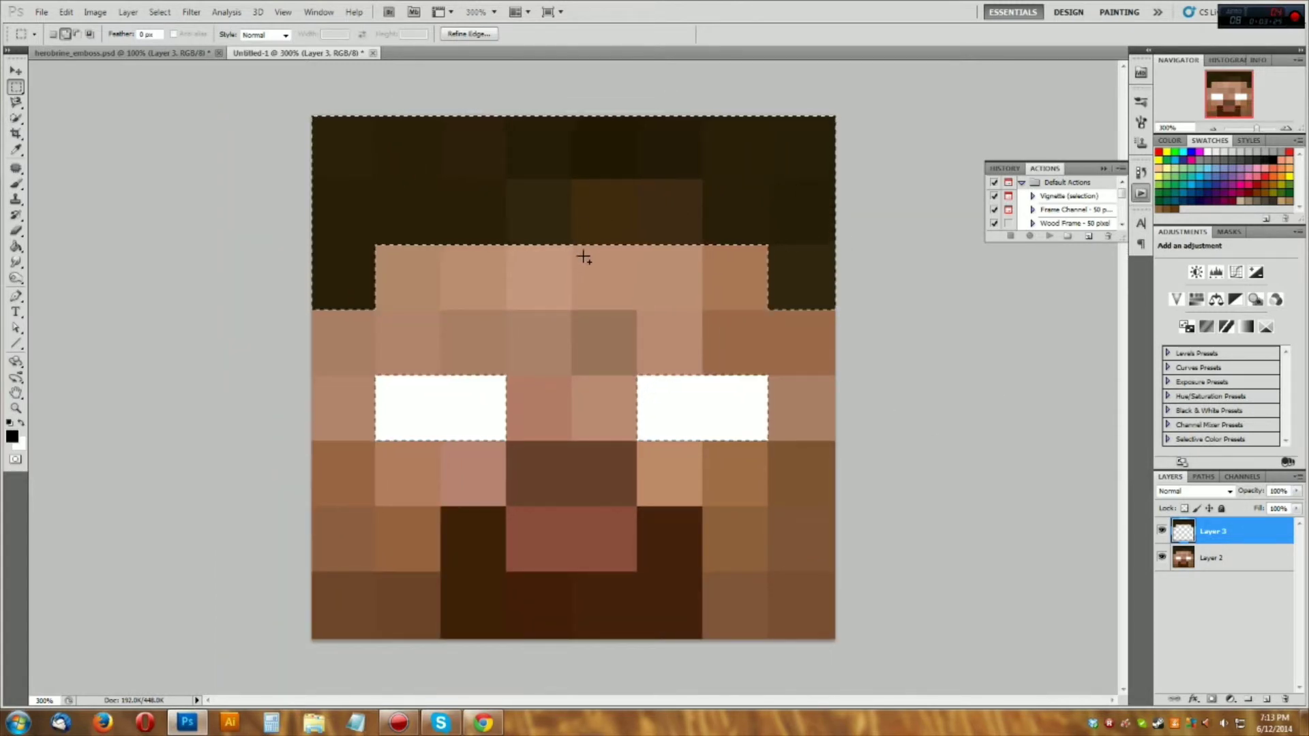
# - Rename the full-face layer, Layer 2, as back
pyautogui.click(1225, 563)
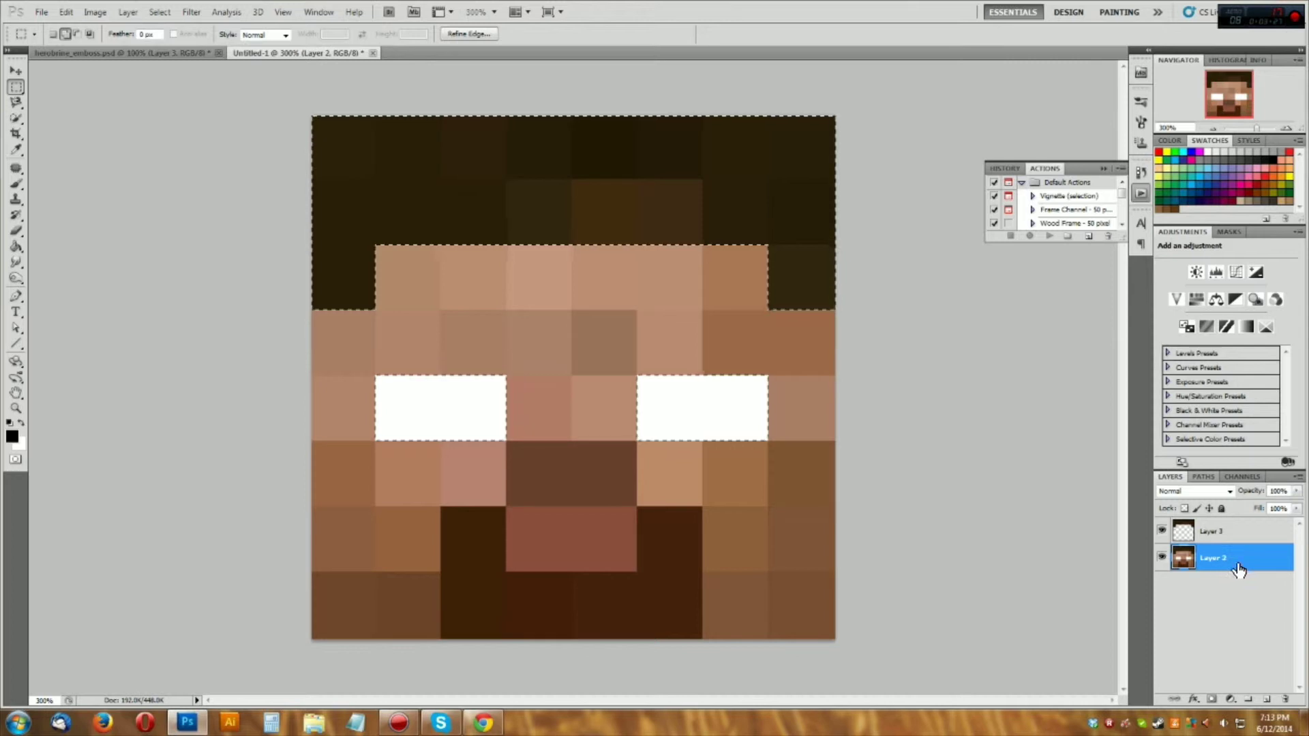
pyautogui.doubleClick(1225, 563)
pyautogui.press('BackSpace')
pyautogui.write('back')
pyautogui.press('Return')
# - Rename Layer 3, which holds the copied hair, as hair
pyautogui.doubleClick(1213, 531)
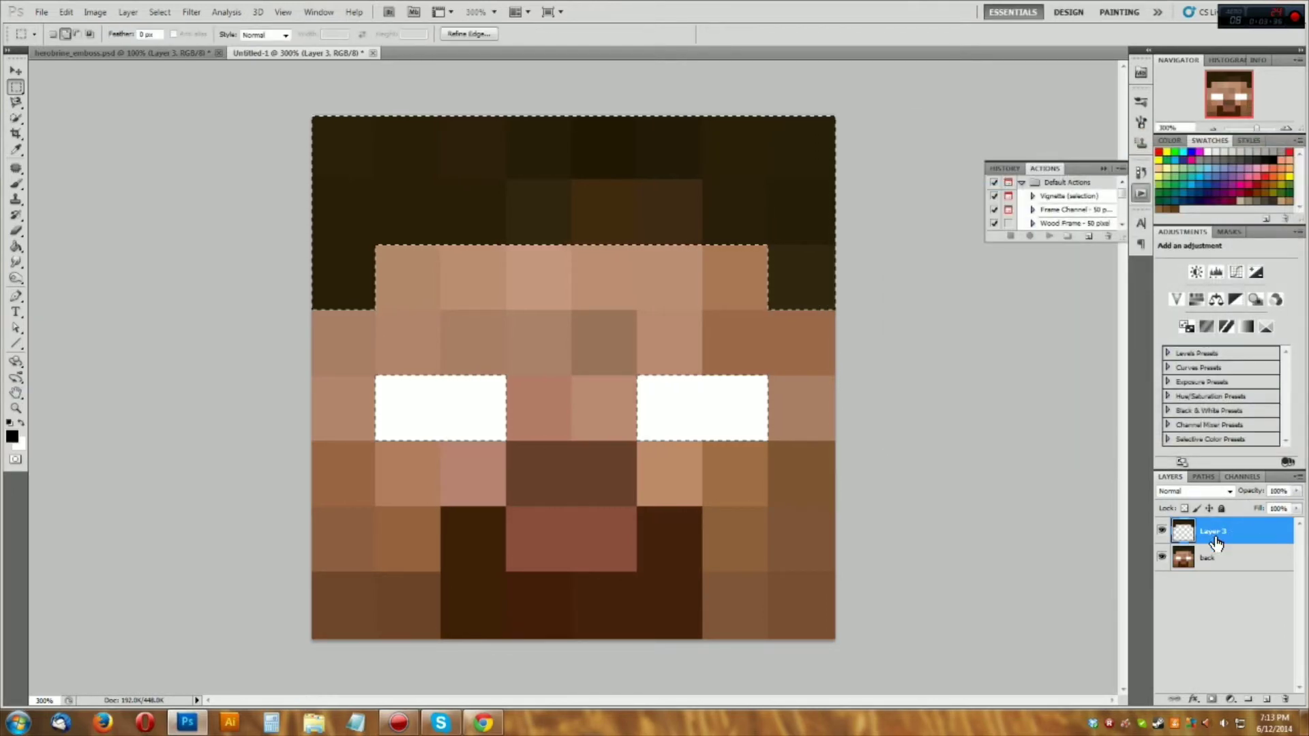
pyautogui.doubleClick(1213, 535)
pyautogui.click(1263, 182)
pyautogui.doubleClick(1217, 533)
pyautogui.write('he')
pyautogui.write('ir')
pyautogui.press('Return')
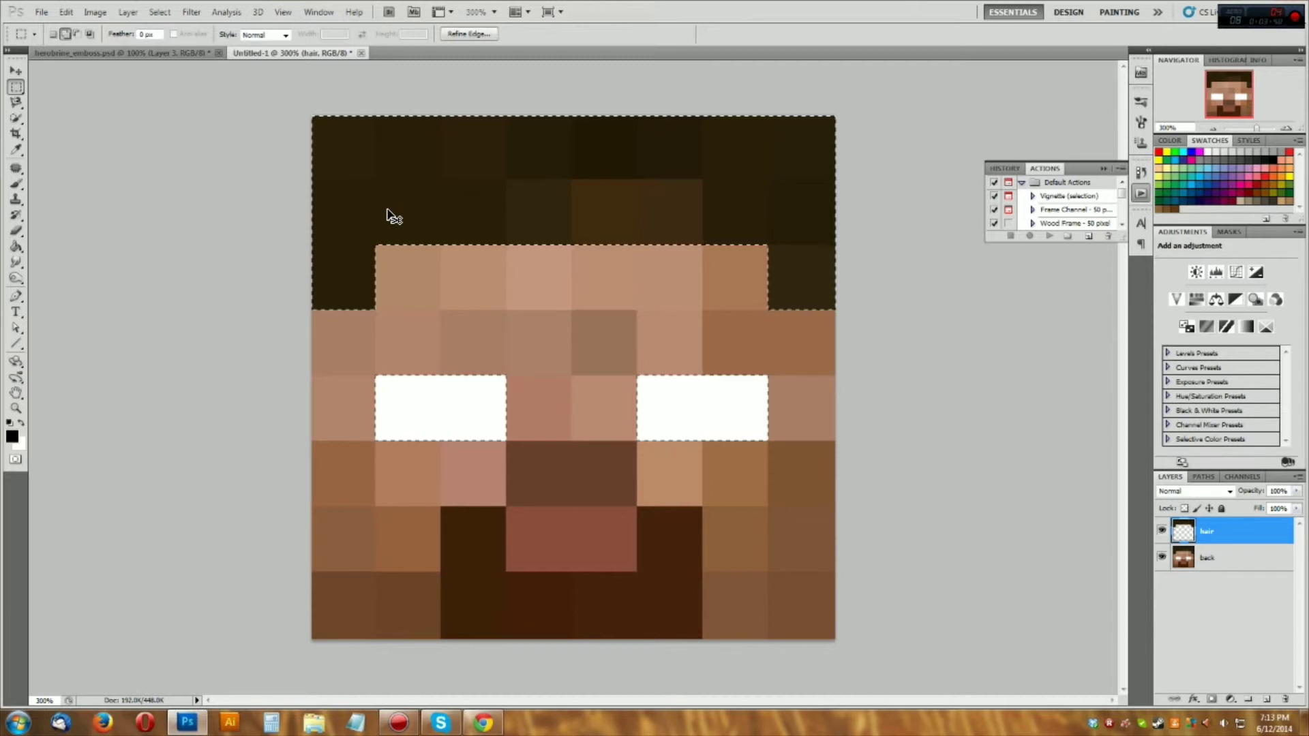
# - Invert the selection and copy the face skin without hair and eyes from the back layer to a new layer
pyautogui.hotkey('ctrl', 'shift', 'i')
pyautogui.hotkey('ctrl', 'j')
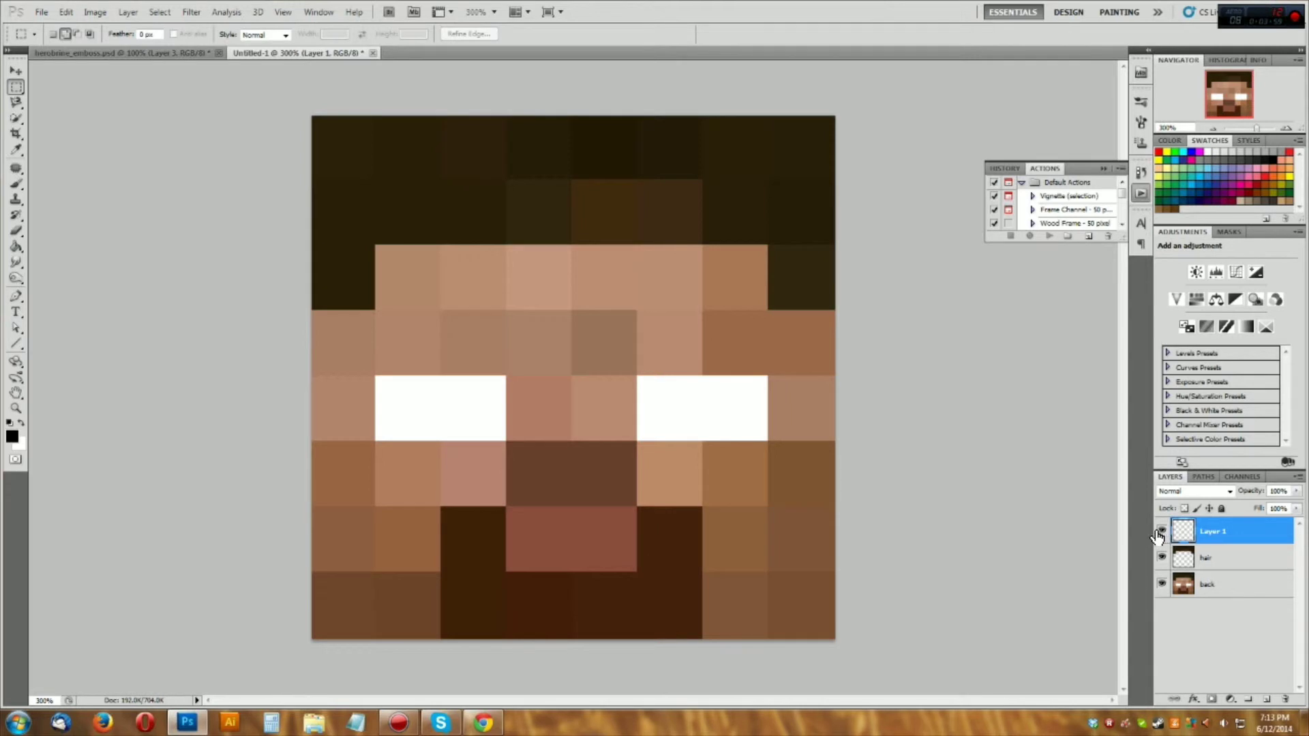
pyautogui.hotkey('ctrl', 'z')
pyautogui.click(1217, 567)
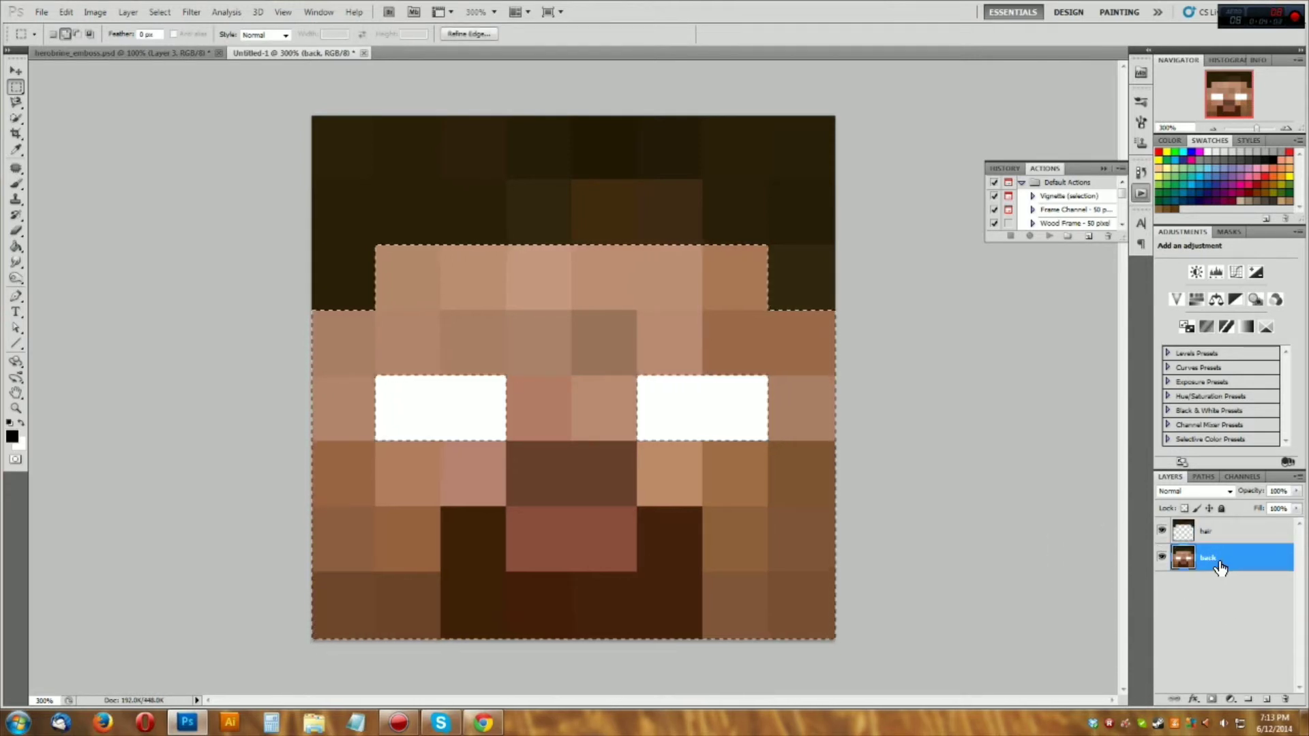
pyautogui.hotkey('ctrl', 'j')
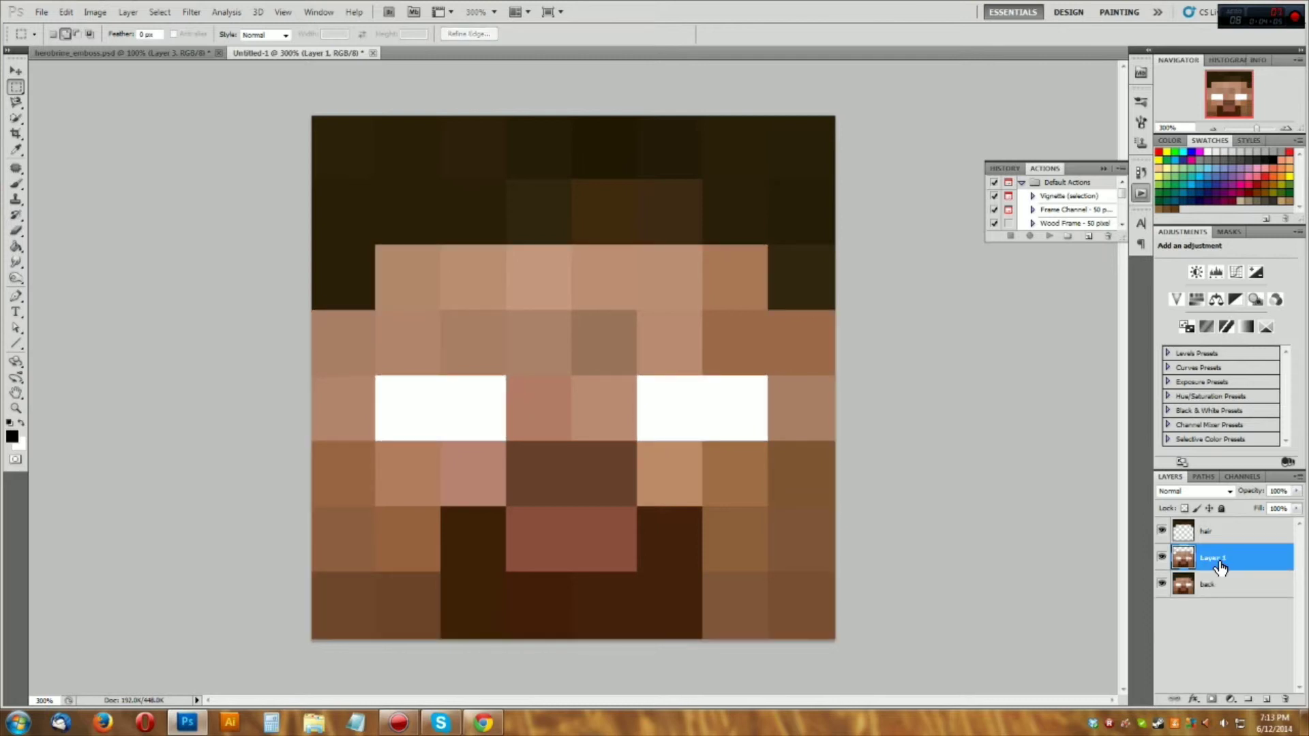
# - Check the separated skin and hair layers by toggling the visibility of the back and hair layers
pyautogui.click(1163, 584)
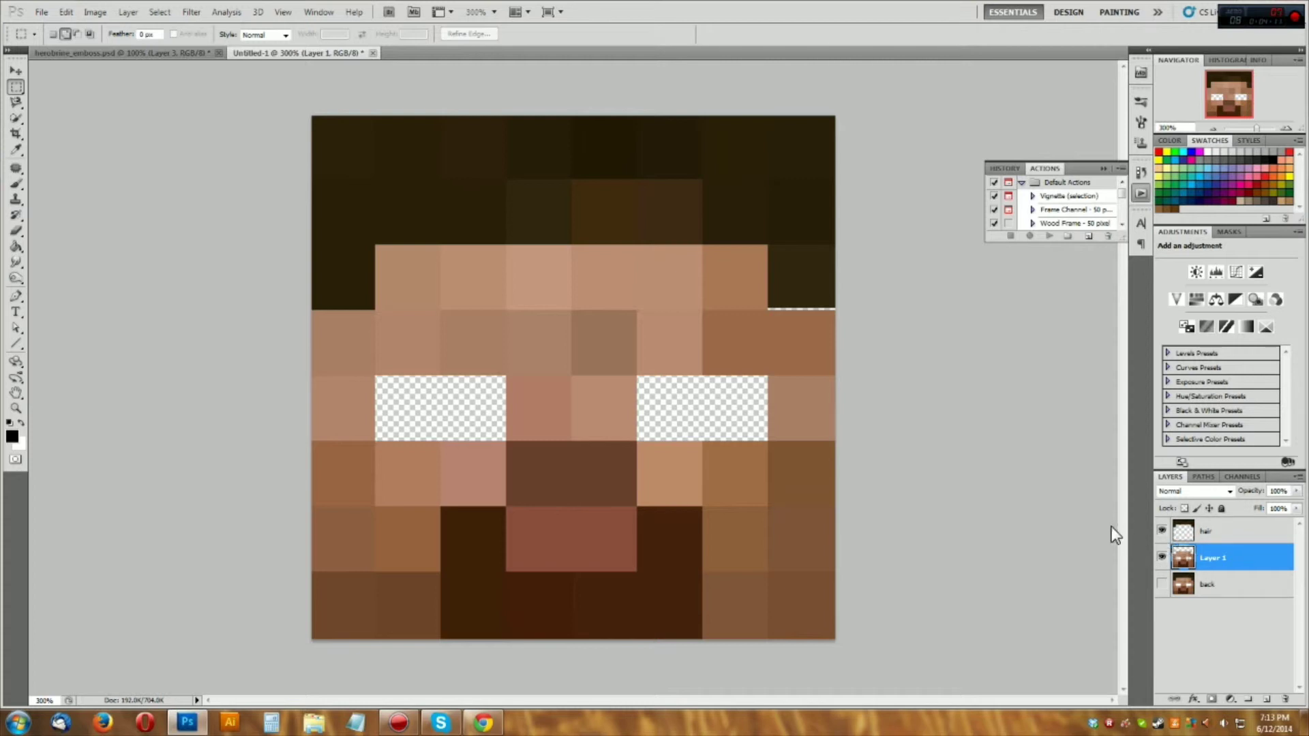
pyautogui.click(1161, 530)
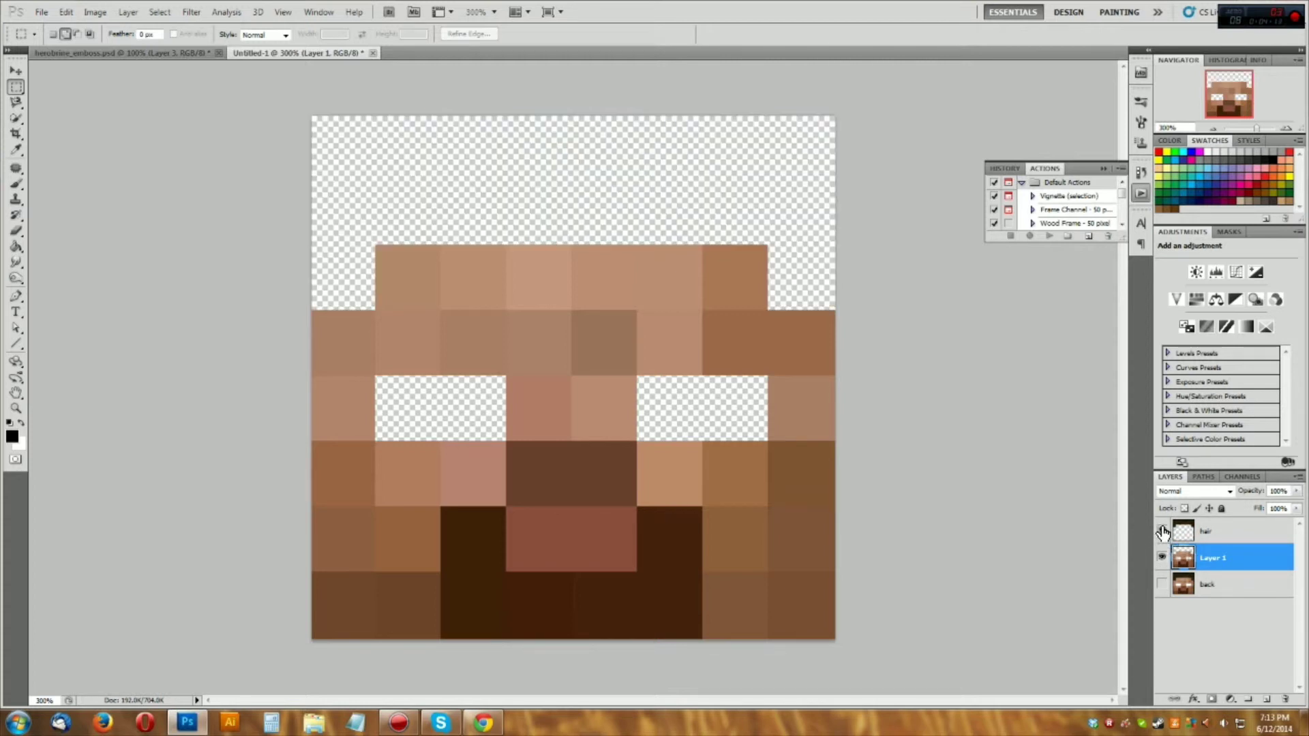
pyautogui.click(1161, 530)
pyautogui.click(1185, 538)
pyautogui.click(1184, 558)
pyautogui.click(1161, 584)
pyautogui.click(1161, 584)
# - Hide the hair layer and Layer 1, and make the back layer visible and active
pyautogui.click(1161, 530)
pyautogui.click(1182, 589)
pyautogui.click(1161, 584)
pyautogui.click(1162, 558)
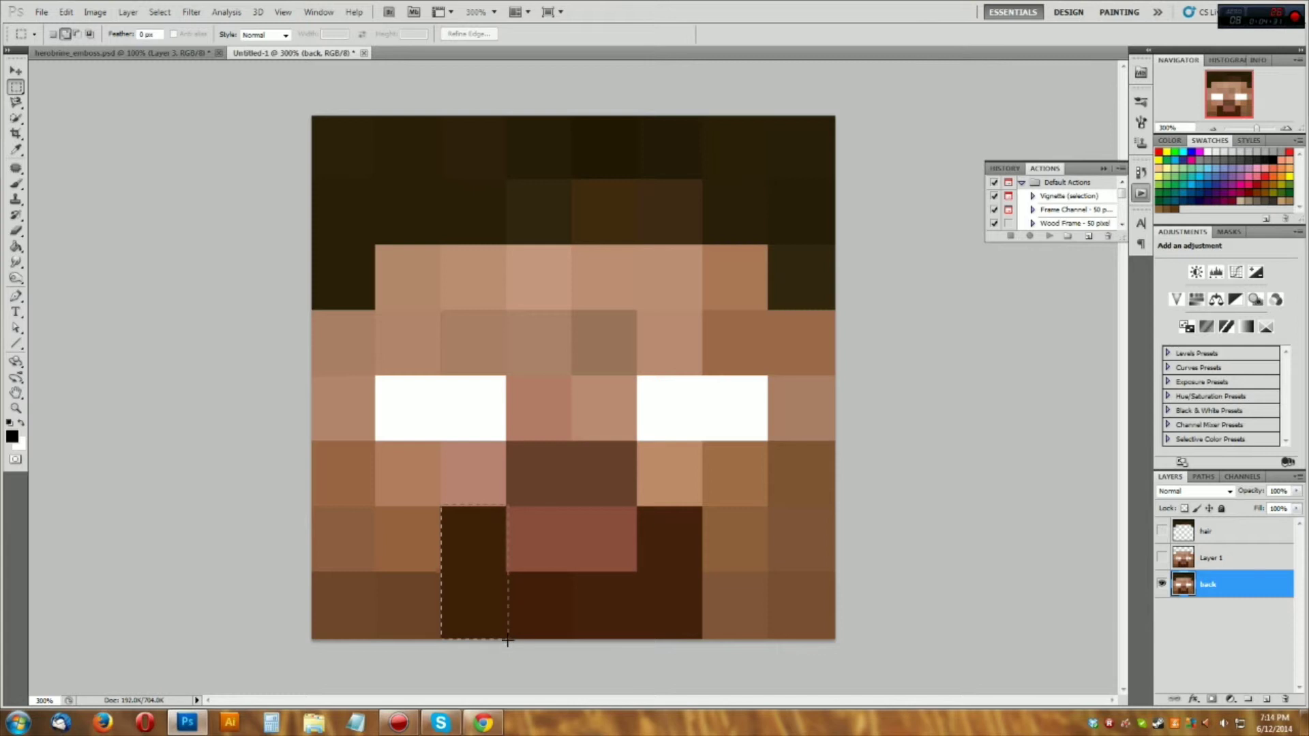
pyautogui.moveTo(505, 644); pyautogui.dragTo(504, 642)
pyautogui.press('alt')
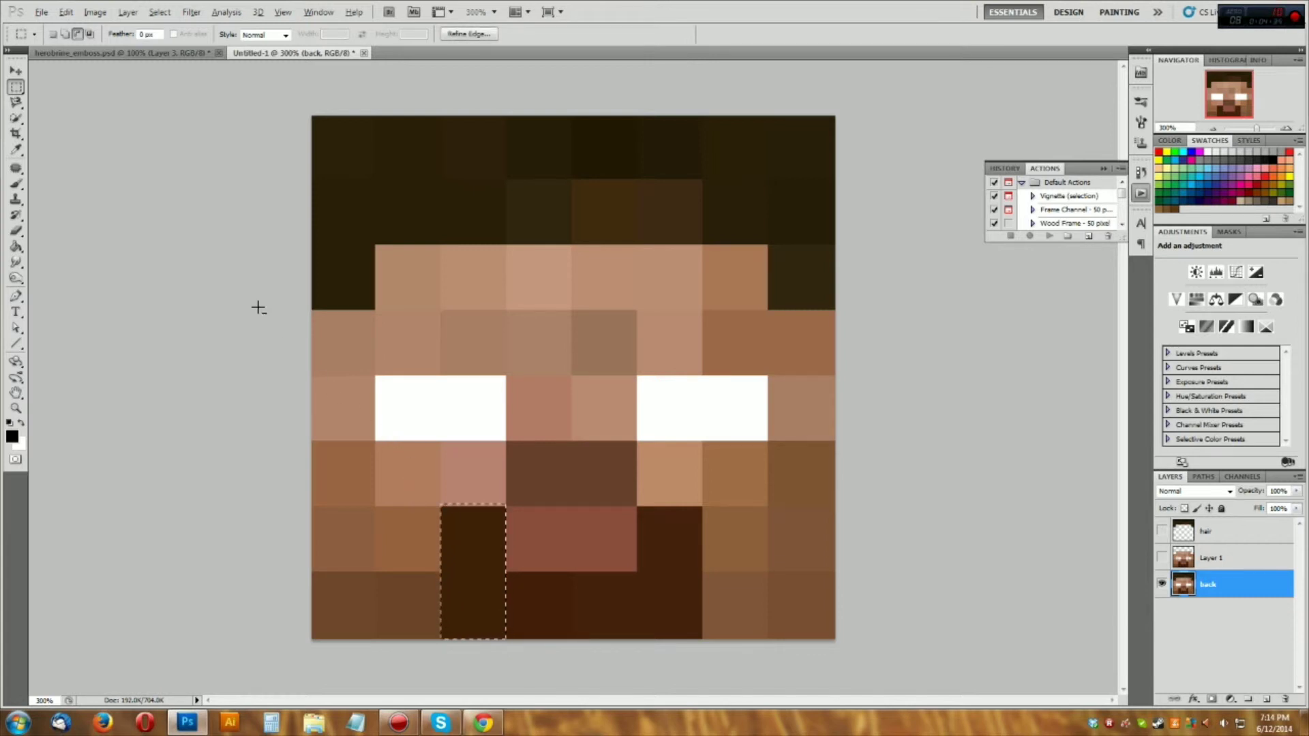
pyautogui.click(64, 34)
pyautogui.press('alt')
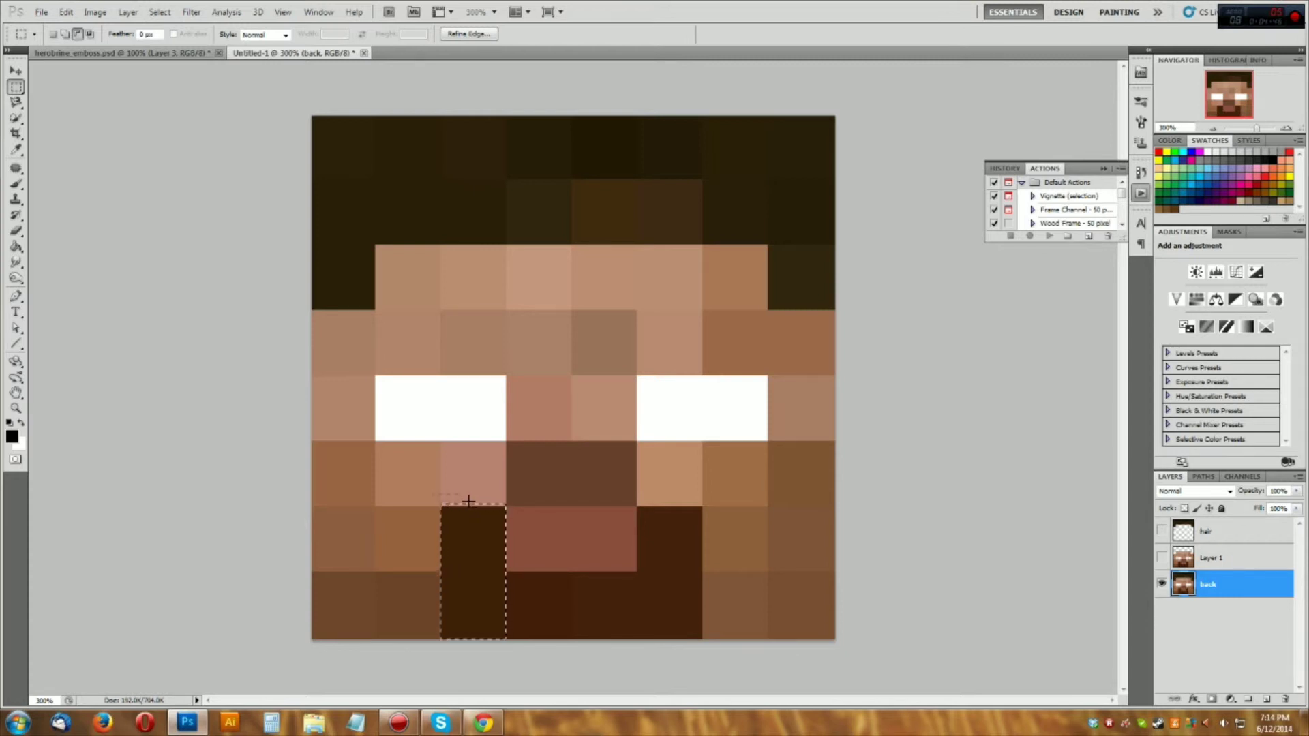
pyautogui.moveTo(512, 508); pyautogui.dragTo(512, 508)
pyautogui.press('shift')
pyautogui.click(472, 546)
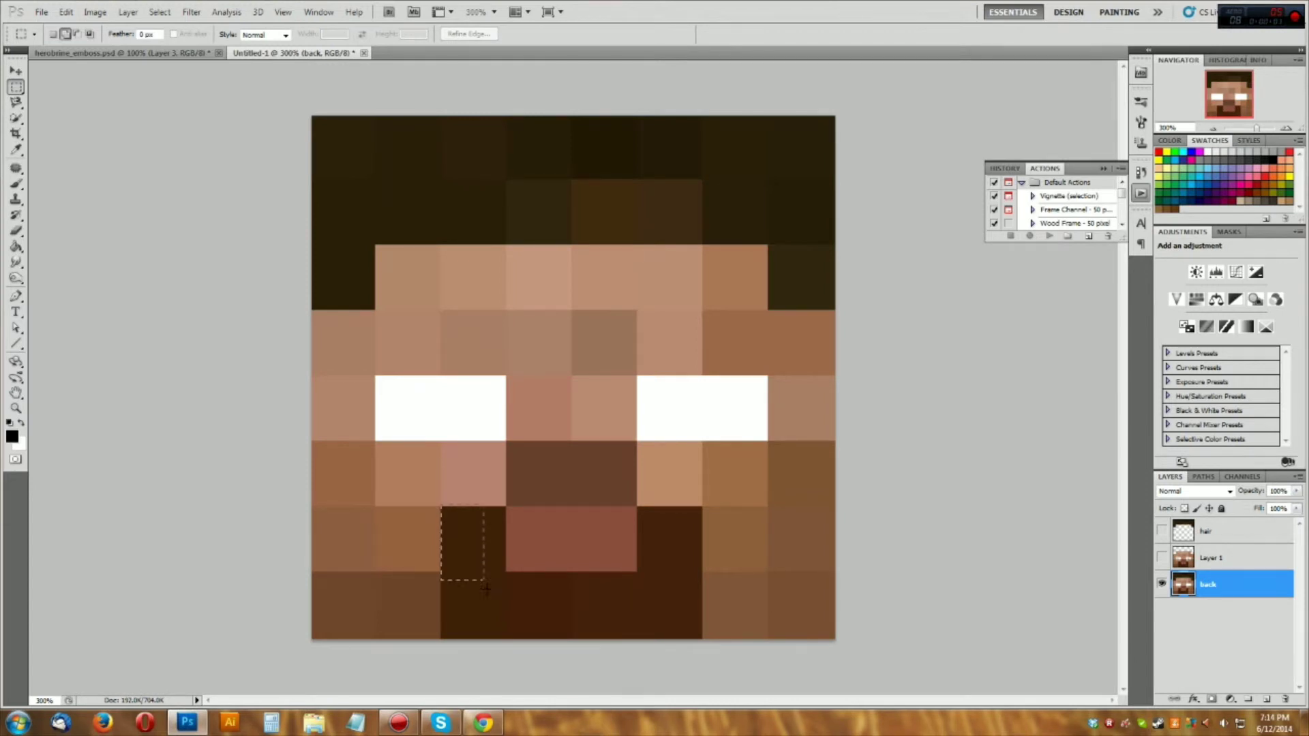
pyautogui.hotkey('ctrl', 'd')
# - Select the U-shaped dark beard around the mouth on the back layer and copy it to a new layer
pyautogui.hotkey('ctrl', '+')
pyautogui.hotkey('ctrl', '+')
pyautogui.hotkey('ctrl', '+')
pyautogui.scroll(-4, 633, 611)
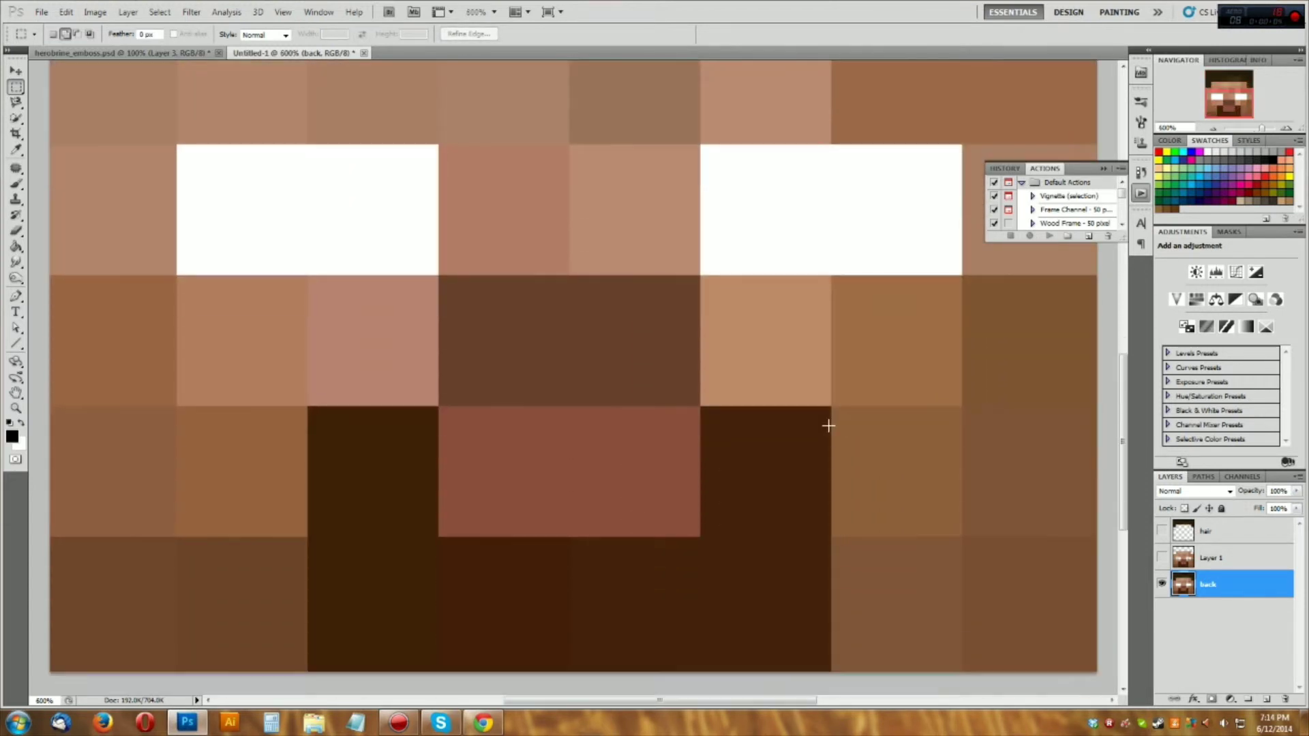
pyautogui.moveTo(833, 407); pyautogui.dragTo(699, 551)
pyautogui.hotkey('ctrl', 'd')
pyautogui.moveTo(828, 479); pyautogui.dragTo(700, 233)
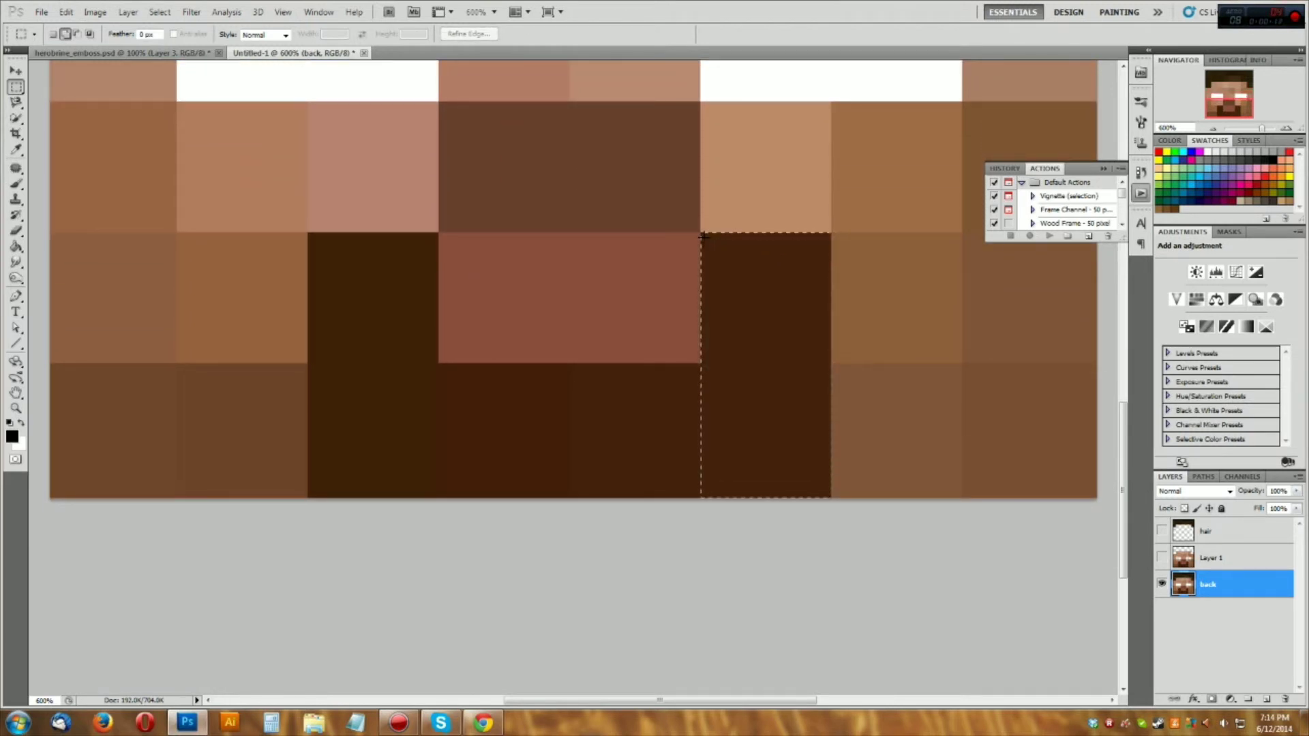
pyautogui.moveTo(310, 234); pyautogui.dragTo(438, 504)
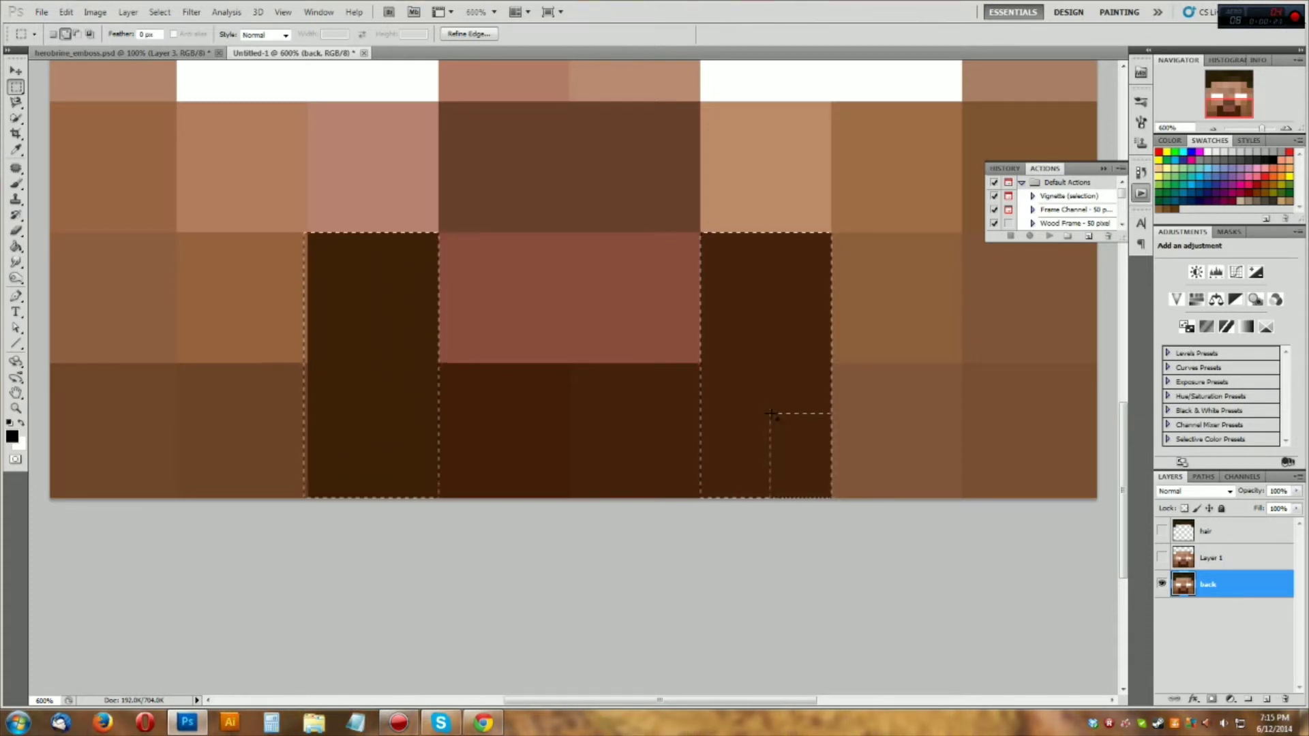
pyautogui.moveTo(829, 521); pyautogui.dragTo(327, 363)
pyautogui.moveTo(284, 222); pyautogui.dragTo(307, 507)
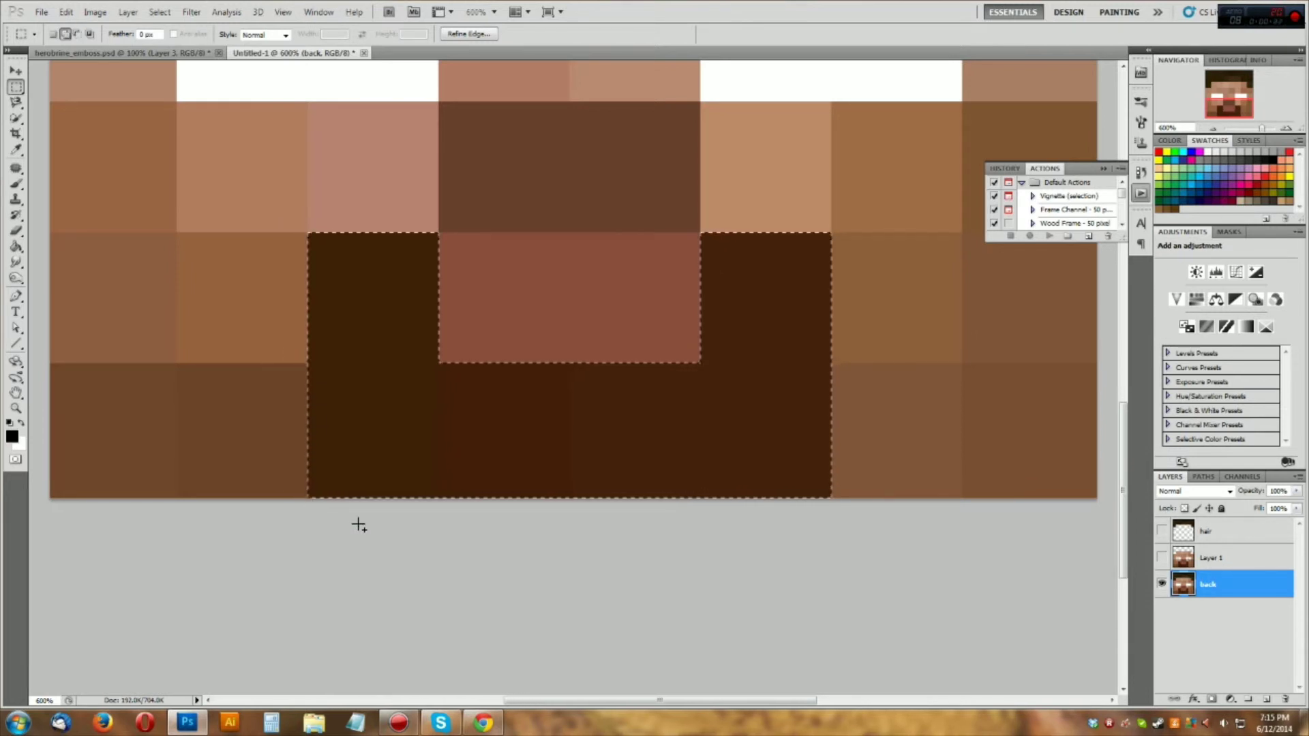
pyautogui.hotkey('ctrl', 'j')
# - Select the dark brown nose block between the eyes and mouth and copy it from the back layer to a new layer
pyautogui.hotkey('ctrl', '-')
pyautogui.hotkey('ctrl', '+')
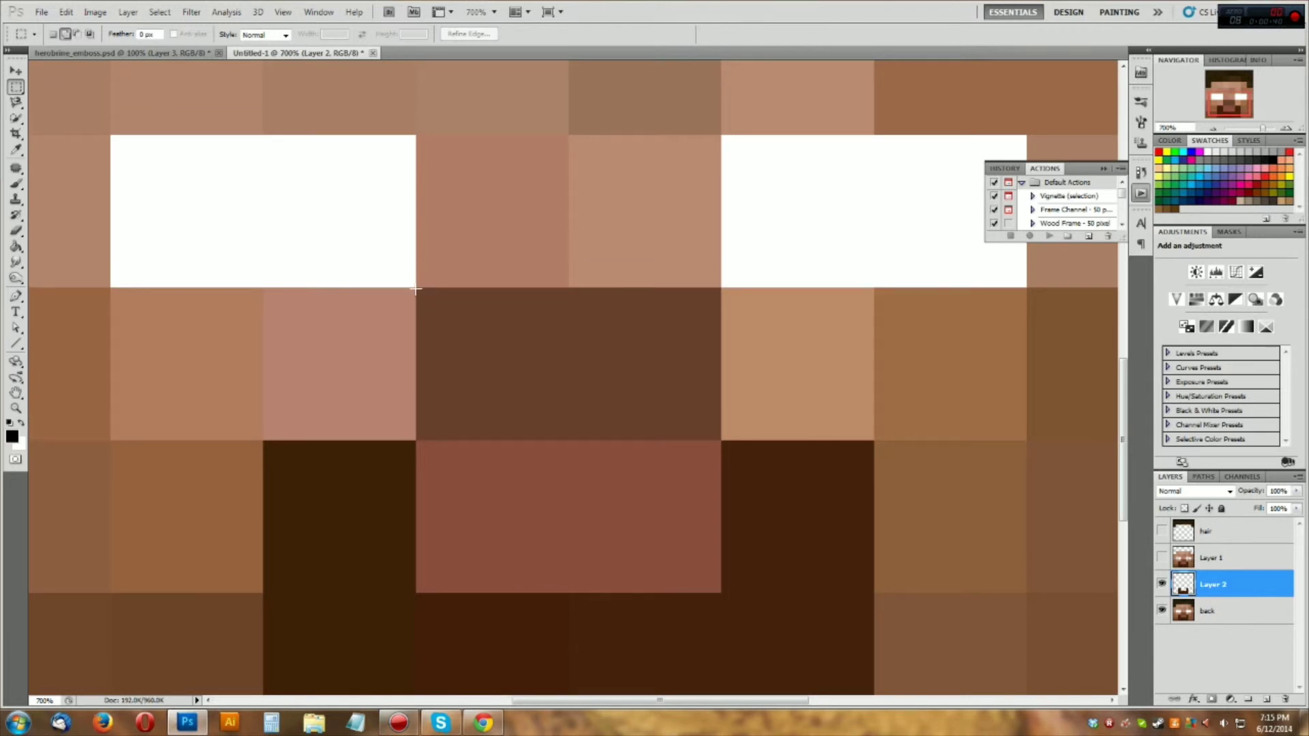
pyautogui.moveTo(417, 289); pyautogui.dragTo(717, 439)
pyautogui.hotkey('ctrl', 'j')
pyautogui.press('Return')
pyautogui.click(1198, 609)
pyautogui.hotkey('ctrl', 'j')
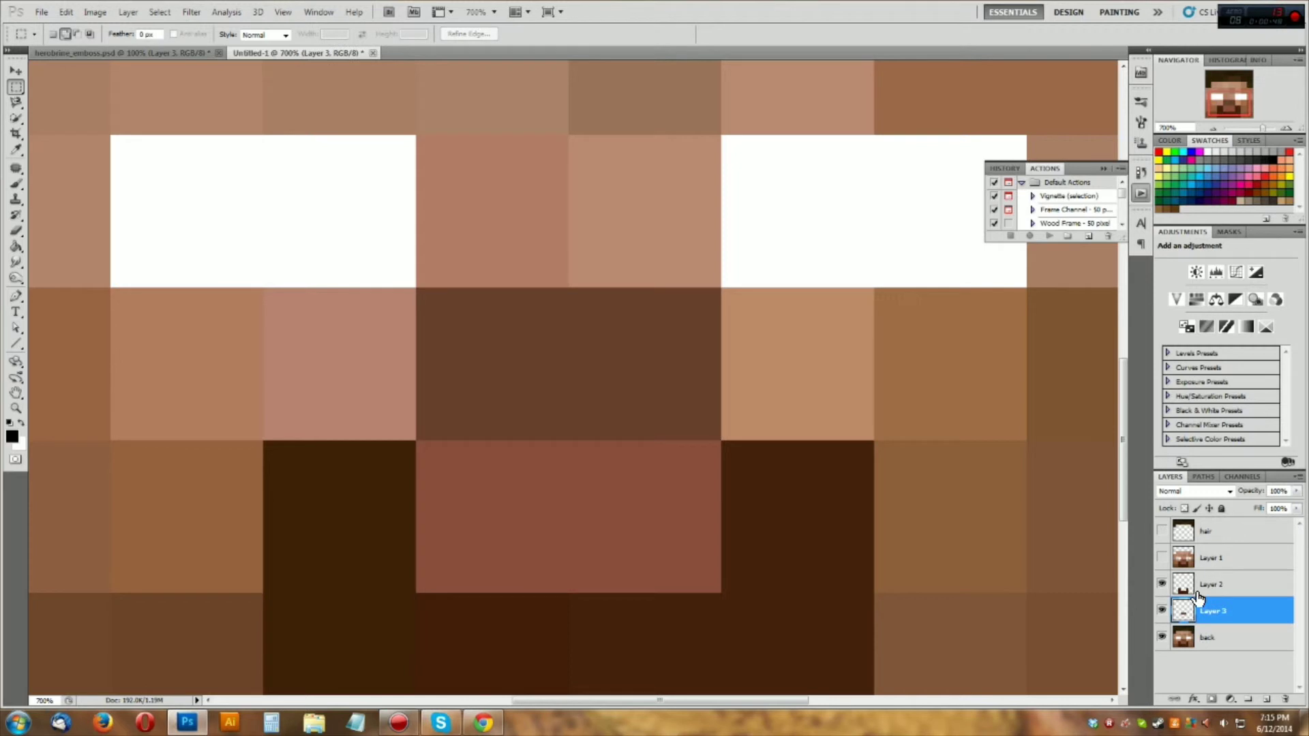
pyautogui.hotkey('ctrl', '-')
pyautogui.hotkey('ctrl', '-')
pyautogui.hotkey('ctrl', '-')
pyautogui.hotkey('ctrl', '-')
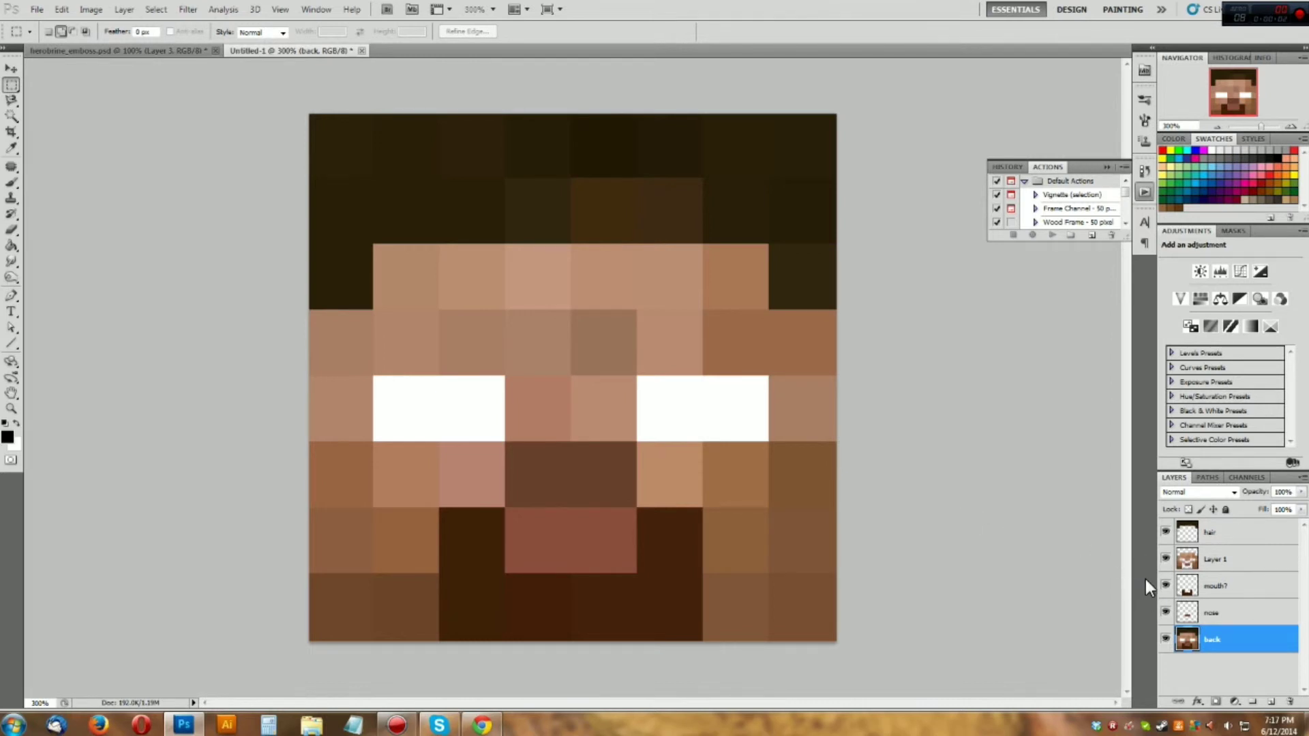
# - Examine the separated face pieces by hiding the back layer and toggling Layer 1 and the mouth? layer
pyautogui.click(1165, 638)
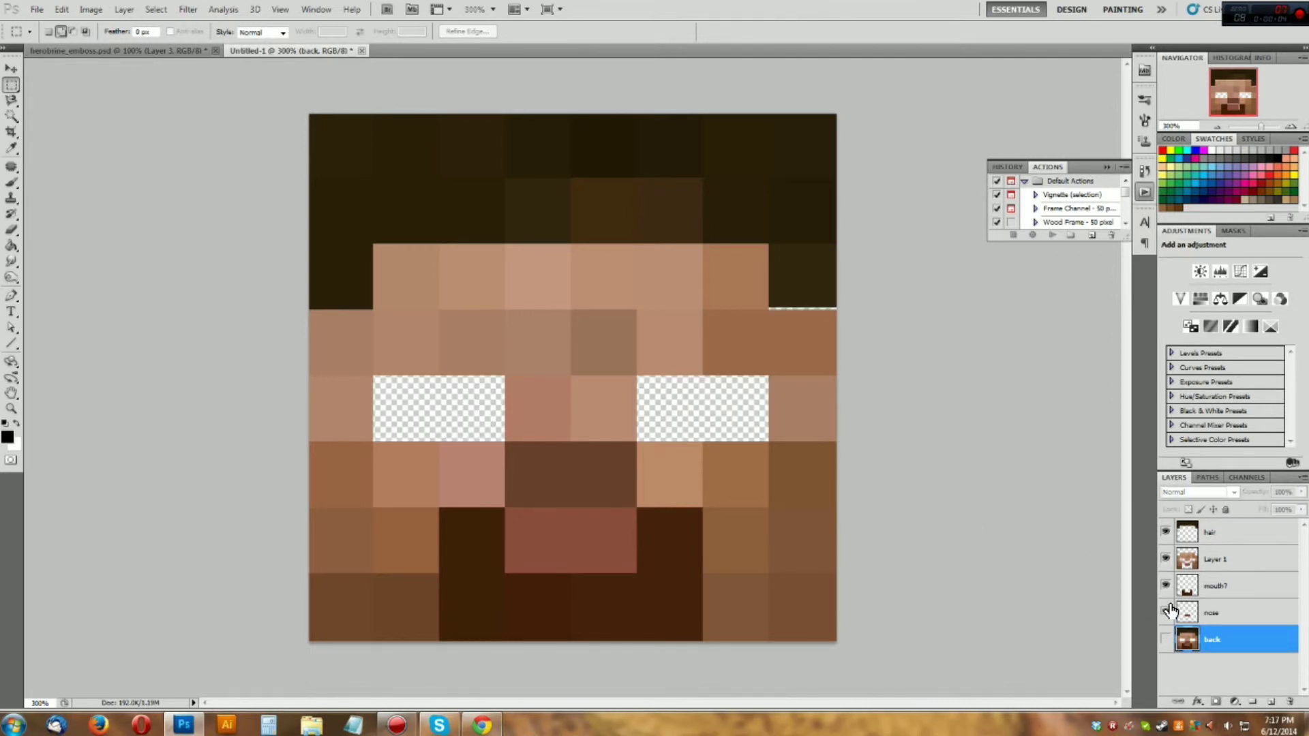
pyautogui.click(1166, 559)
pyautogui.click(1165, 560)
pyautogui.click(1166, 559)
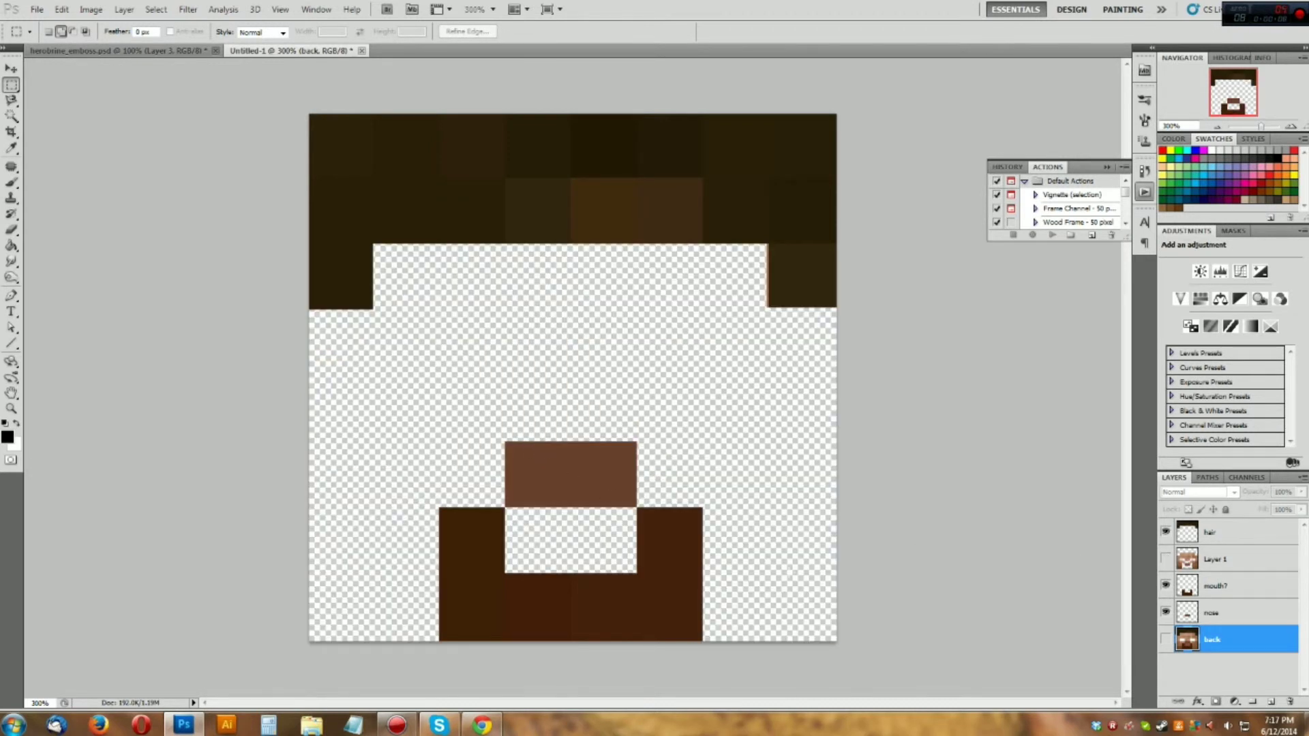
pyautogui.click(1165, 586)
pyautogui.click(1166, 586)
pyautogui.click(1166, 560)
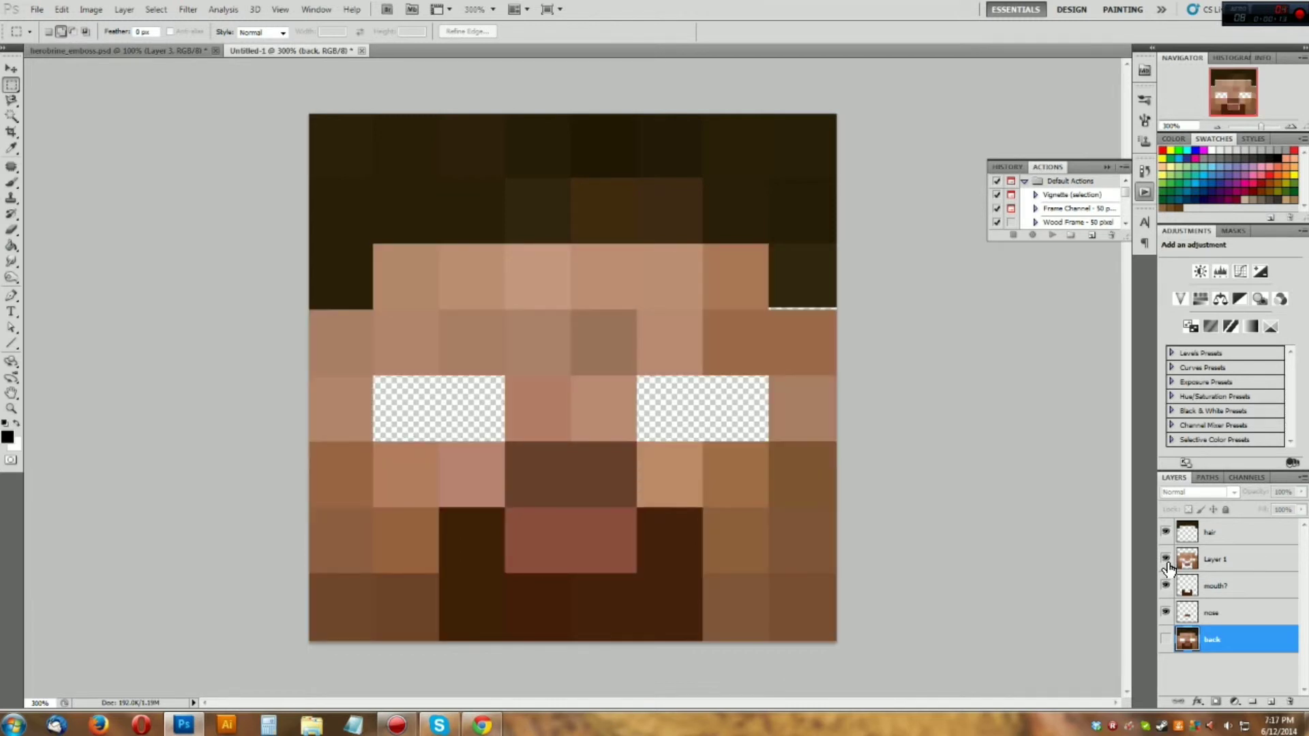
# - Compare the face with and without the mouth? layer, and toggle the back layer, leaving both visible
pyautogui.click(1165, 586)
pyautogui.click(1165, 586)
pyautogui.click(1165, 586)
pyautogui.click(1166, 586)
pyautogui.click(1165, 586)
pyautogui.click(1165, 586)
pyautogui.click(1165, 640)
pyautogui.click(1164, 639)
pyautogui.click(1165, 640)
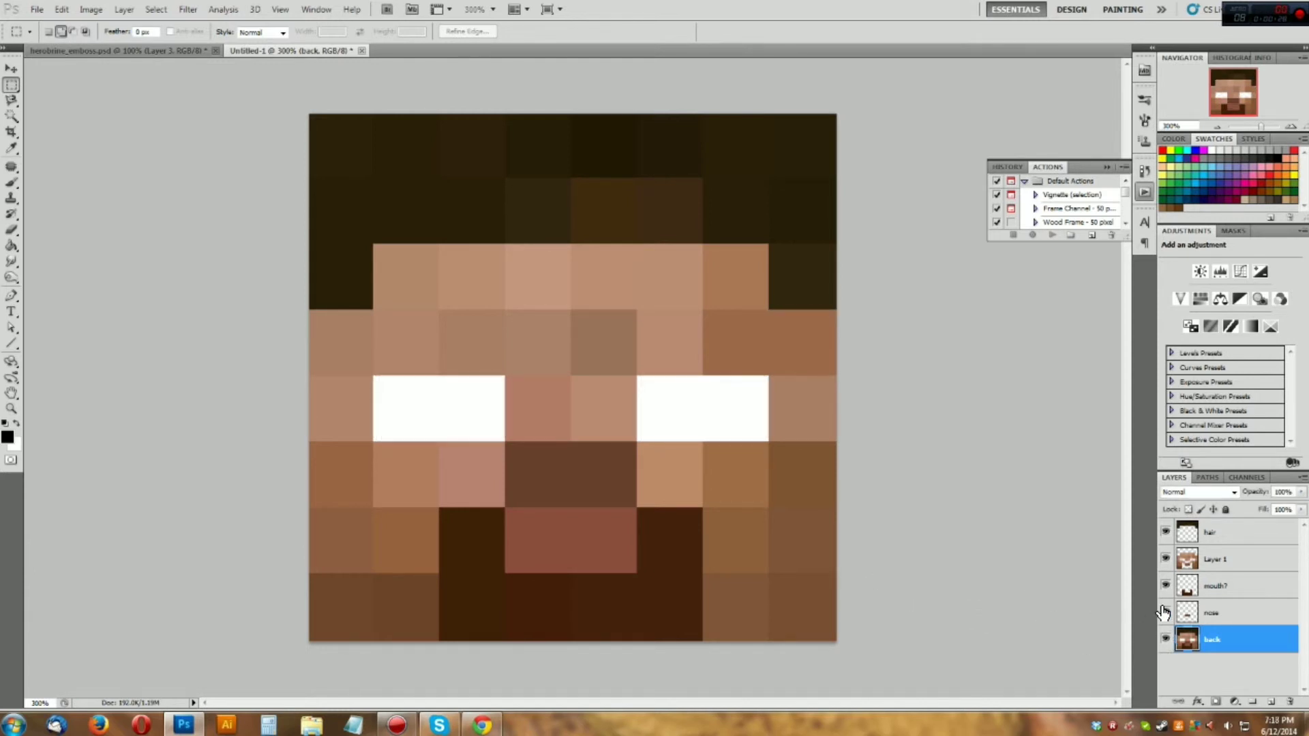
# - Open the hair layer's blending options and enable a Drop Shadow
pyautogui.click(1210, 534)
pyautogui.rightClick(1210, 535)
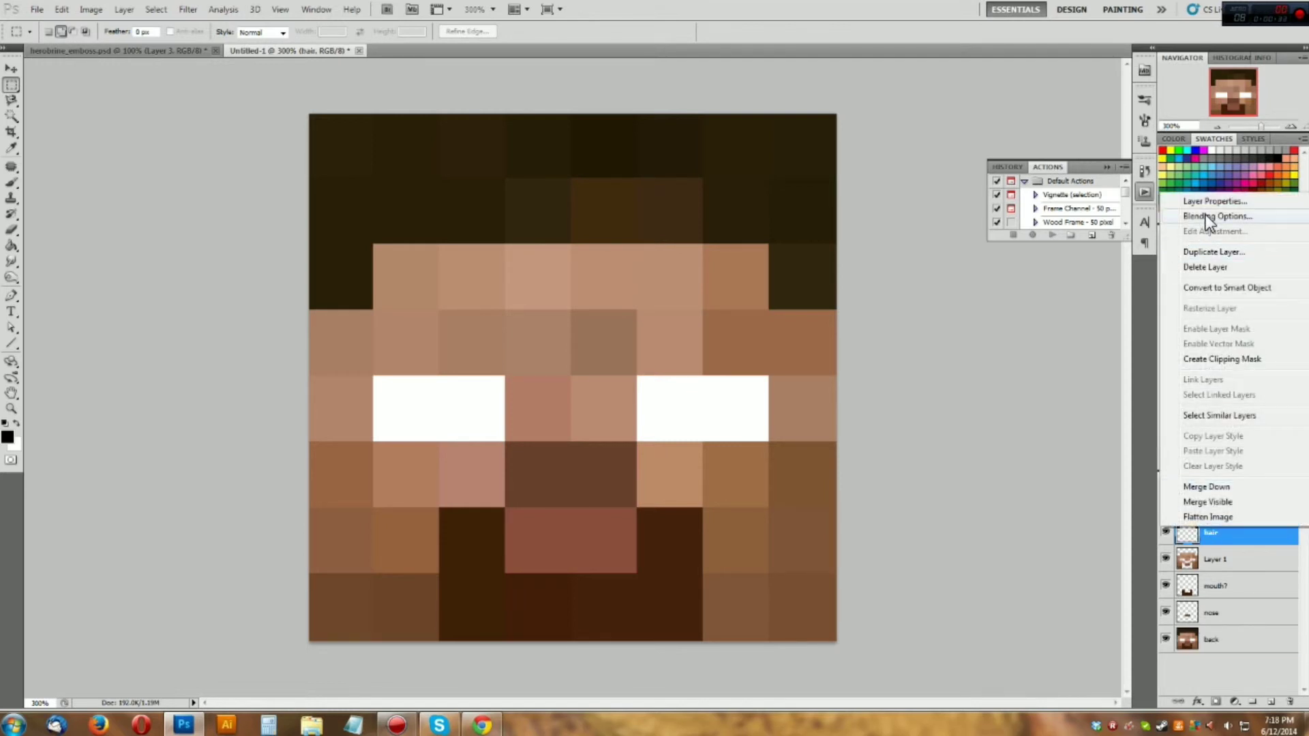
pyautogui.click(1093, 523)
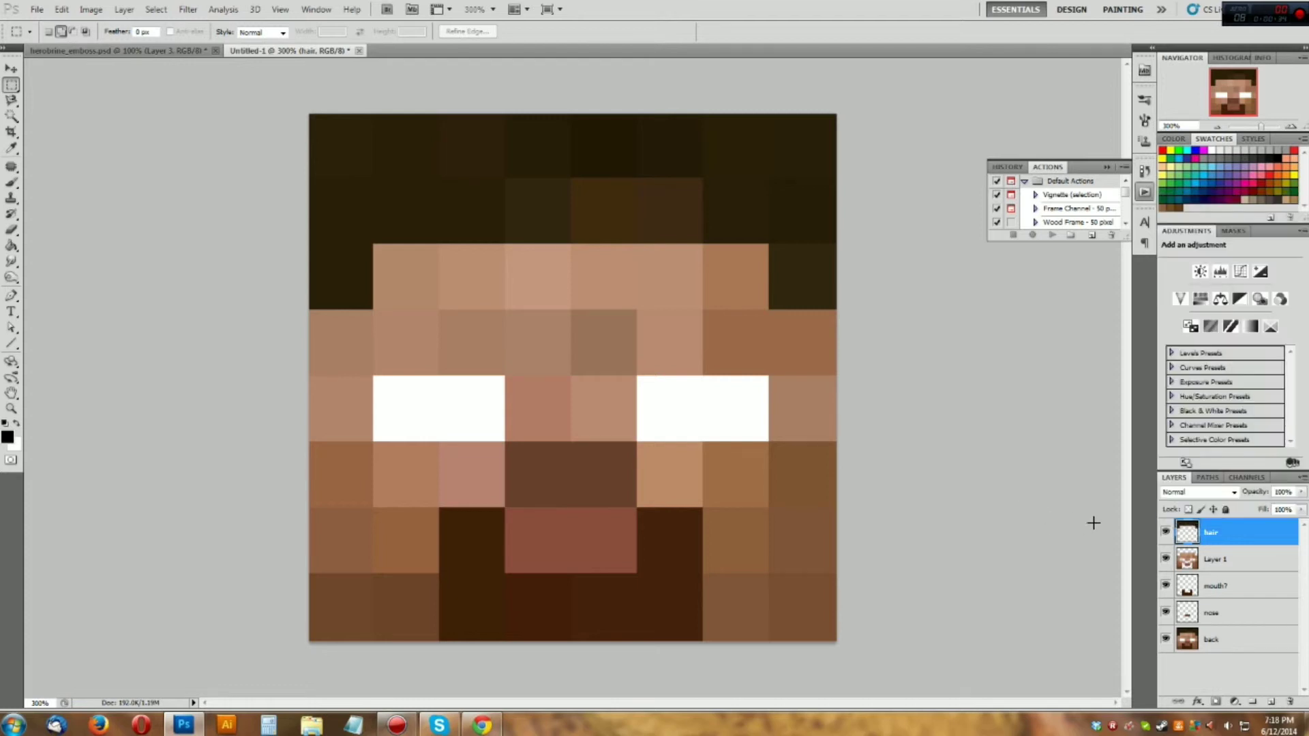
pyautogui.rightClick(1201, 540)
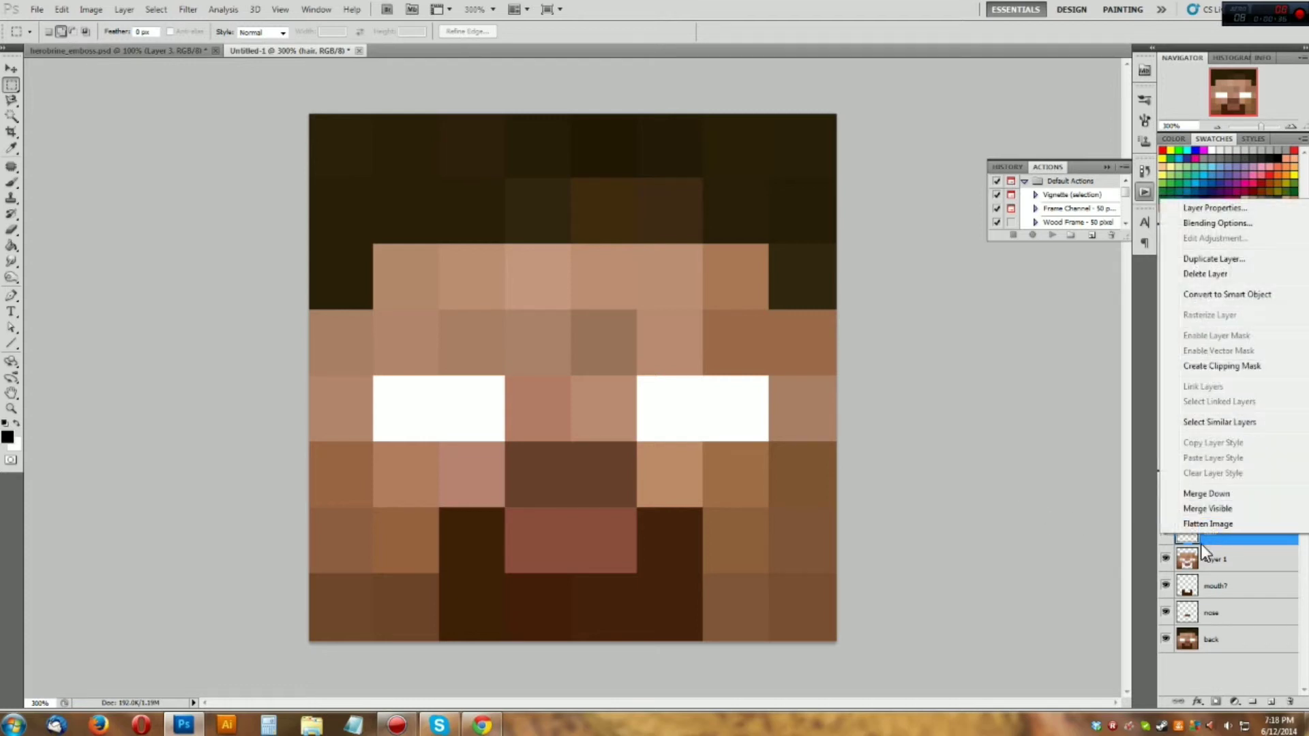
pyautogui.click(1195, 225)
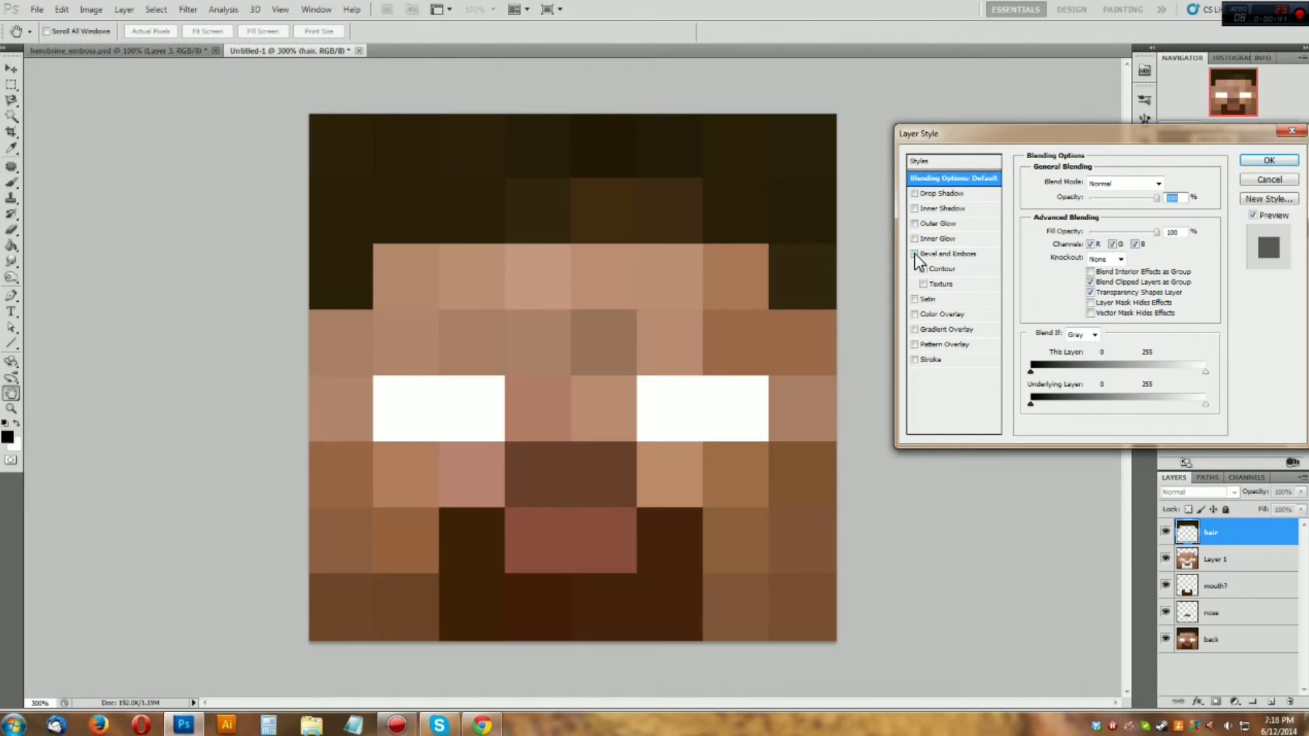
pyautogui.click(914, 193)
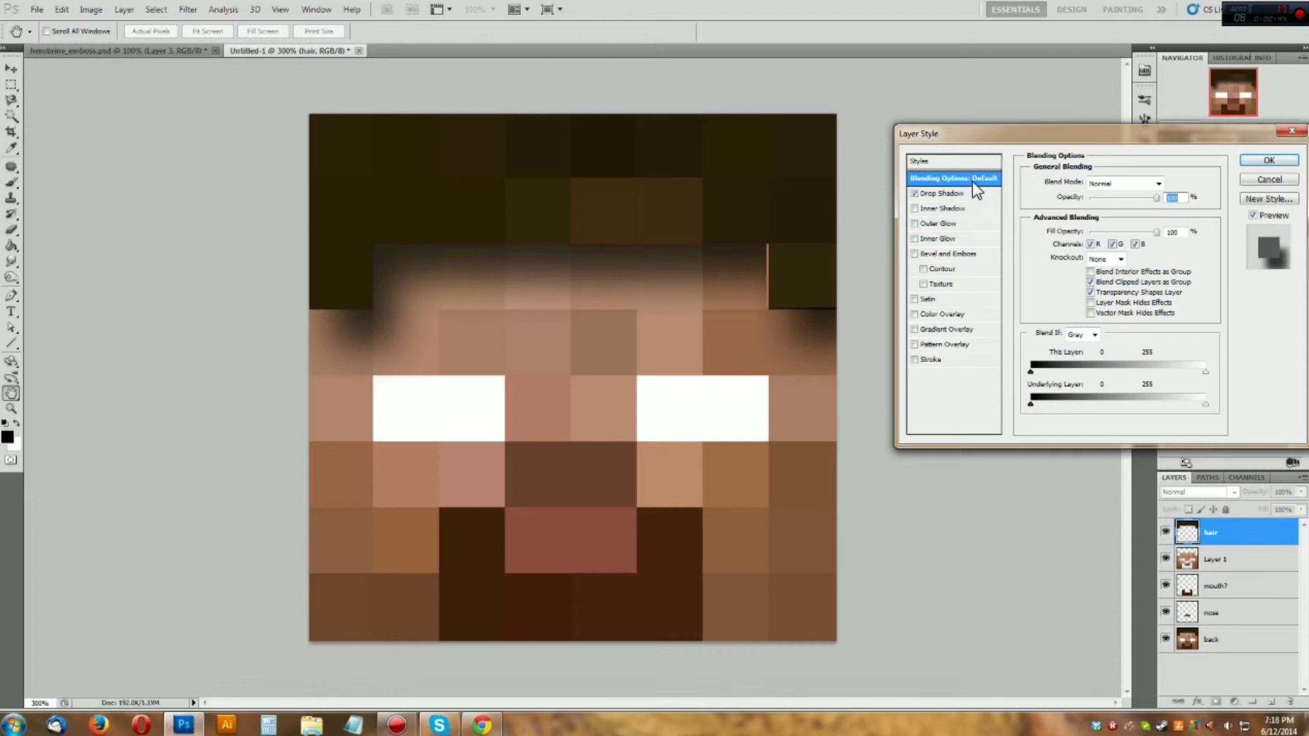
pyautogui.click(914, 193)
pyautogui.click(914, 193)
pyautogui.click(912, 193)
pyautogui.click(912, 193)
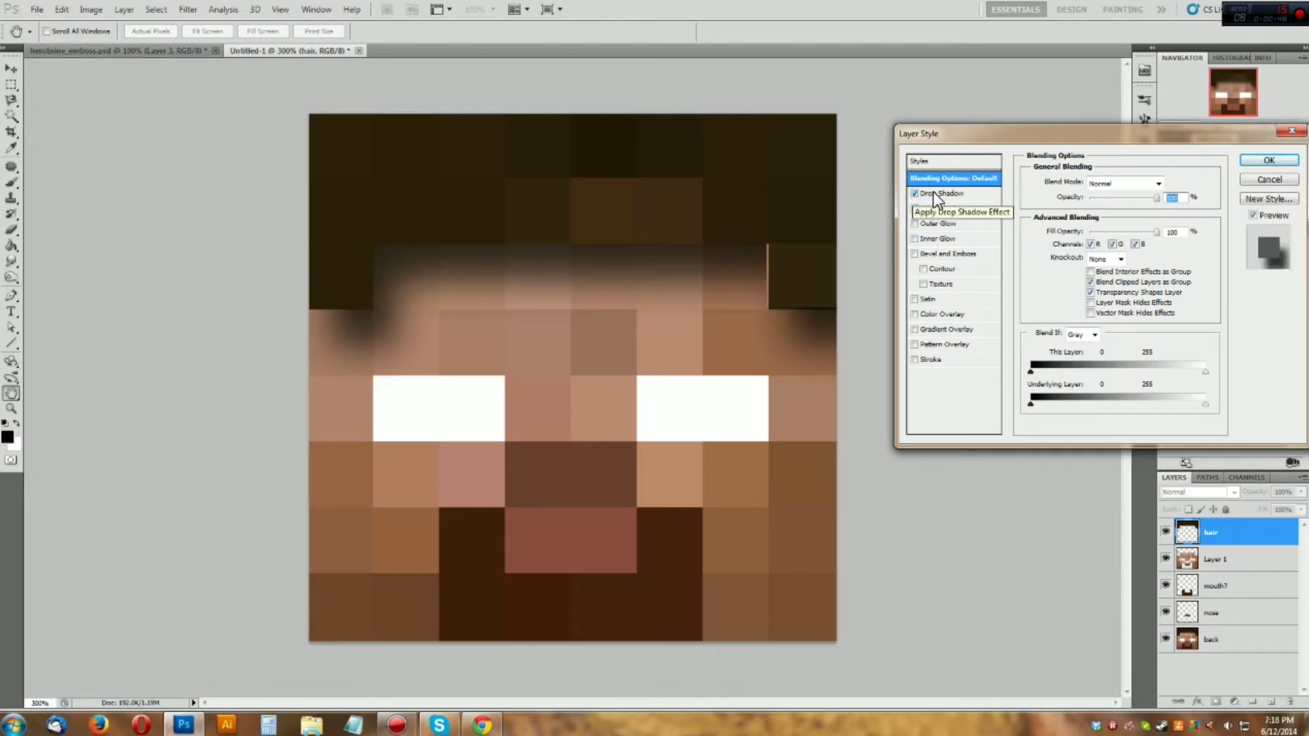
# - Set the hair's drop shadow angle to 96° so the shadow falls downward onto the forehead
pyautogui.click(938, 194)
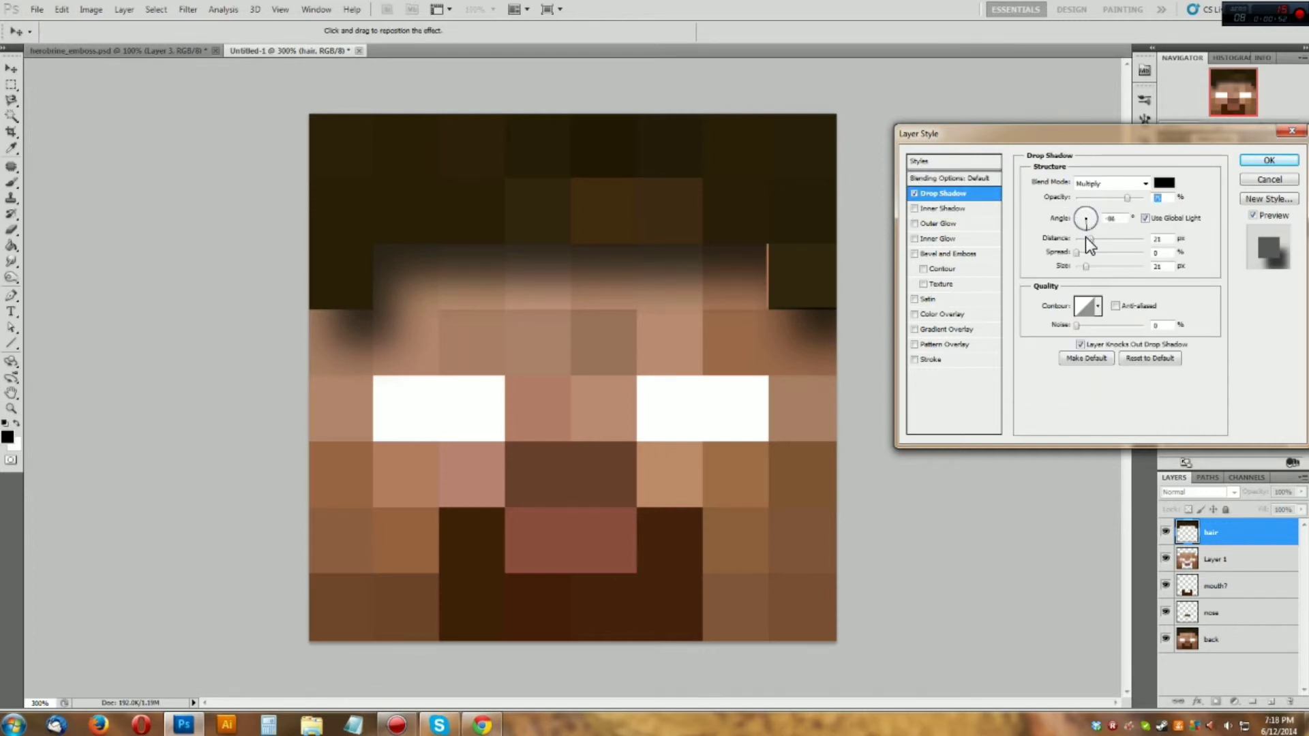
pyautogui.moveTo(1083, 238); pyautogui.dragTo(1086, 239)
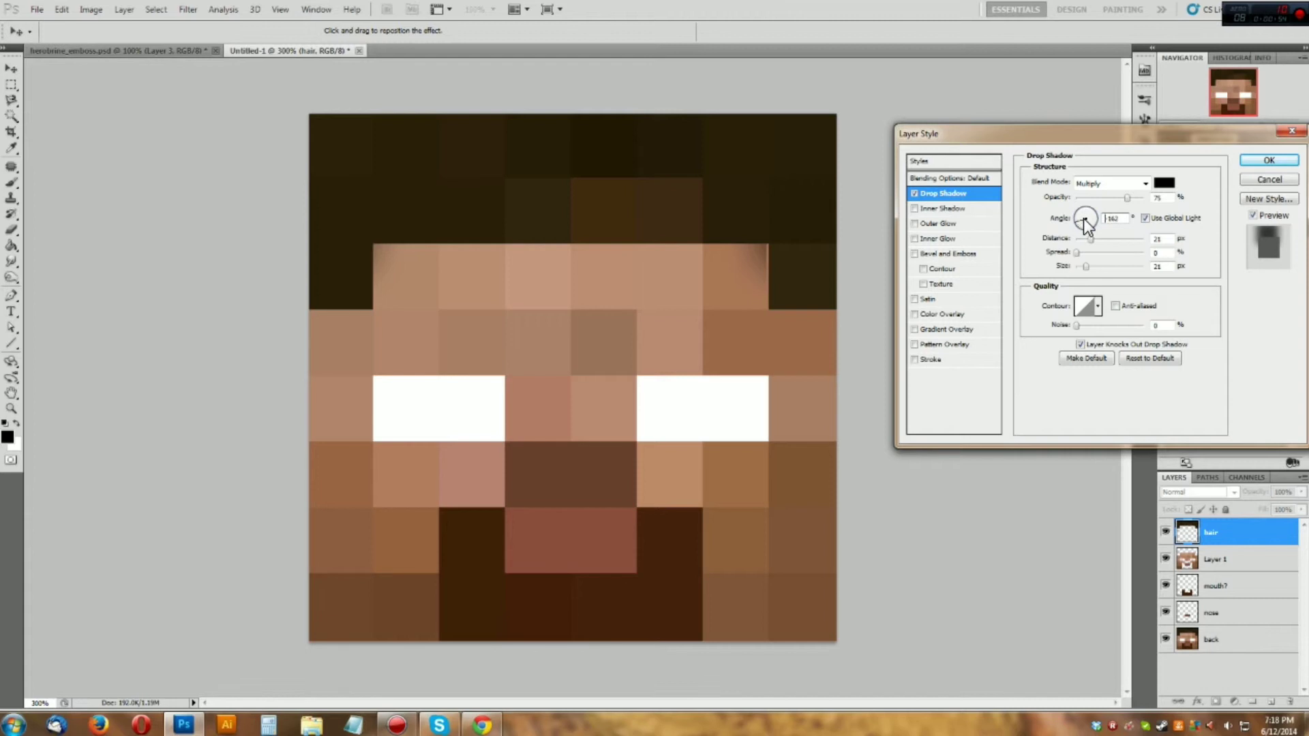
pyautogui.moveTo(1081, 197); pyautogui.dragTo(1085, 213)
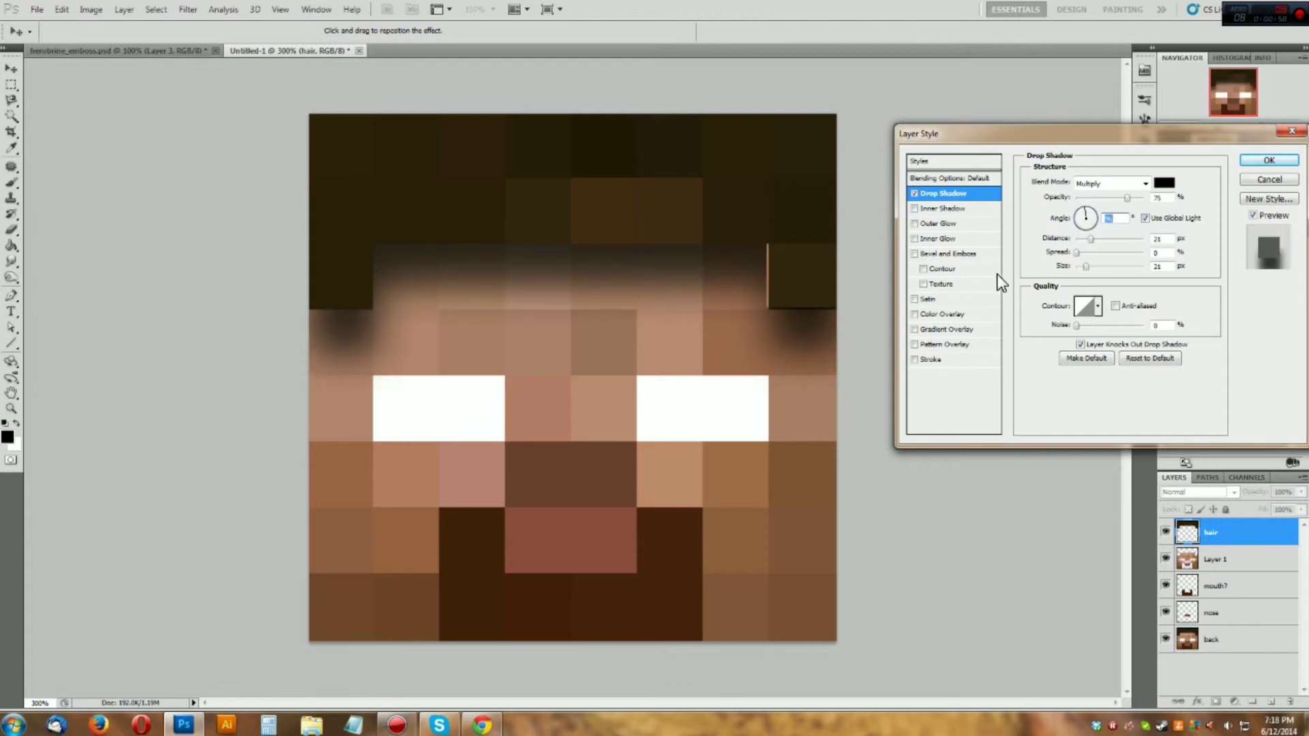
# - Add Bevel and Emboss to the hair layer with a size of 5 px and a depth of 100%
pyautogui.click(914, 254)
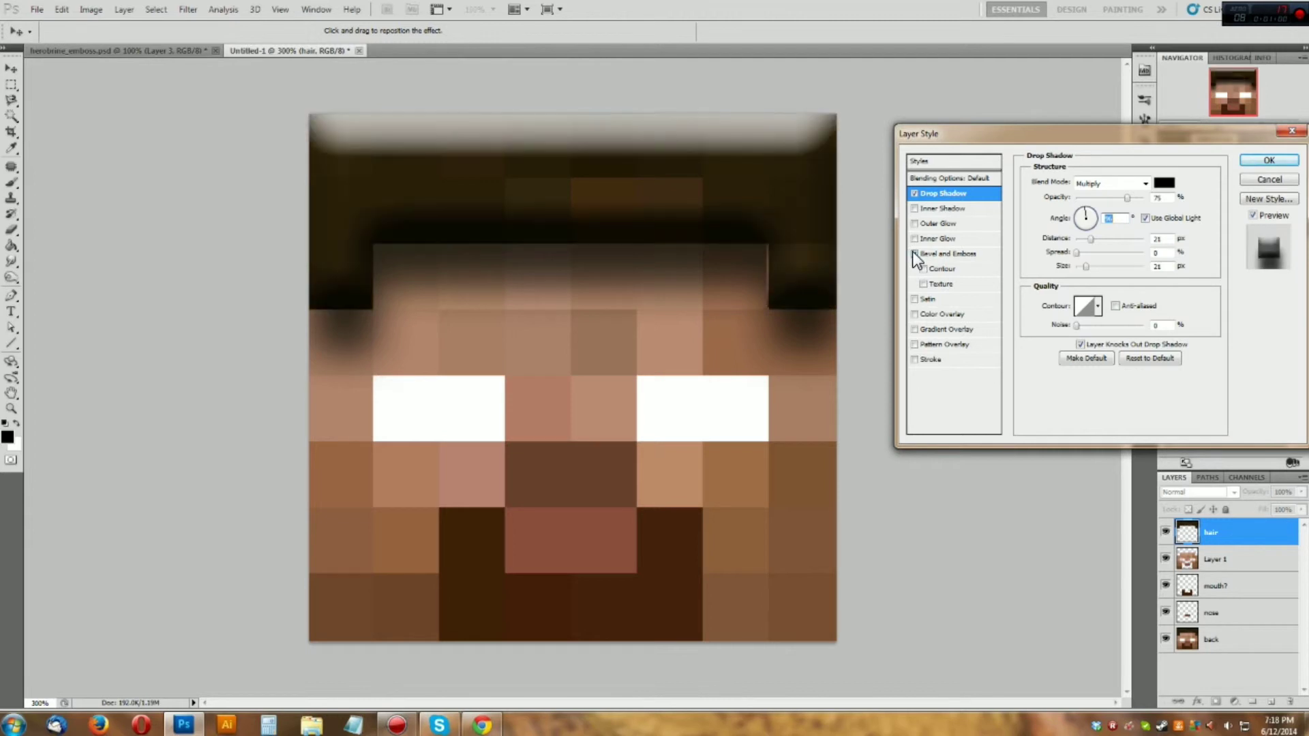
pyautogui.click(916, 257)
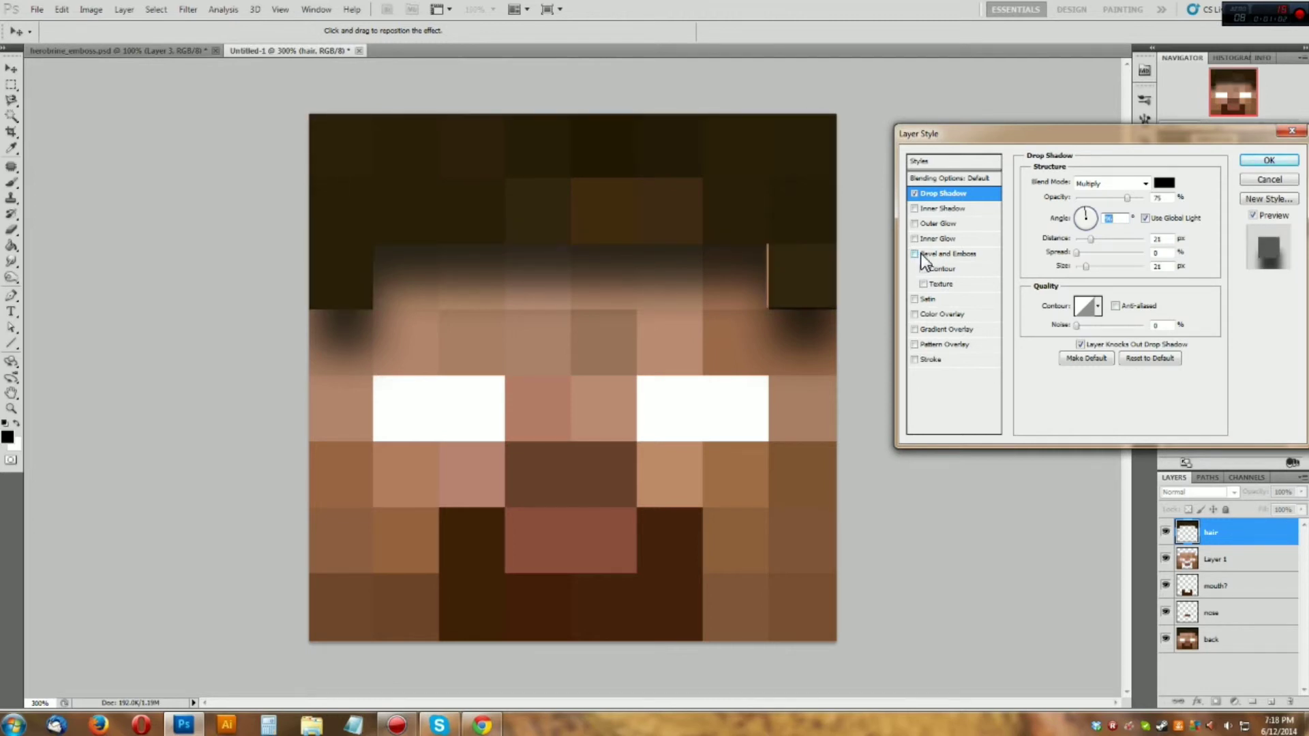
pyautogui.click(938, 258)
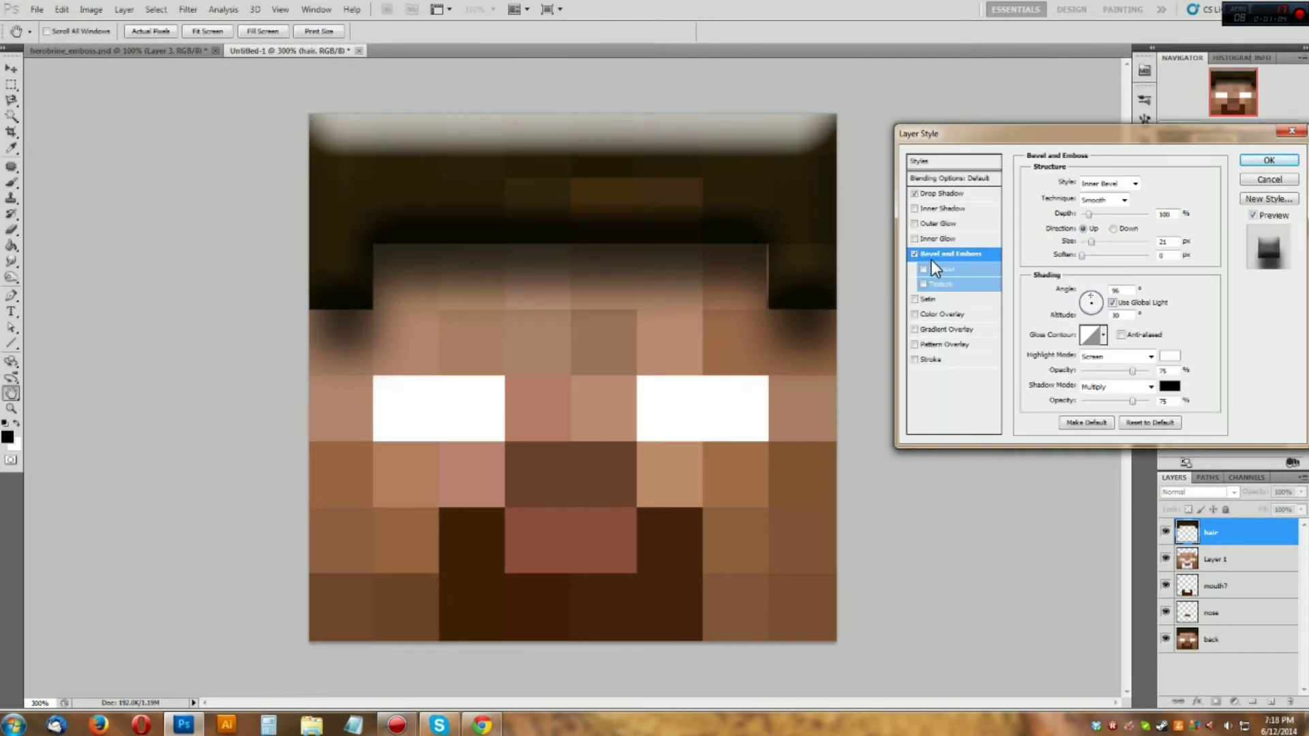
pyautogui.click(914, 253)
pyautogui.click(934, 252)
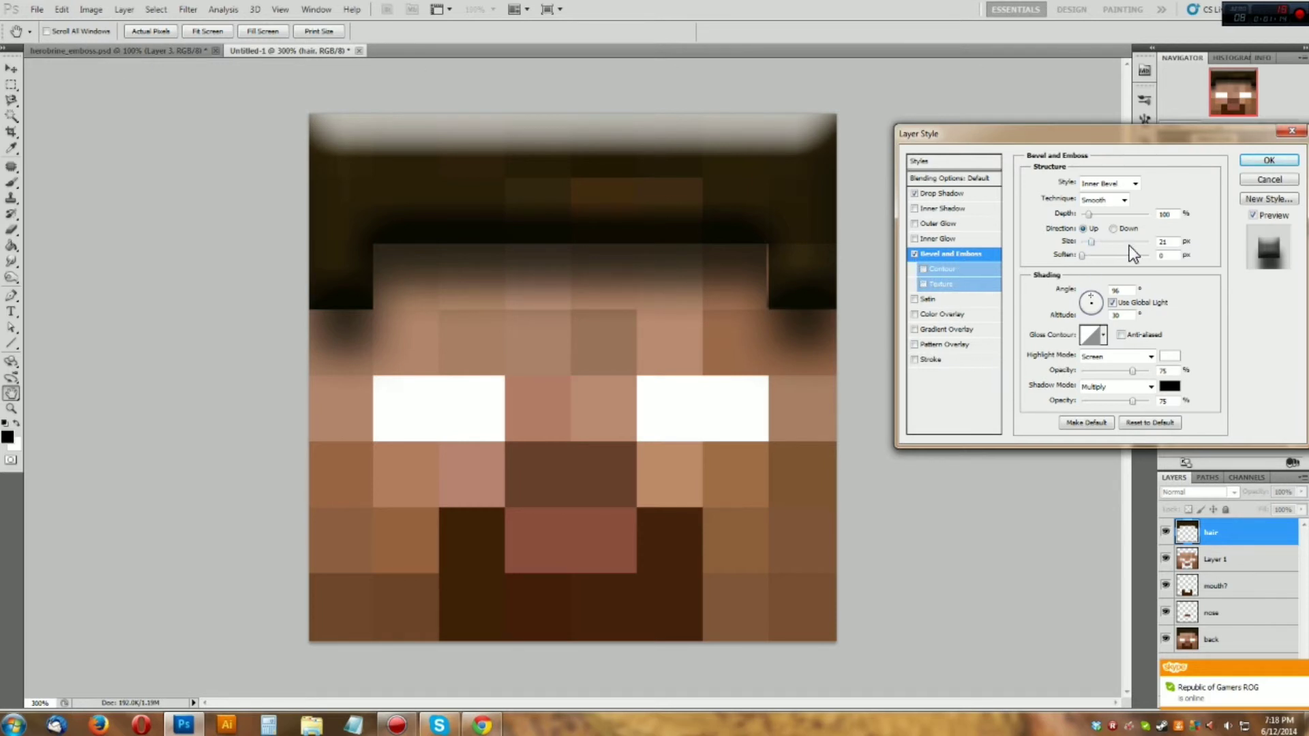
pyautogui.doubleClick(1169, 242)
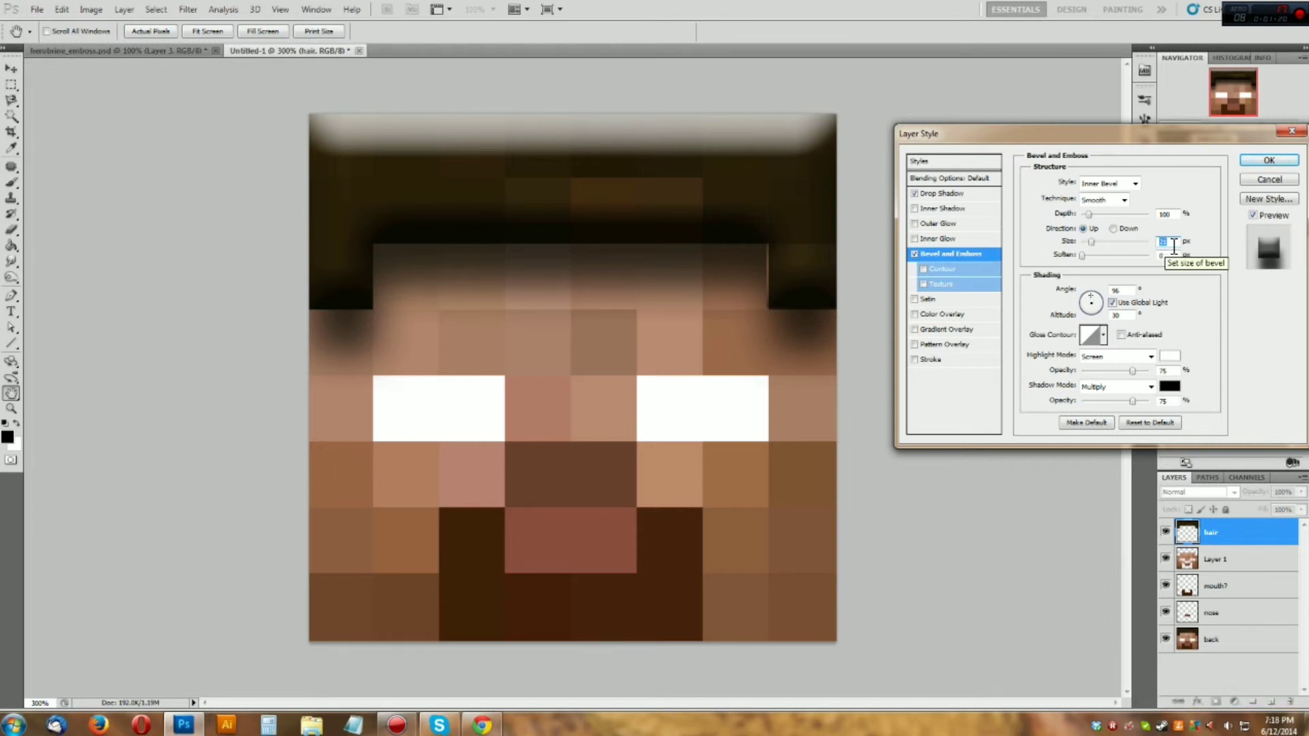
pyautogui.write('5')
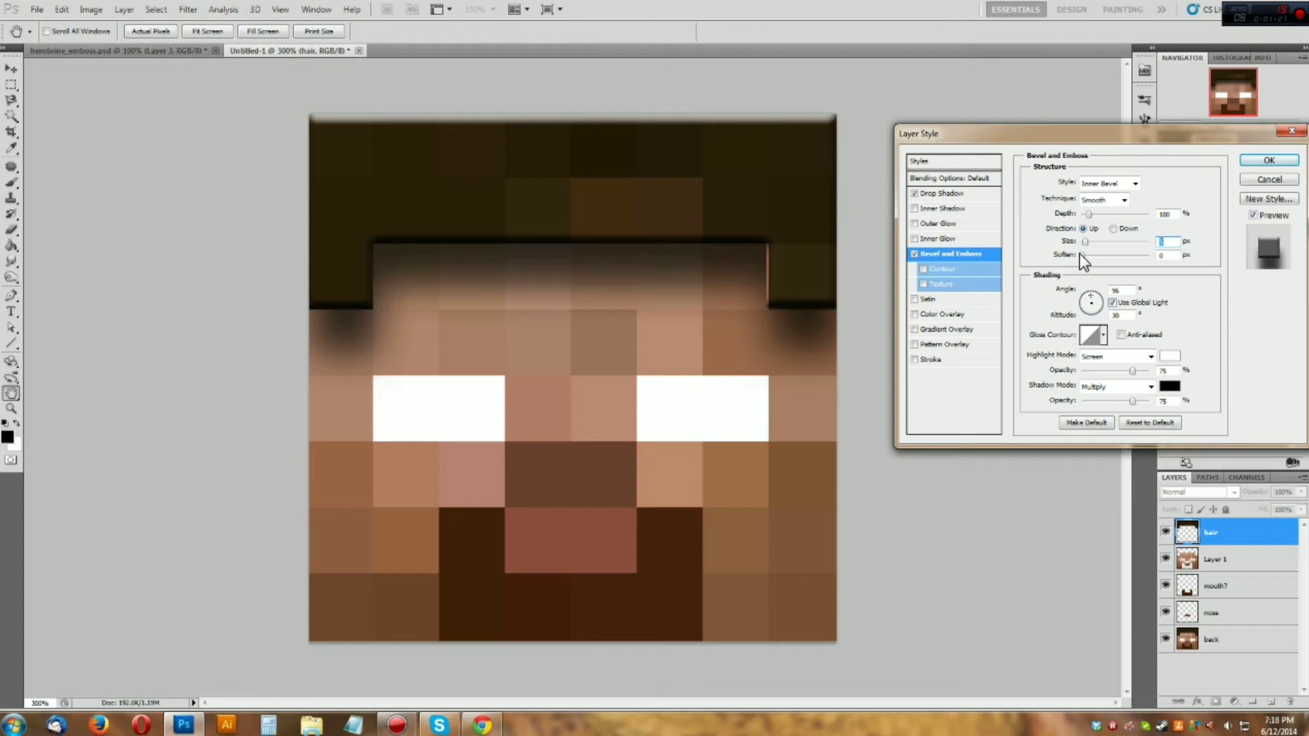
pyautogui.press('Tab')
pyautogui.moveTo(1086, 212); pyautogui.dragTo(1113, 230)
pyautogui.write('100')
# - Try the Contour option on the hair layer's bevel
pyautogui.click(920, 268)
pyautogui.click(920, 269)
pyautogui.click(920, 268)
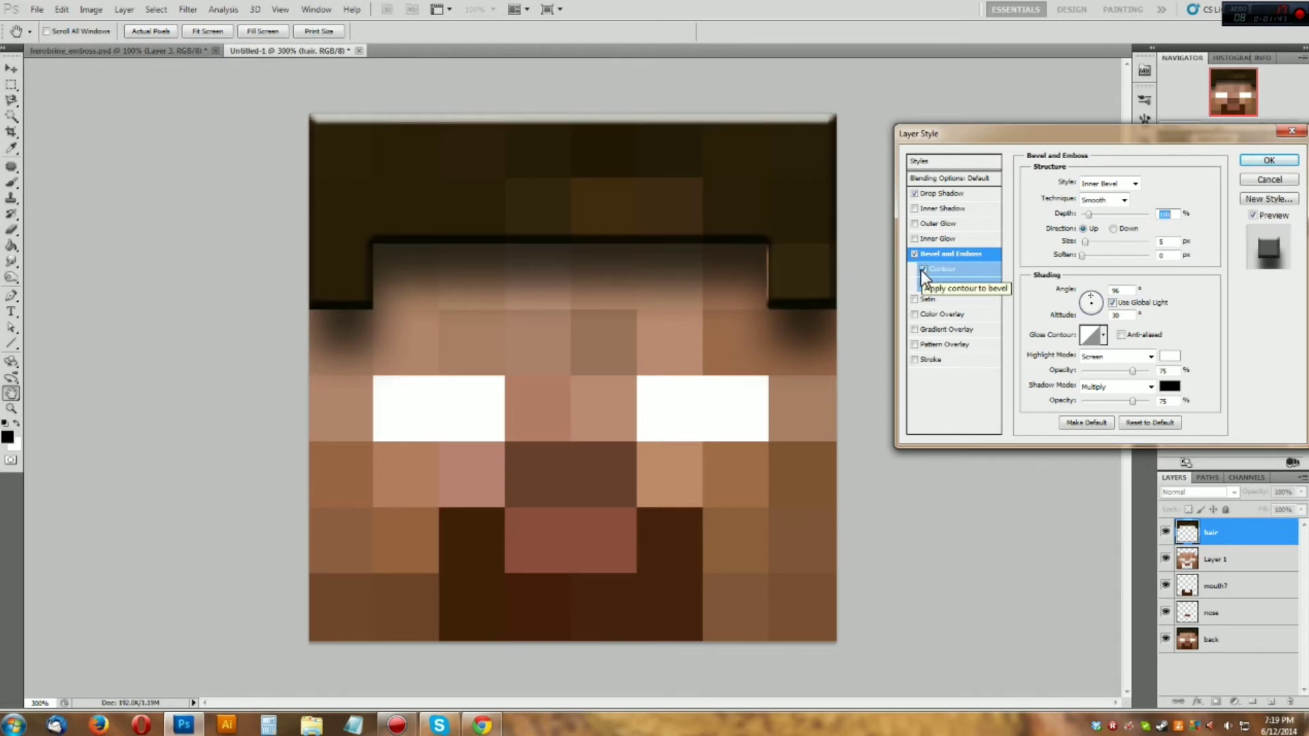
pyautogui.click(920, 270)
# - Replace the Contour option with Texture on the hair layer's bevel and try several rough, grainy patterns for it
pyautogui.click(918, 280)
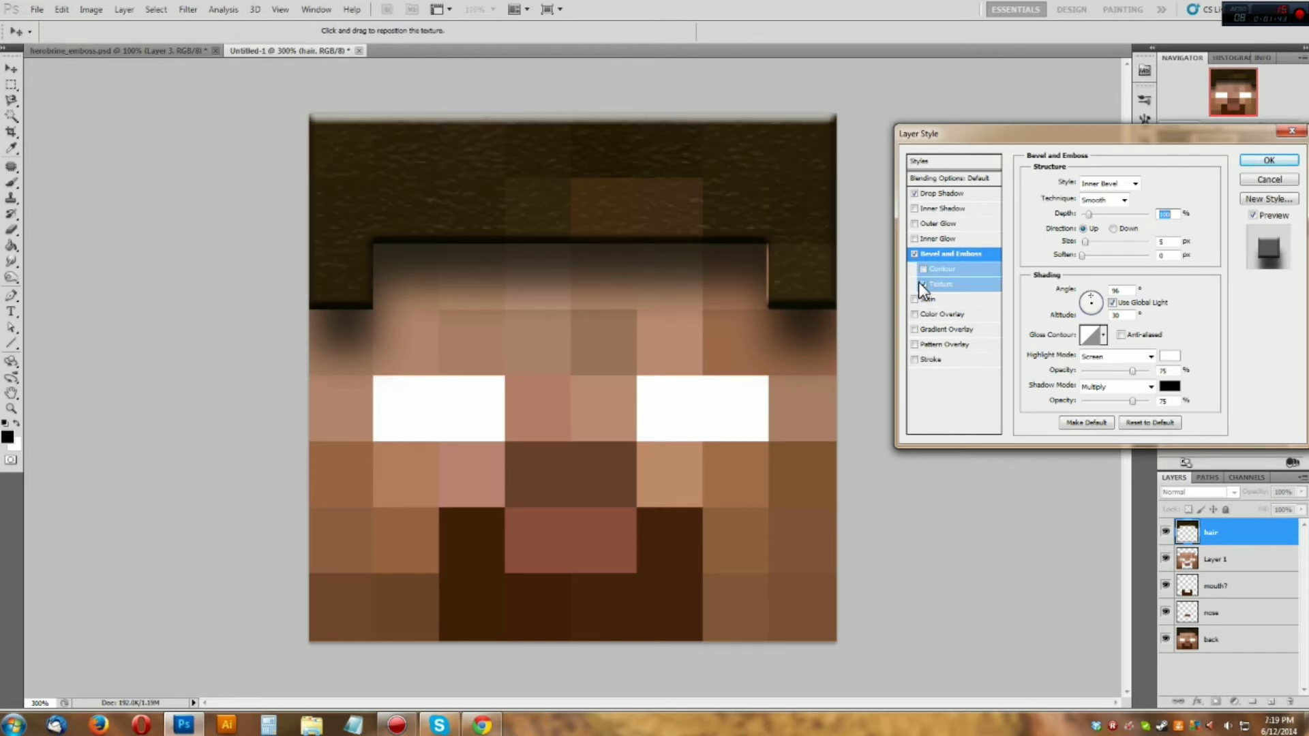
pyautogui.click(935, 283)
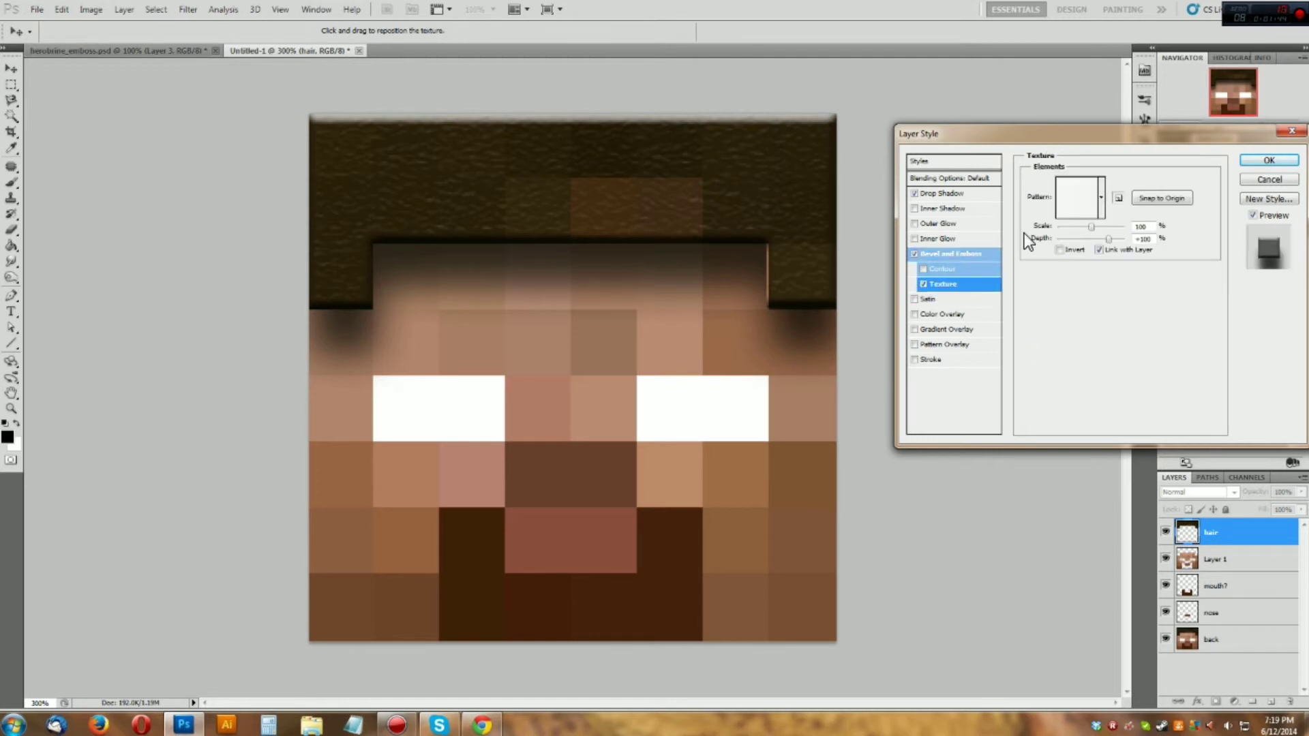
pyautogui.click(1073, 207)
pyautogui.moveTo(1143, 252); pyautogui.dragTo(1139, 296)
pyautogui.click(1079, 286)
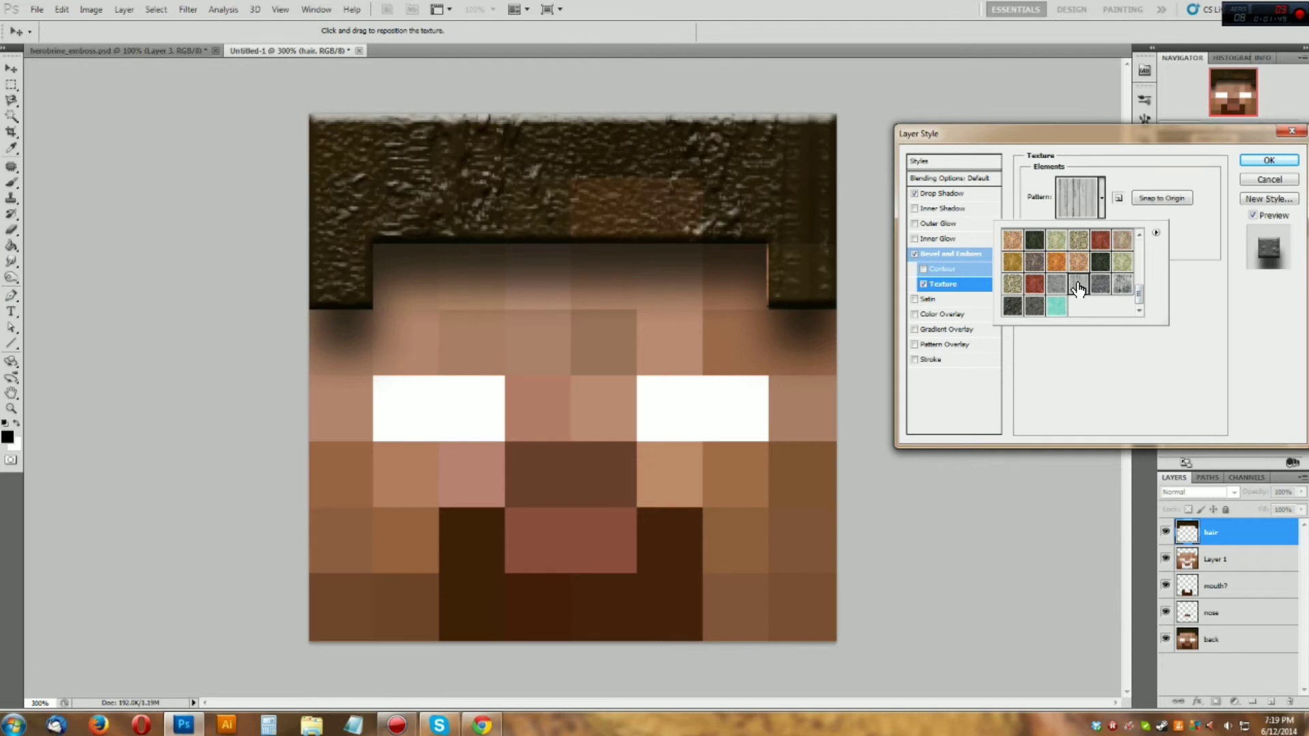
pyautogui.click(1034, 263)
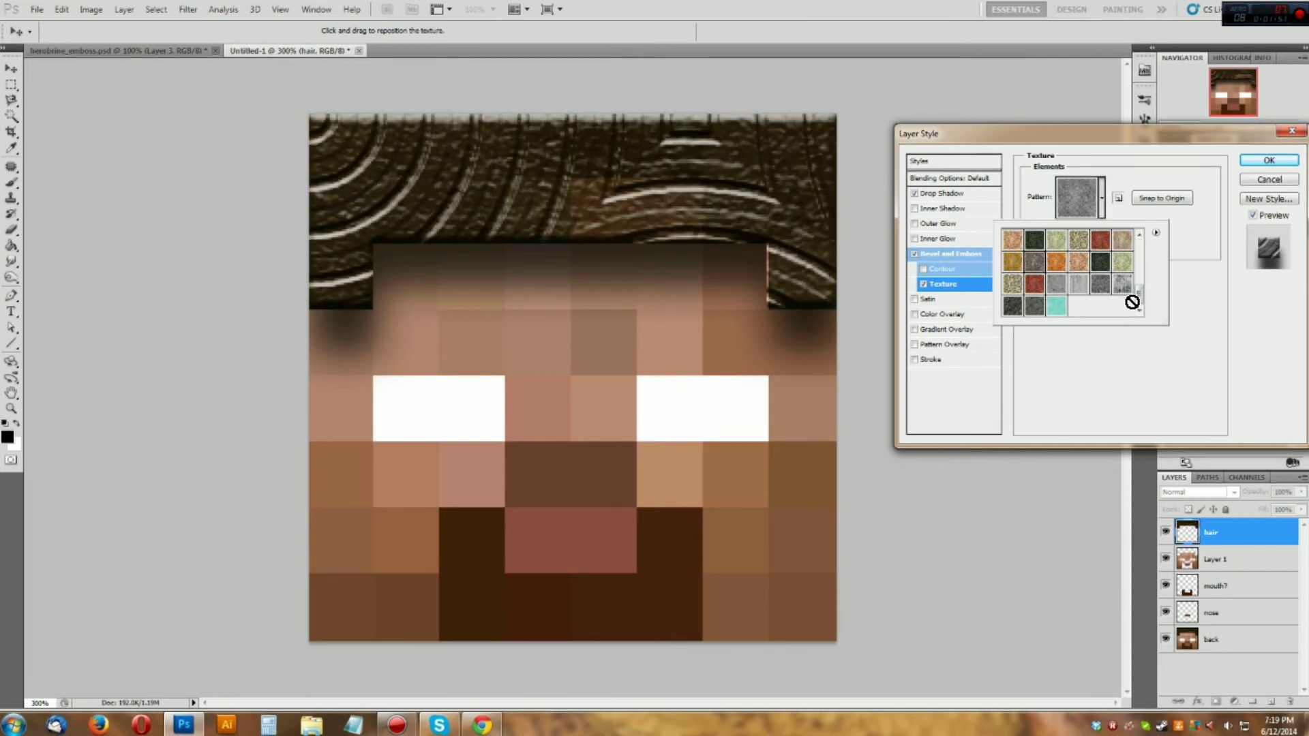
# - Try the pale, paper-like patterns for the hair layer's bevel texture
pyautogui.moveTo(1135, 291); pyautogui.dragTo(1133, 261)
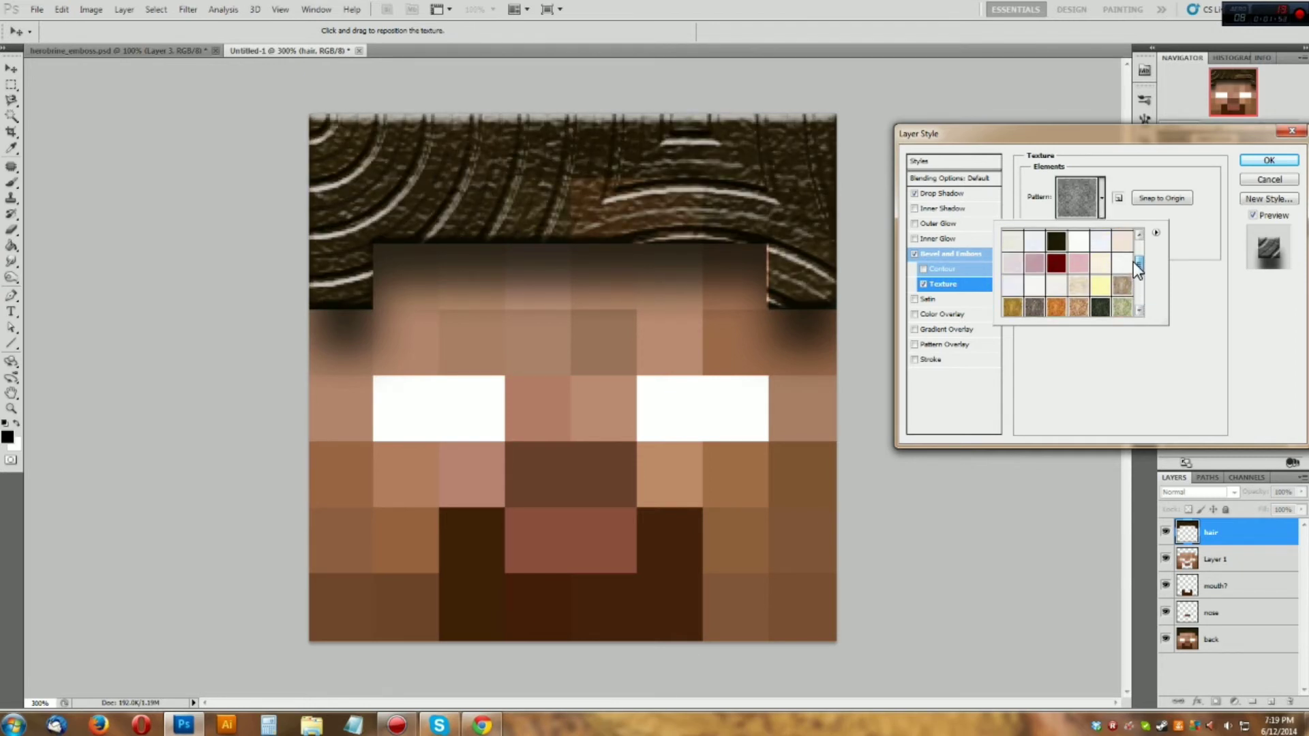
pyautogui.click(1104, 292)
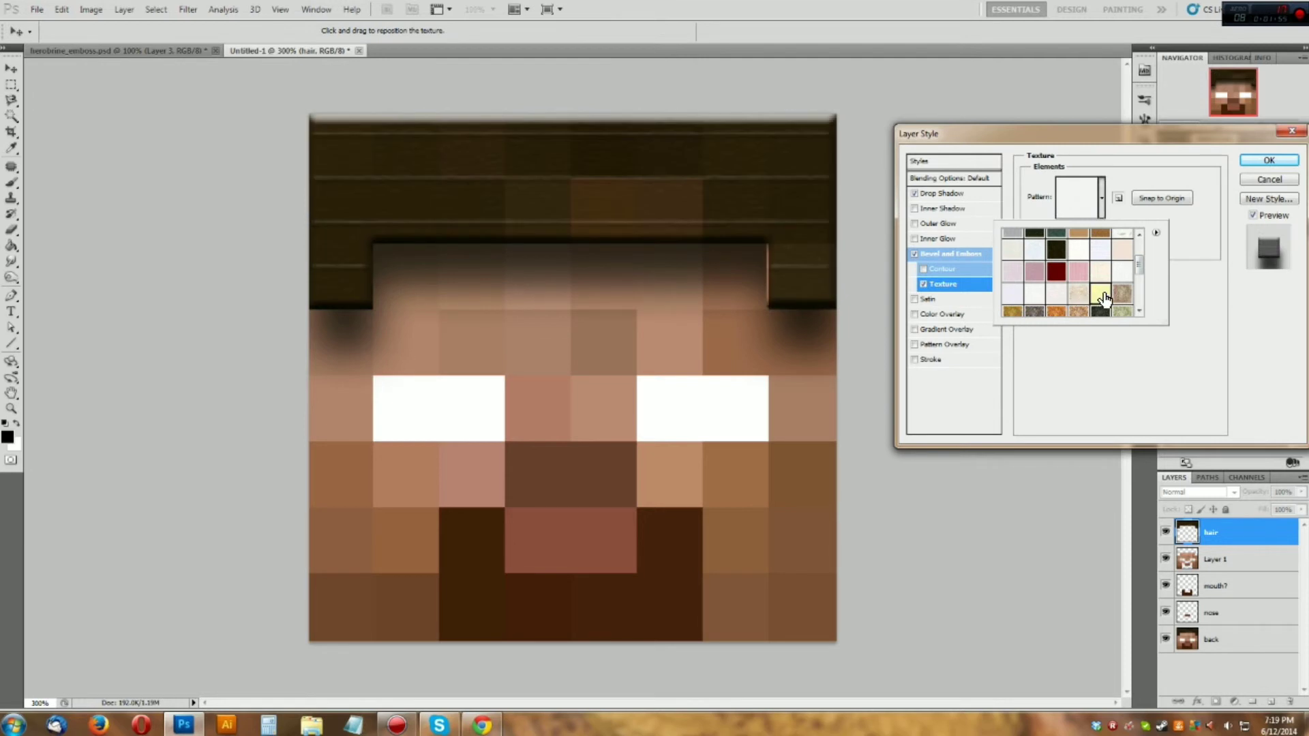
pyautogui.click(1078, 294)
pyautogui.click(1056, 295)
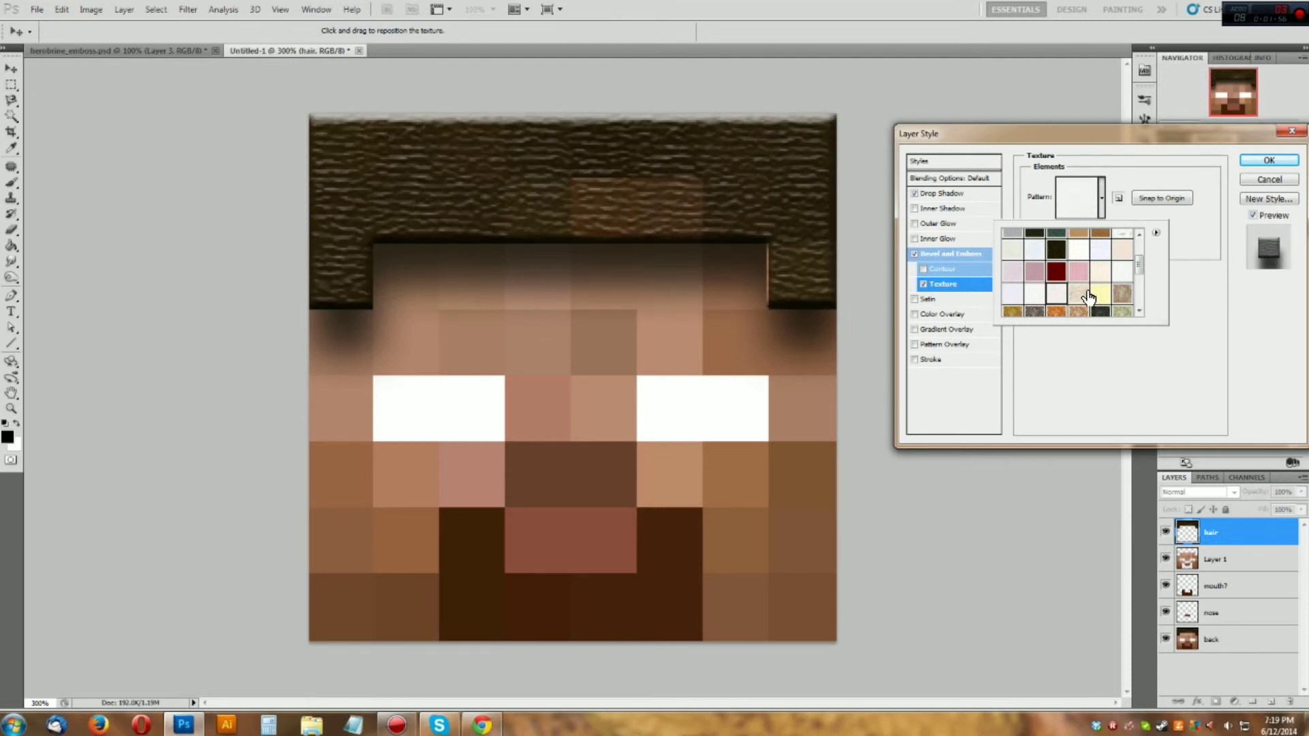
# - Choose a grey pattern with curved wood-grain rings for the hair layer's bevel texture
pyautogui.moveTo(1137, 268)
pyautogui.mouseDown()
pyautogui.moveTo(1137, 299)
pyautogui.moveTo(1137, 278)
pyautogui.mouseUp()
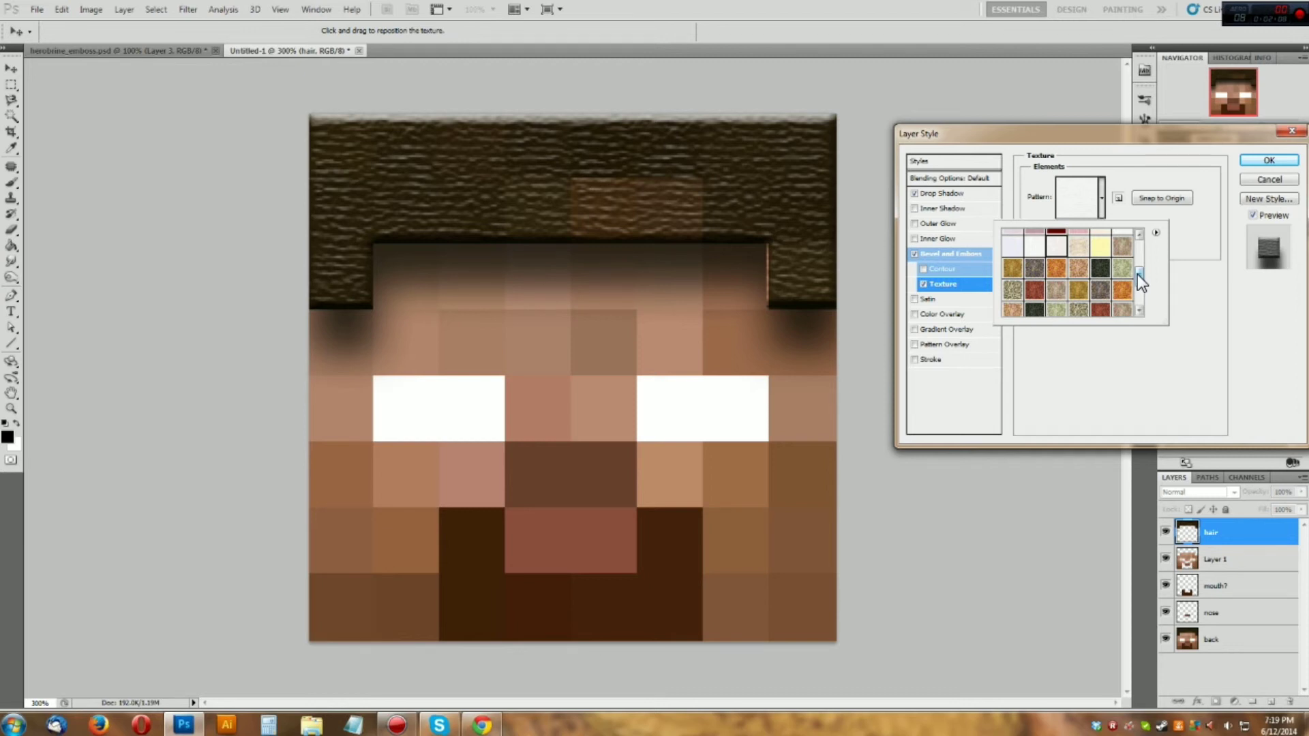
pyautogui.click(1096, 267)
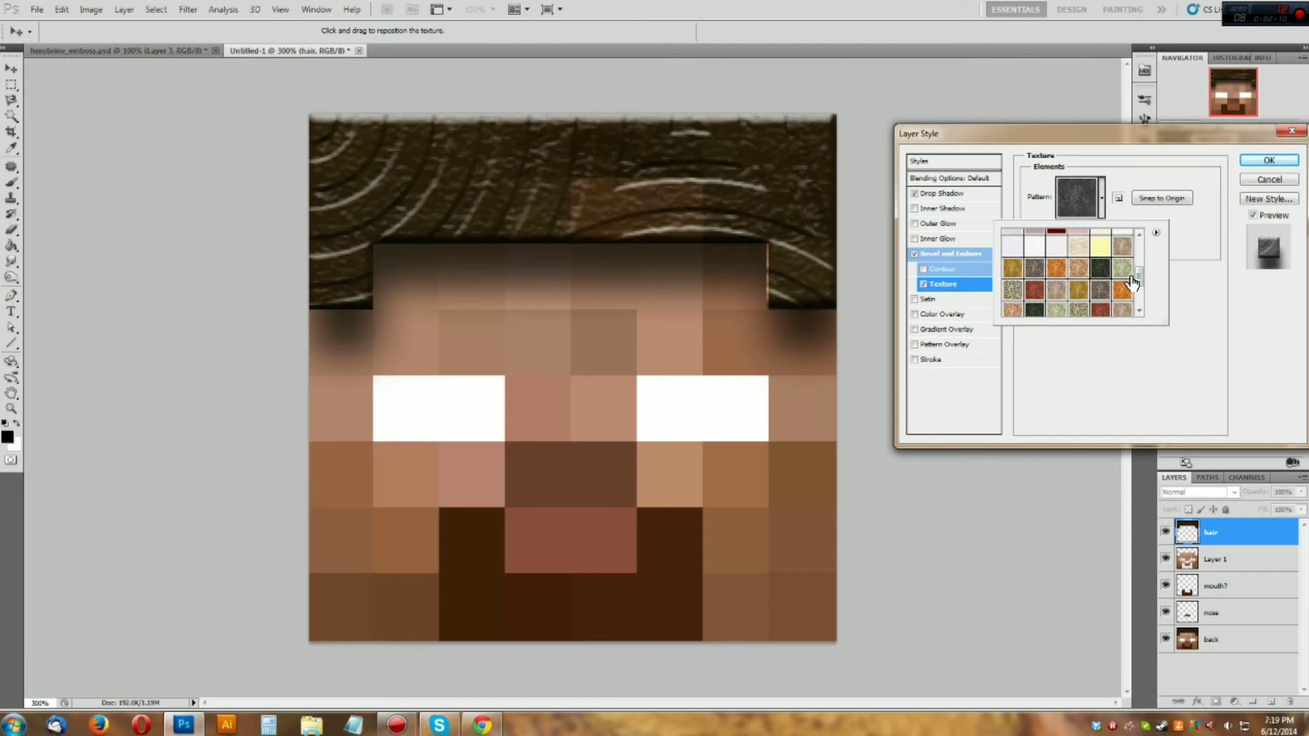
pyautogui.moveTo(1141, 279)
pyautogui.mouseDown()
pyautogui.moveTo(1141, 315)
pyautogui.moveTo(1135, 286)
pyautogui.mouseUp()
pyautogui.click(1101, 278)
pyautogui.click(1055, 271)
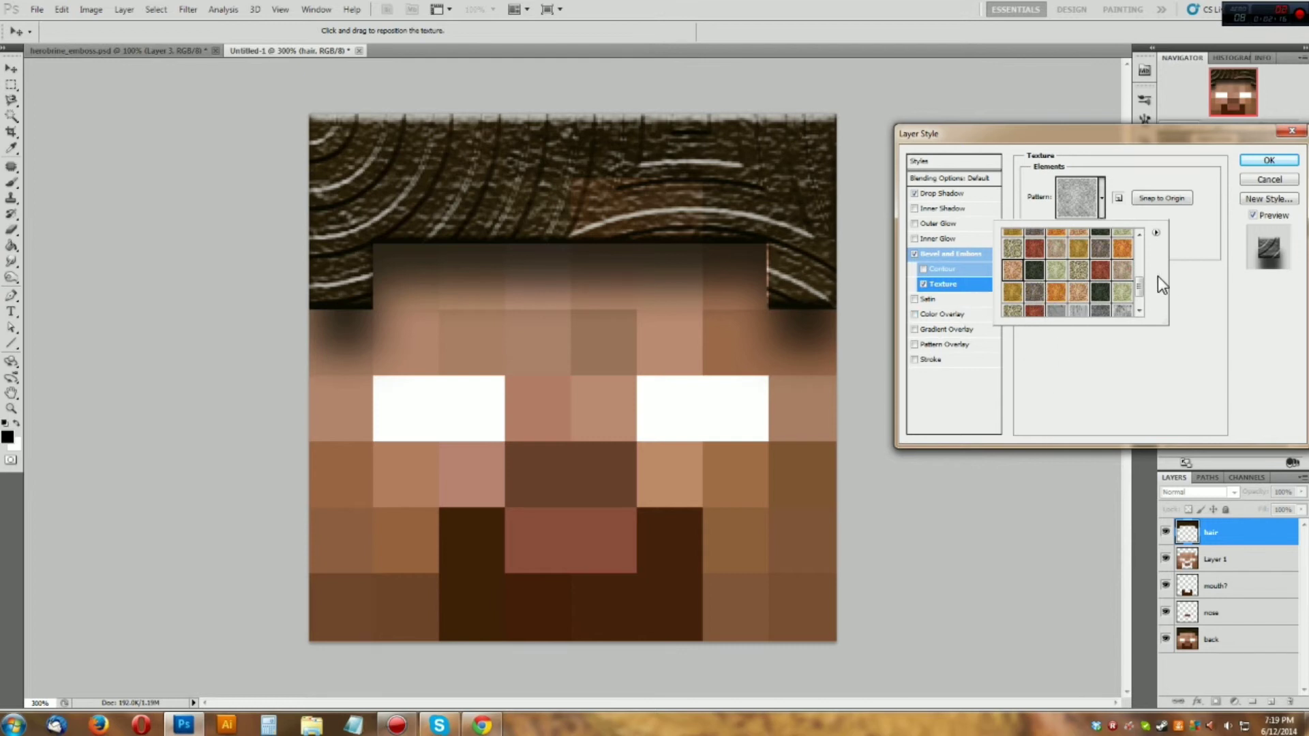
pyautogui.click(1139, 311)
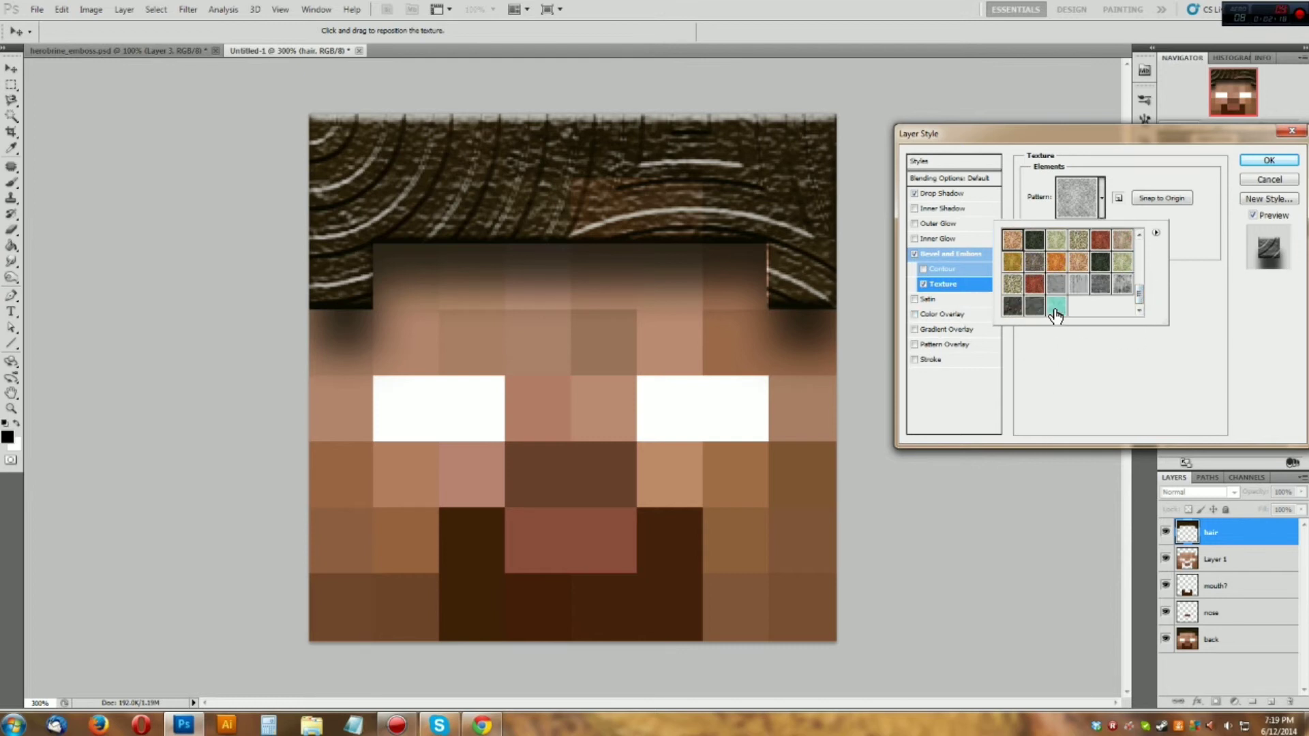
pyautogui.click(1186, 276)
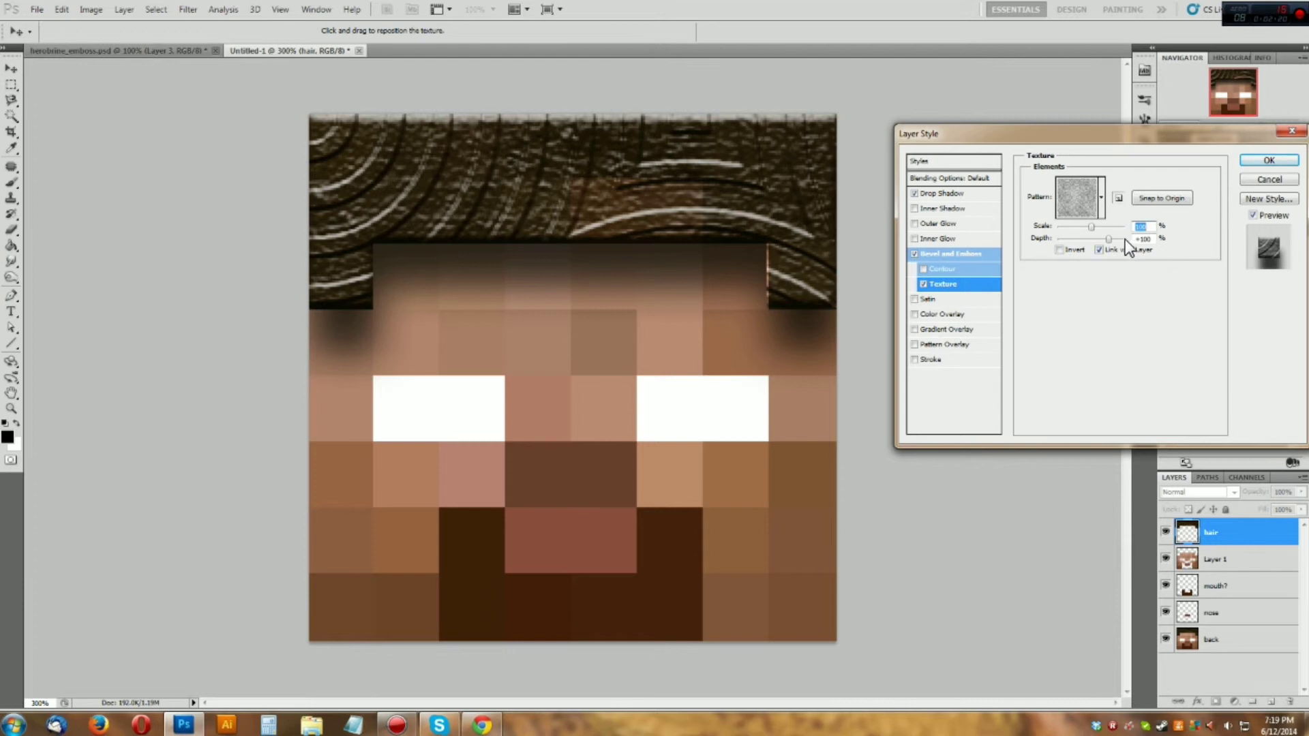
# - Reduce the scale and depth of the hair layer's texture, leaving Invert and Satin off, and apply the layer style
pyautogui.moveTo(1109, 240); pyautogui.dragTo(1081, 225)
pyautogui.click(1057, 248)
pyautogui.click(1057, 248)
pyautogui.click(914, 301)
pyautogui.click(914, 300)
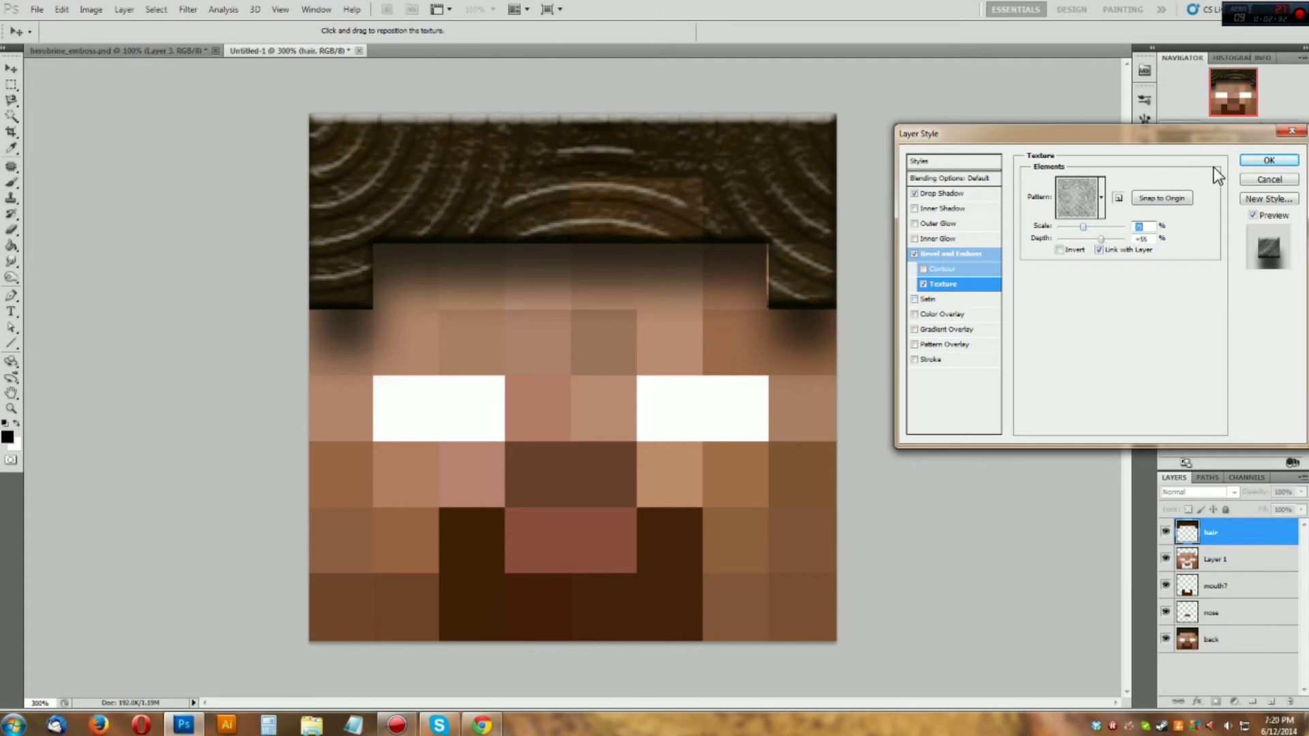
pyautogui.click(1253, 160)
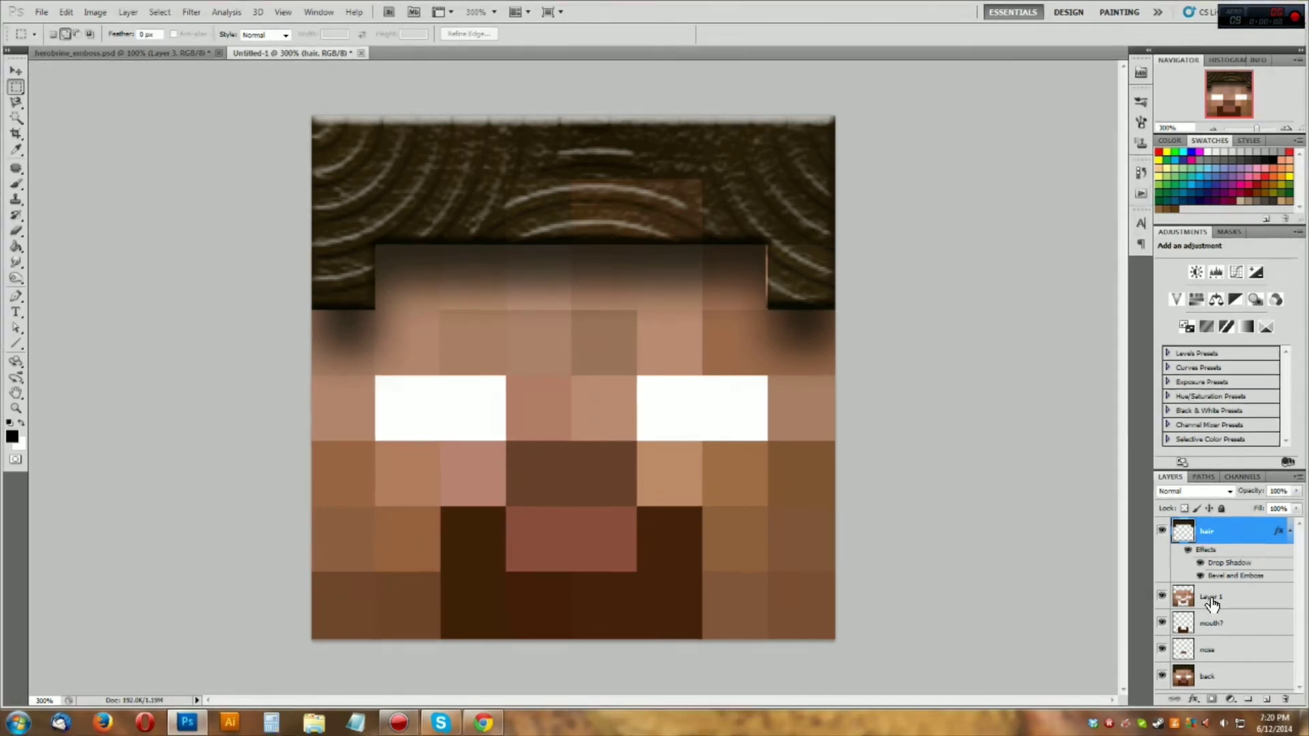
# - Open the blending options of Layer 1, the skin layer, and add Bevel and Emboss with a small size
pyautogui.rightClick(1220, 598)
pyautogui.click(1209, 285)
pyautogui.click(914, 194)
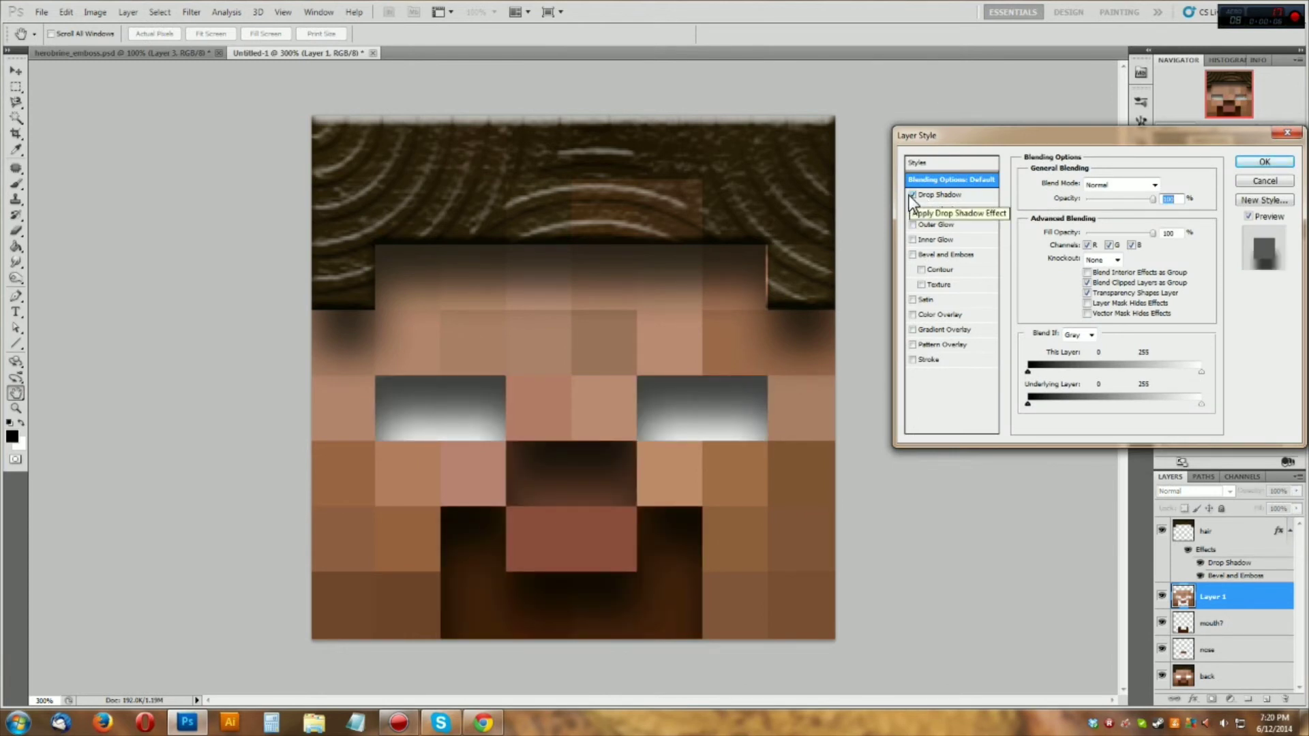
pyautogui.click(912, 195)
pyautogui.click(912, 209)
pyautogui.click(912, 210)
pyautogui.click(931, 255)
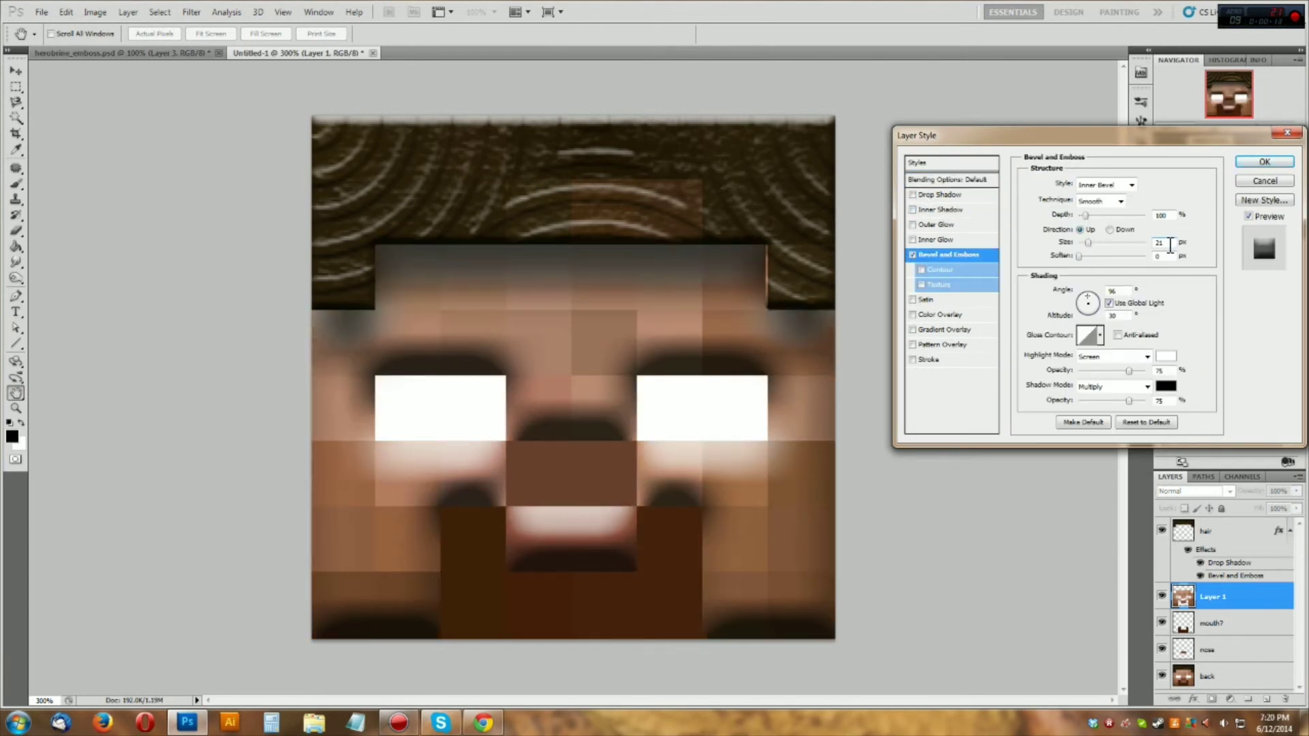
pyautogui.moveTo(1087, 244); pyautogui.dragTo(1082, 244)
# - Add a Drop Shadow with 51% opacity and the light straight above to Layer 1, and apply the style
pyautogui.click(912, 195)
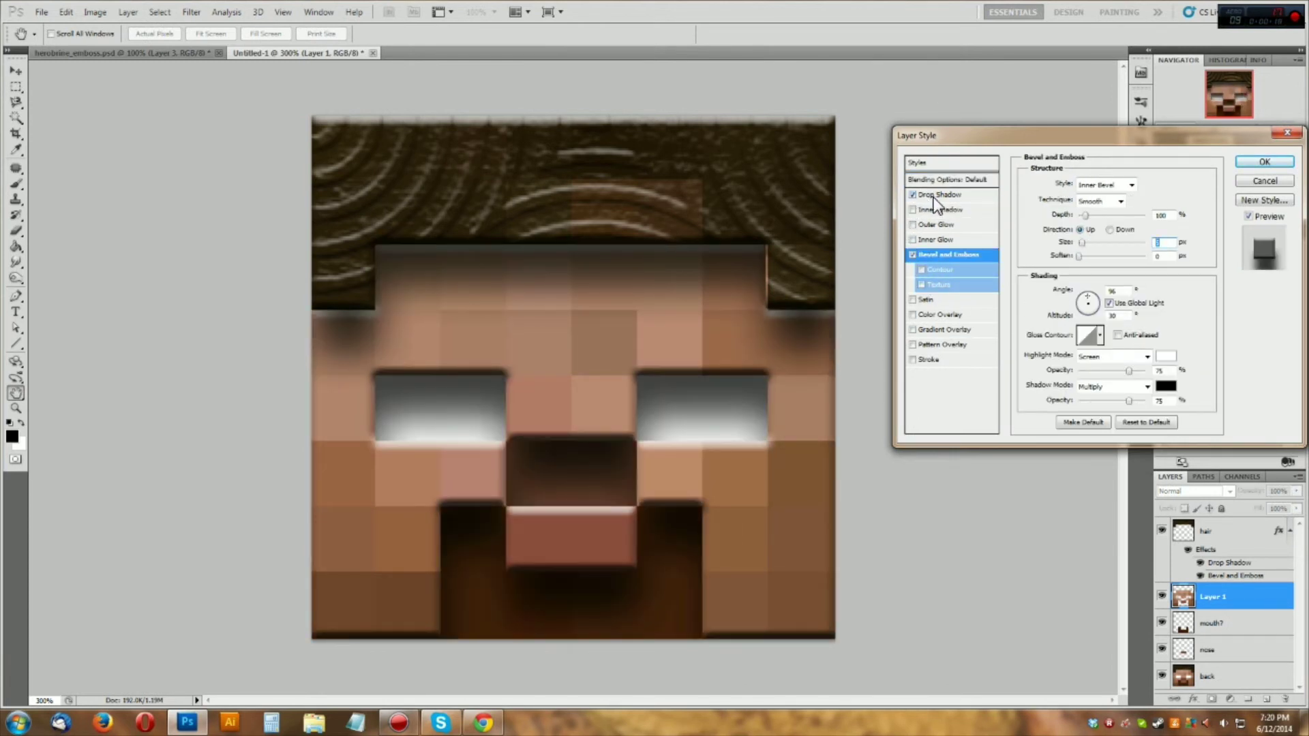
pyautogui.click(941, 195)
pyautogui.moveTo(1081, 219); pyautogui.dragTo(1082, 203)
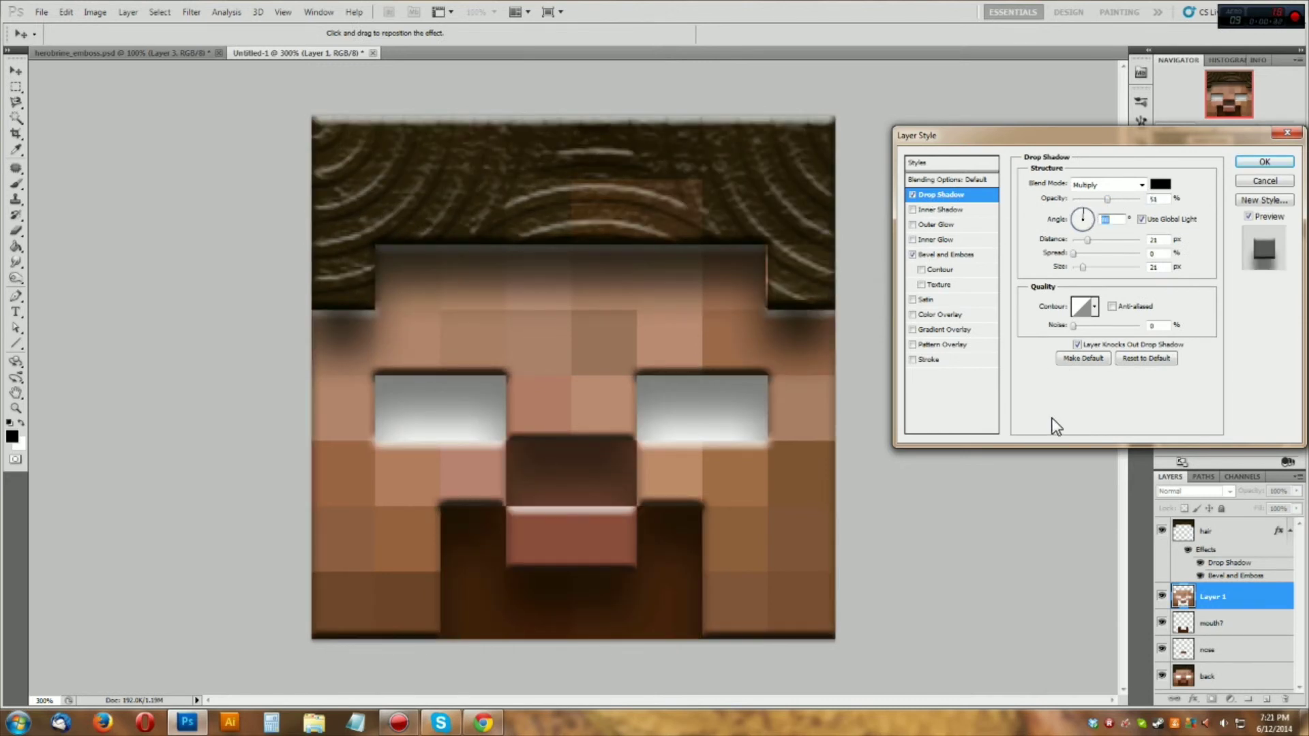
pyautogui.click(1264, 161)
# - Compare the new face with the finished herobrine_emboss.psd and look through the layers of the new document
pyautogui.click(1212, 630)
pyautogui.click(1210, 651)
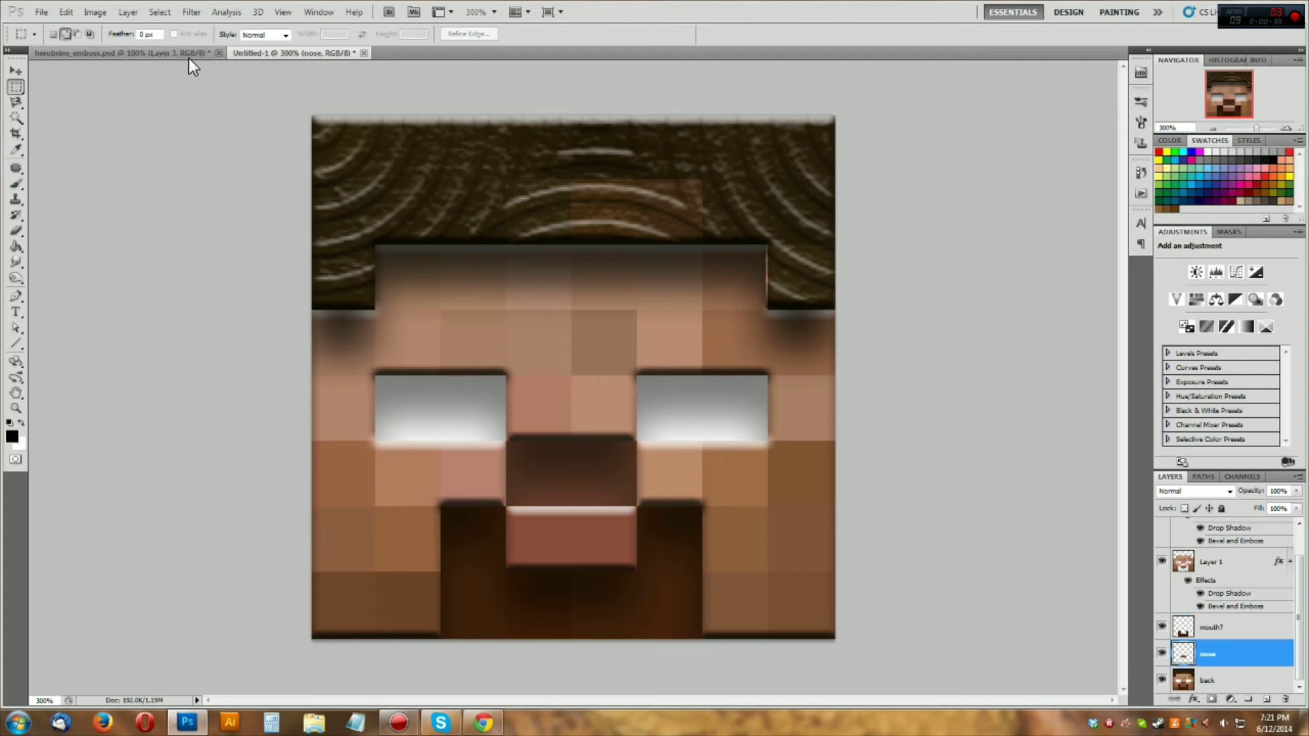
pyautogui.click(185, 55)
pyautogui.click(261, 53)
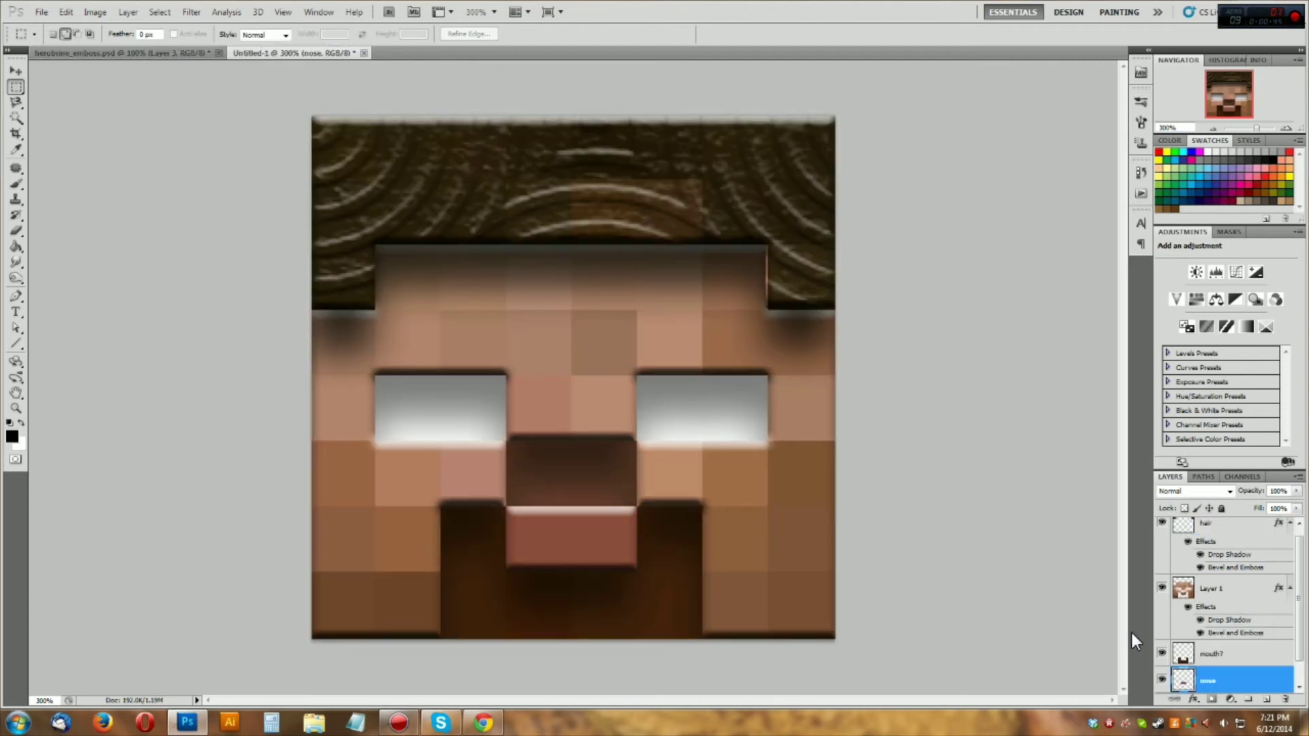
pyautogui.scroll(1, 1173, 591)
pyautogui.rightClick(1181, 542)
pyautogui.click(1087, 569)
pyautogui.scroll(-1, 1172, 568)
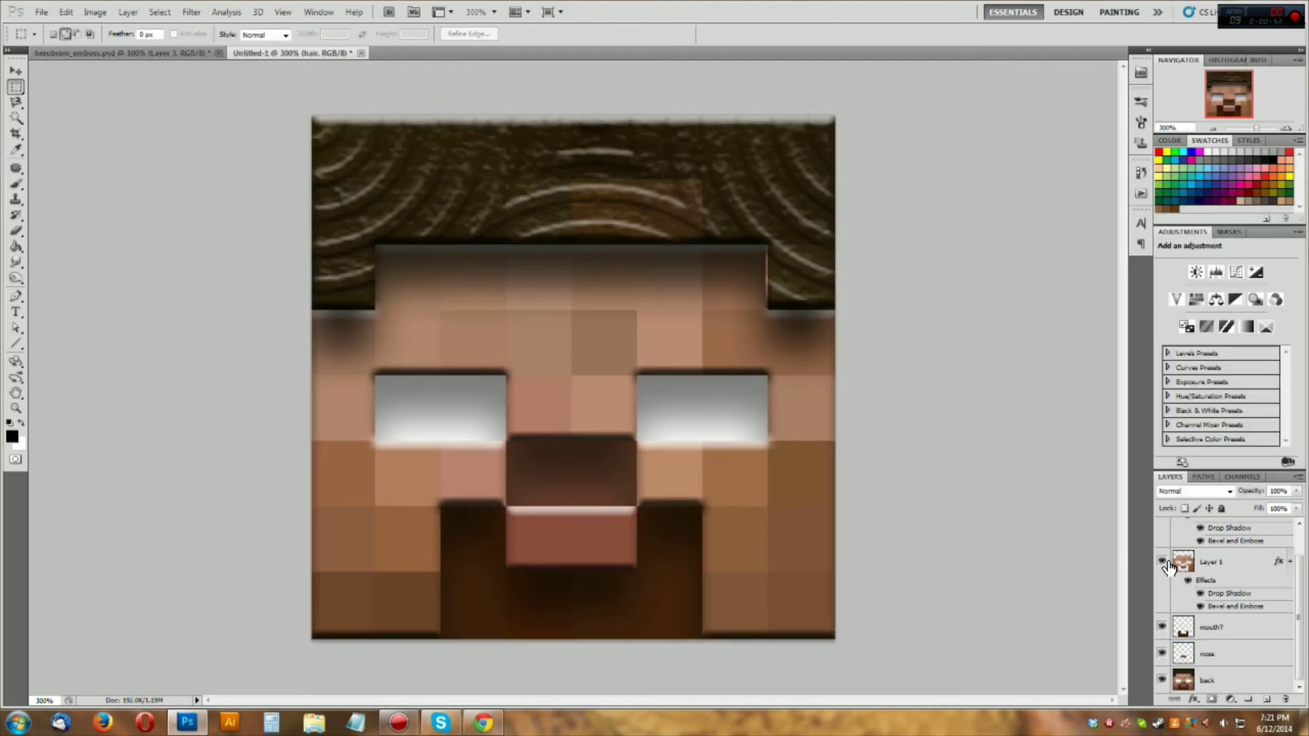
pyautogui.scroll(1, 1160, 659)
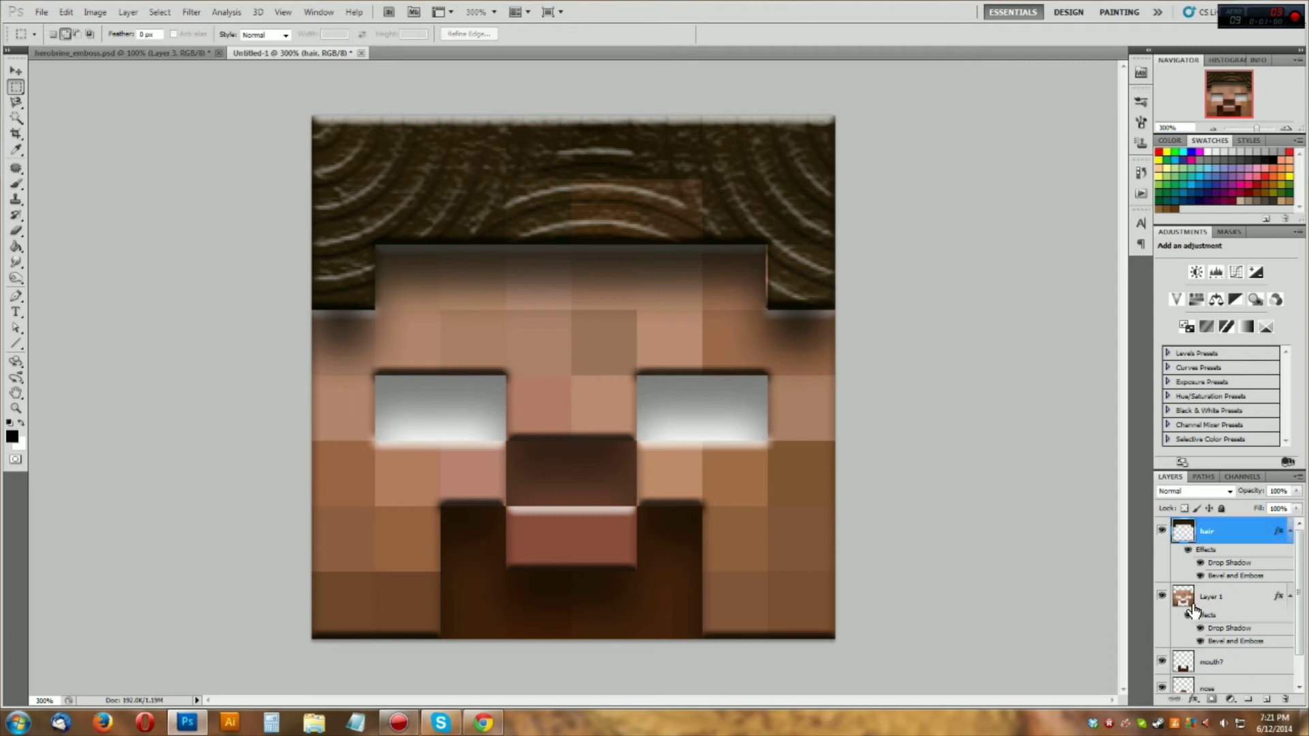
# - Reopen the blending options of Layer 1 and enable Texture on its bevel
pyautogui.click(1227, 598)
pyautogui.rightClick(1212, 601)
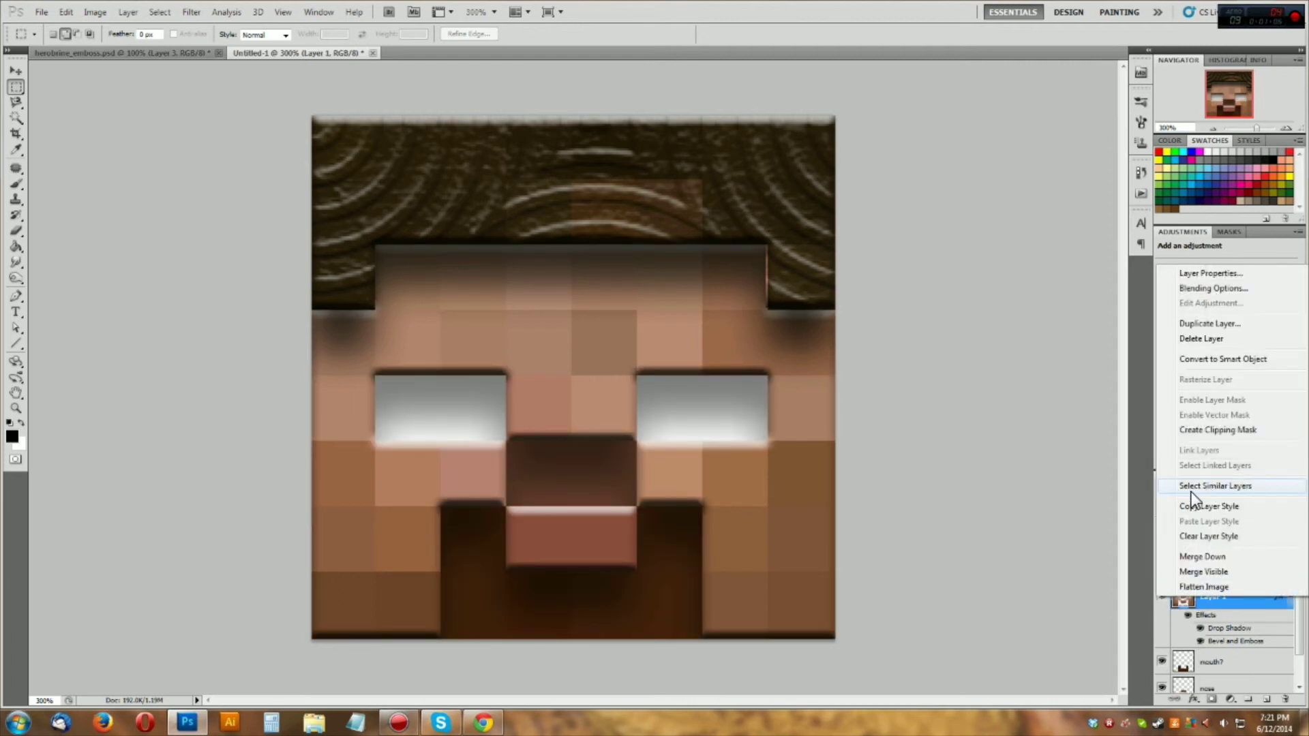
pyautogui.click(1200, 288)
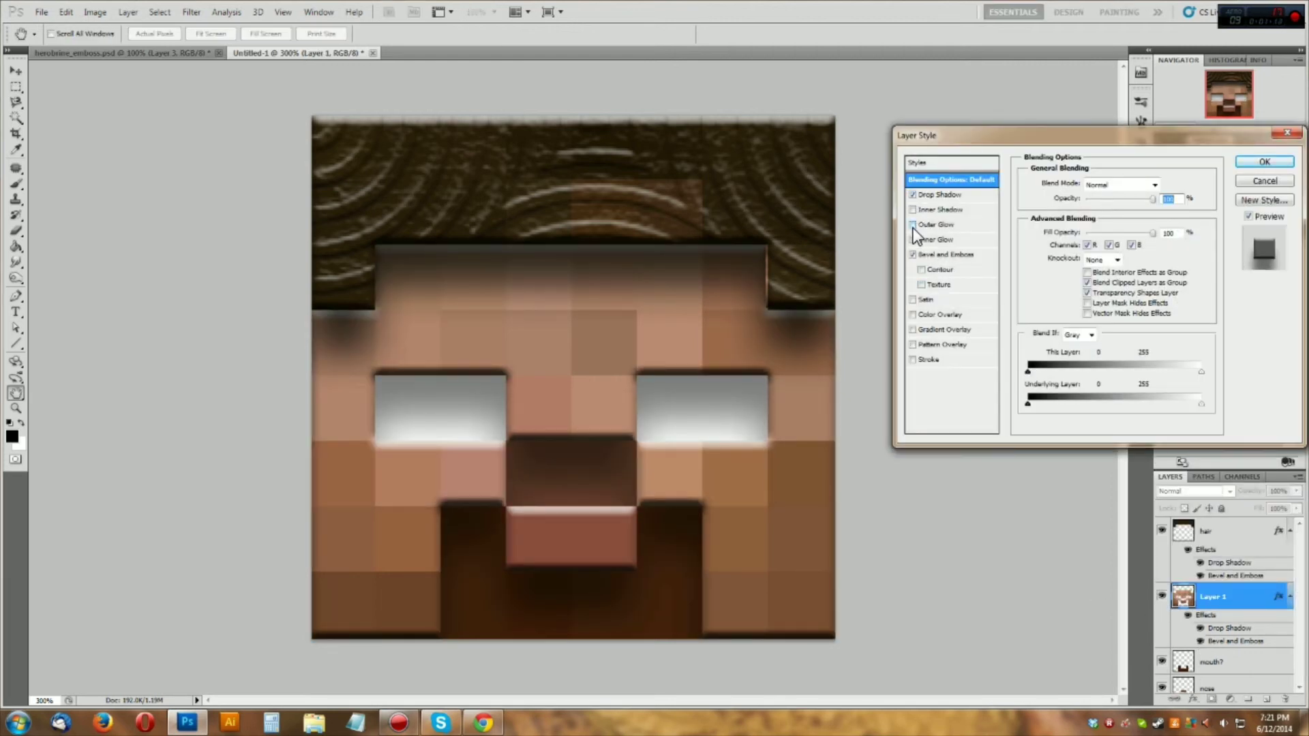
pyautogui.click(940, 284)
pyautogui.click(1072, 204)
# - Try several stone and wood-grain patterns for the skin layer's bevel texture
pyautogui.click(1071, 286)
pyautogui.click(1099, 261)
pyautogui.scroll(1, 1099, 263)
pyautogui.click(1073, 270)
pyautogui.click(1048, 260)
pyautogui.click(1052, 291)
pyautogui.click(1036, 299)
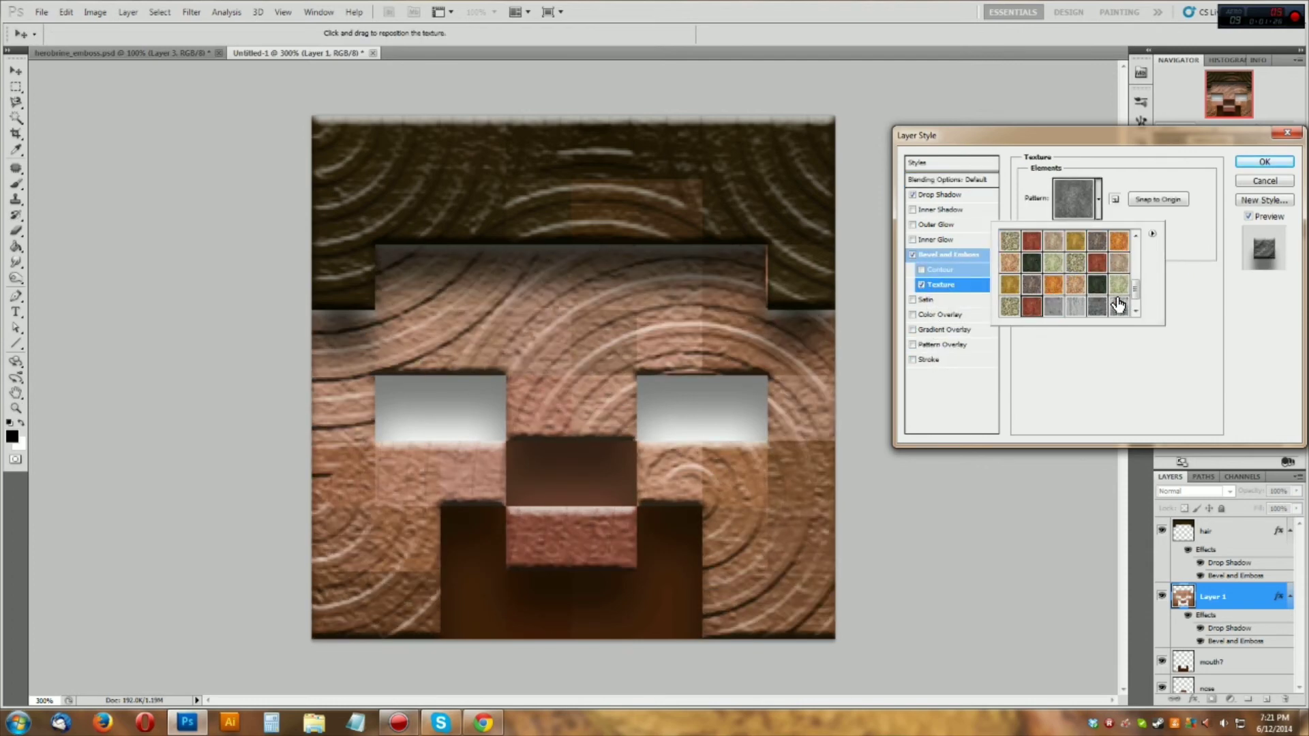
pyautogui.doubleClick(1117, 302)
# - Choose a lightly pitted pattern for the skin layer's bevel texture and apply the layer style
pyautogui.click(1073, 204)
pyautogui.click(1068, 264)
pyautogui.scroll(1, 1067, 264)
pyautogui.click(1069, 247)
pyautogui.scroll(5, 1058, 253)
pyautogui.click(1053, 252)
pyautogui.click(1034, 245)
pyautogui.click(1052, 245)
pyautogui.click(1036, 244)
pyautogui.click(1095, 280)
pyautogui.click(1265, 162)
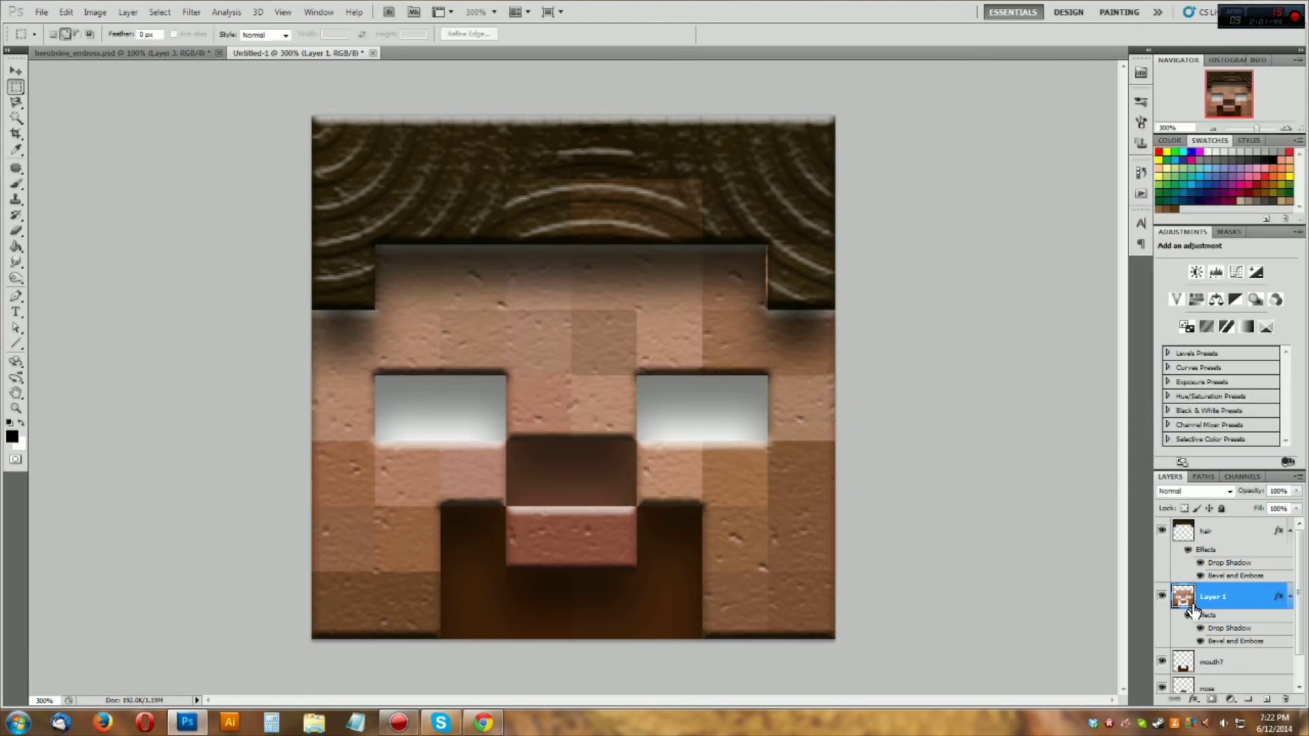
# - Change the hair layer's bevel texture from the wood-grain rings to a subtle, finely rough pattern and apply the style
pyautogui.doubleClick(1230, 535)
pyautogui.click(921, 285)
pyautogui.click(940, 285)
pyautogui.click(1074, 198)
pyautogui.click(1022, 302)
pyautogui.click(1031, 241)
pyautogui.click(1010, 244)
pyautogui.click(1053, 243)
pyautogui.click(1250, 158)
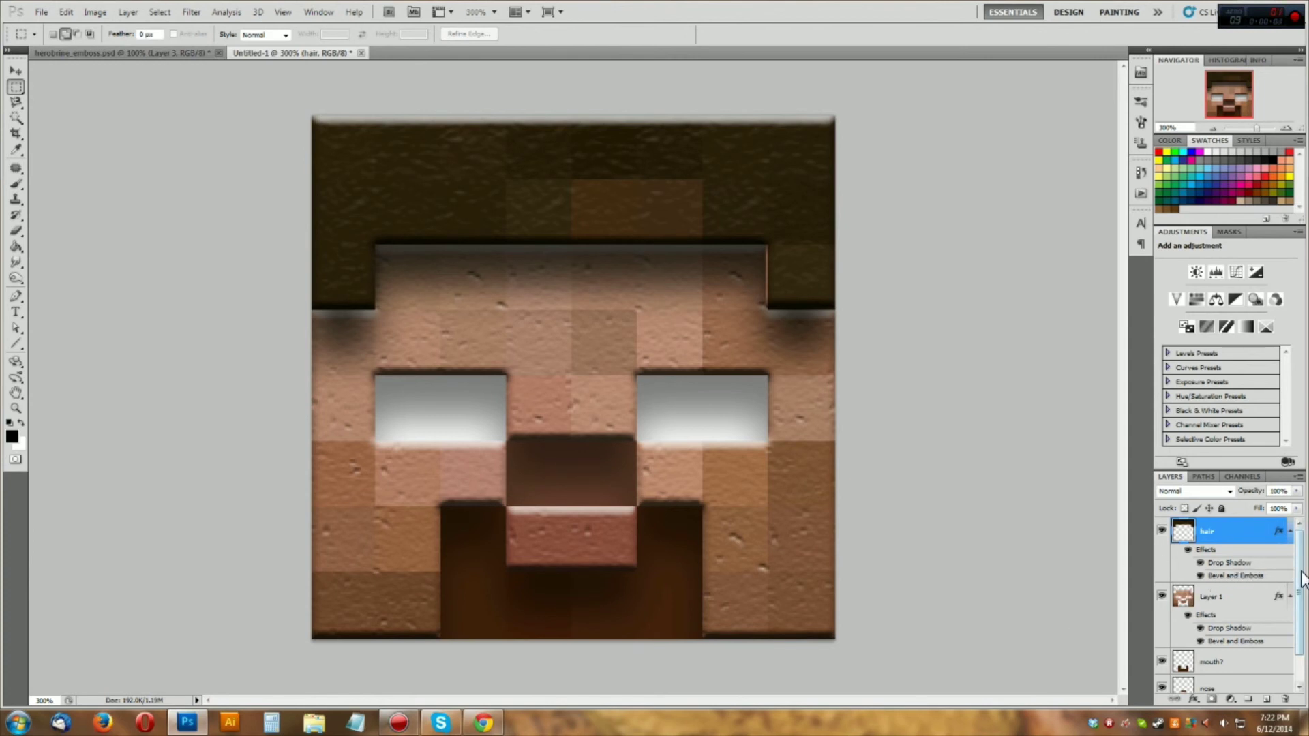
# - Switch to herobrine_emboss.psd and toggle the Bevel and Emboss effect of Layer 5, the mouth layer, to examine its look
pyautogui.scroll(-1, 1302, 578)
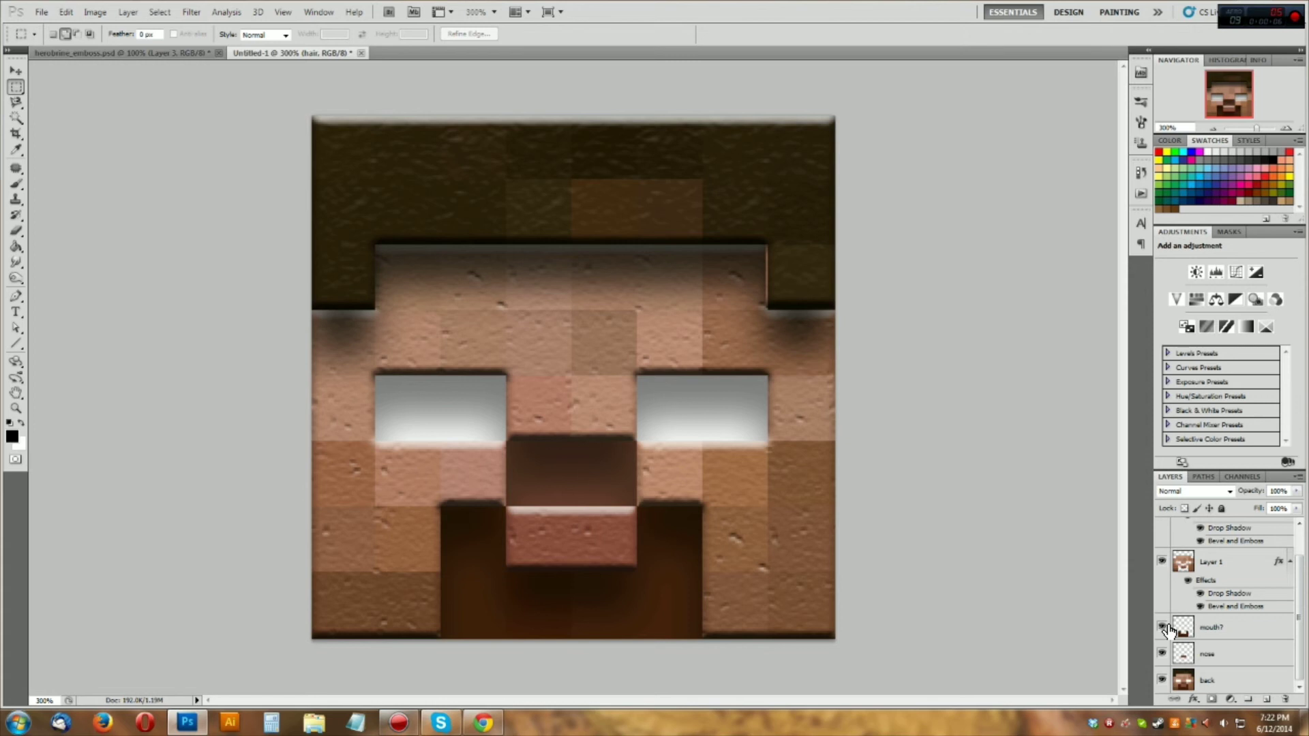
pyautogui.click(1217, 563)
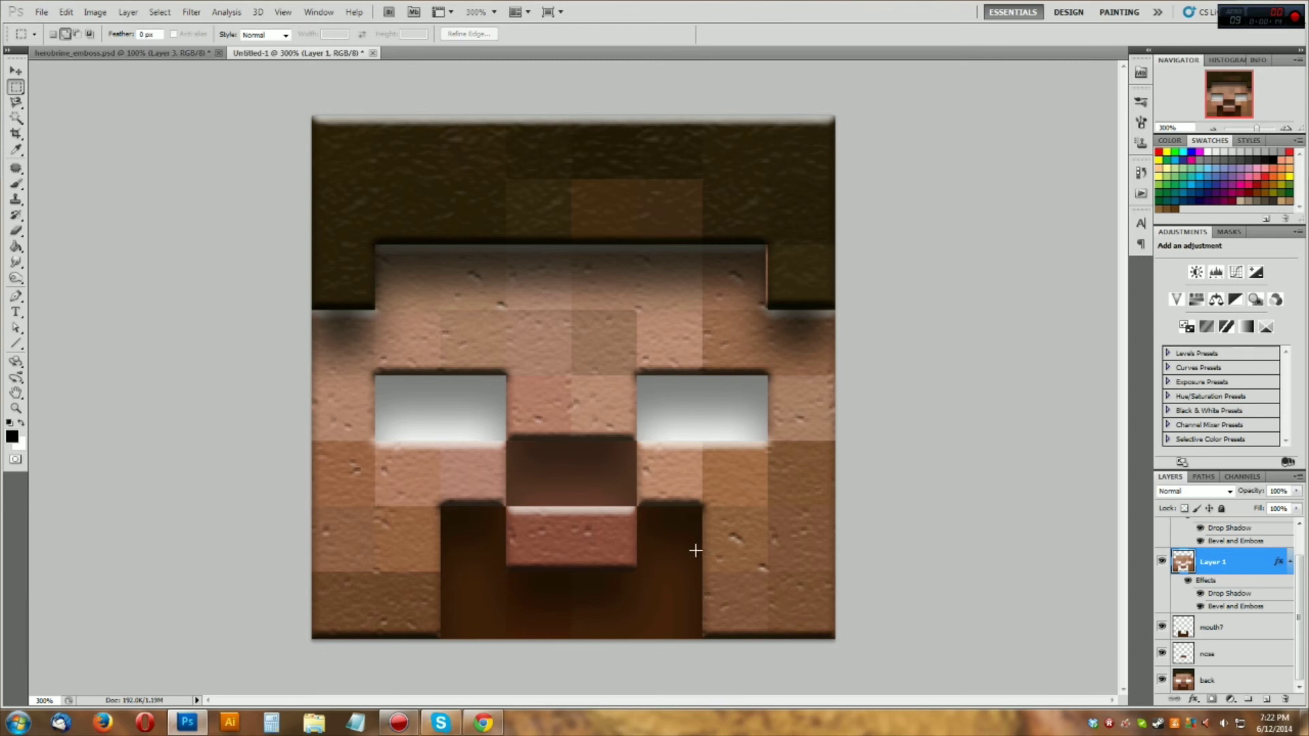
pyautogui.click(116, 53)
pyautogui.scroll(-3, 1203, 651)
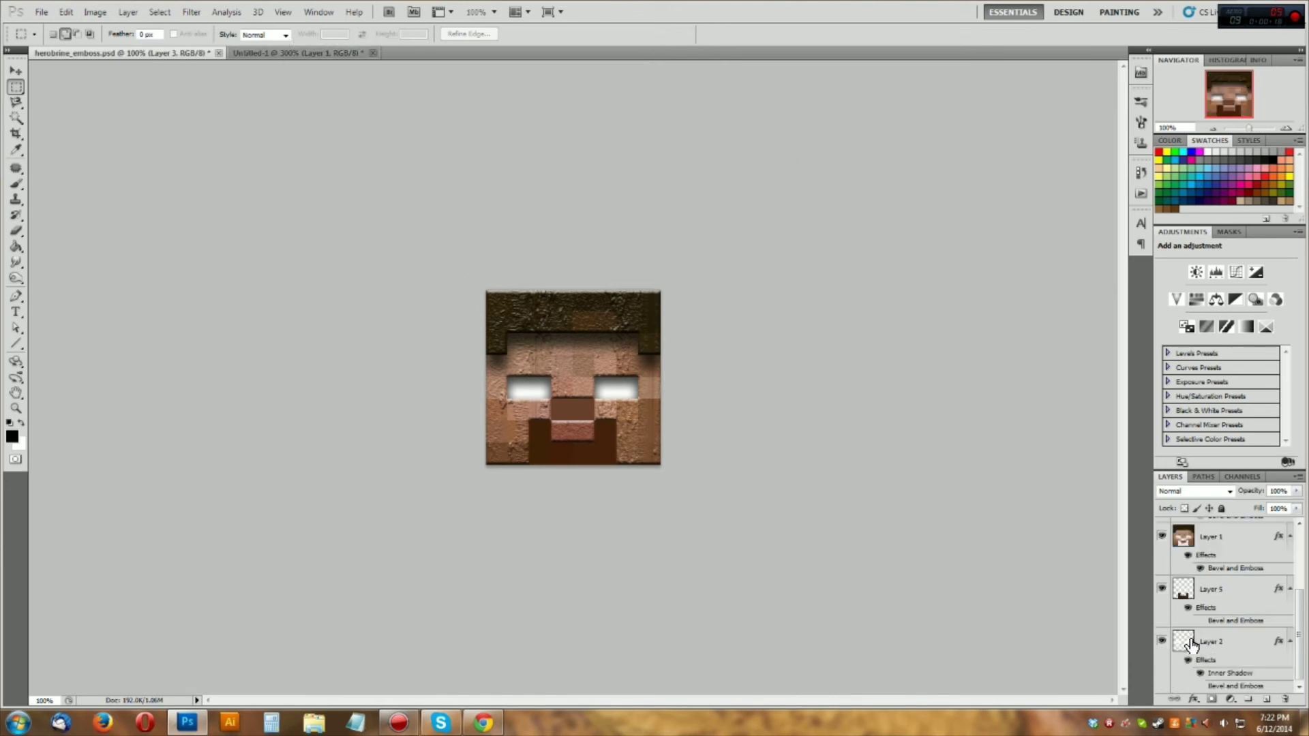
pyautogui.click(1199, 621)
pyautogui.click(1208, 626)
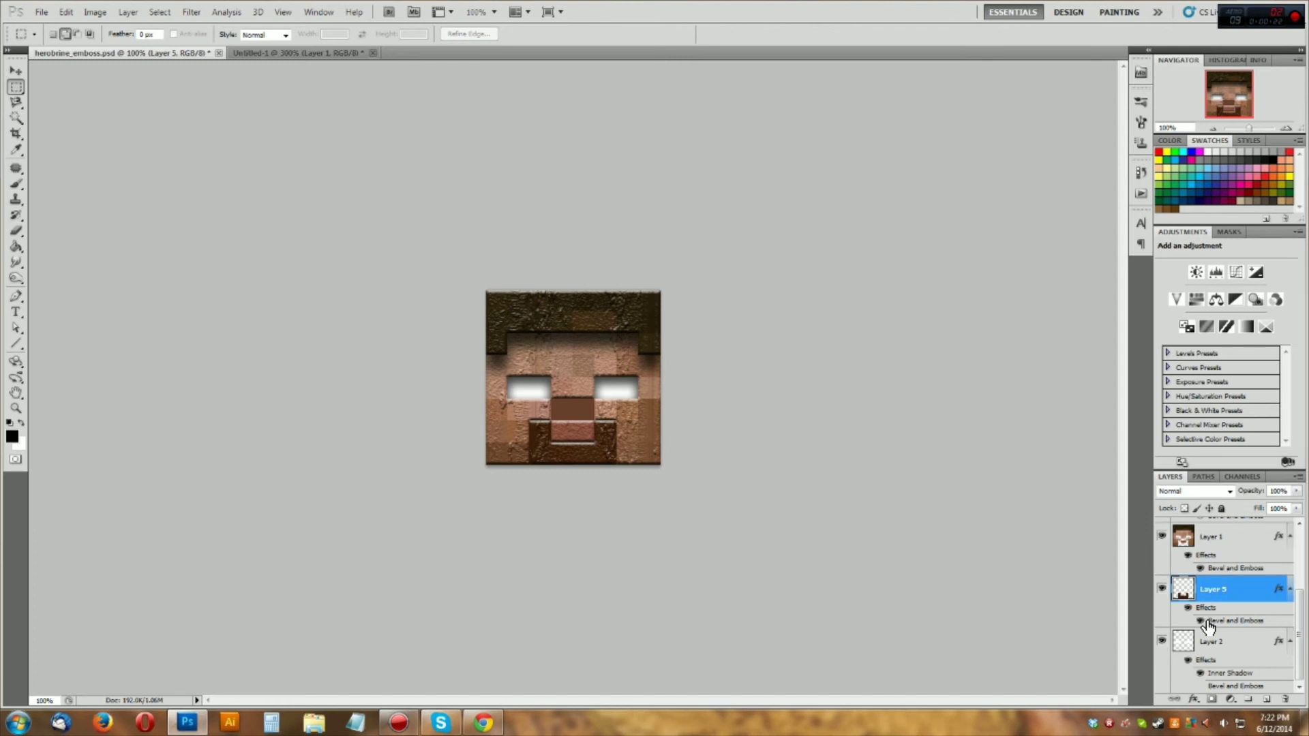
pyautogui.click(1200, 620)
# - Toggle the Bevel and Emboss effect of Layer 4 to examine its look, and return to the Untitled-1 document's lower layers
pyautogui.scroll(1, 1200, 630)
pyautogui.scroll(1, 1199, 630)
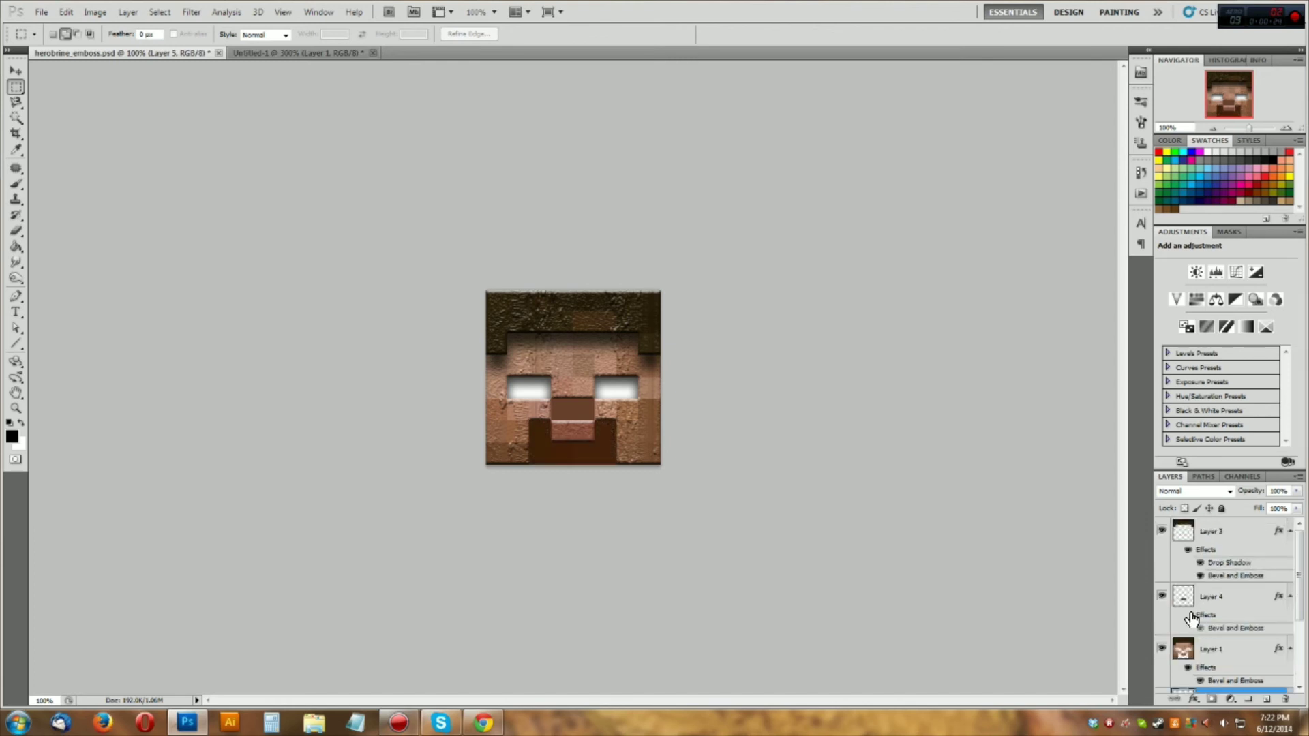
pyautogui.click(1199, 628)
pyautogui.click(1199, 629)
pyautogui.click(1199, 630)
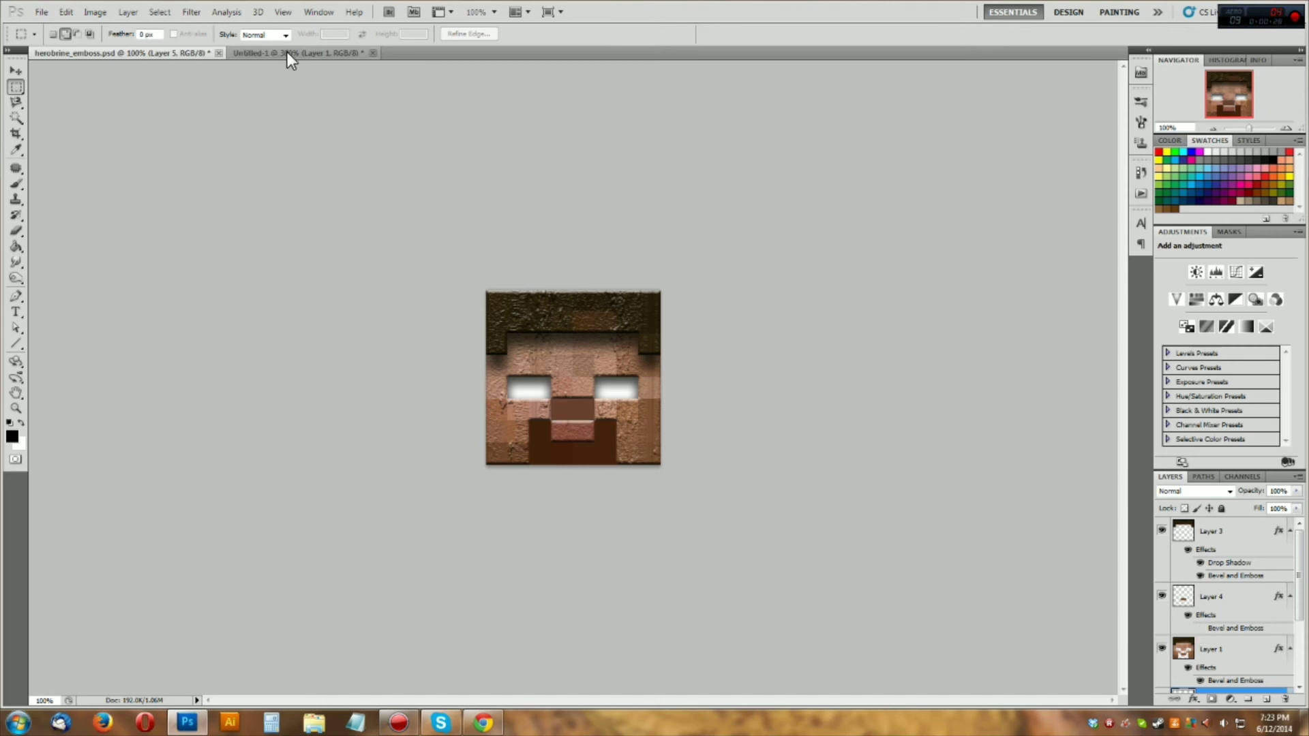
pyautogui.click(288, 51)
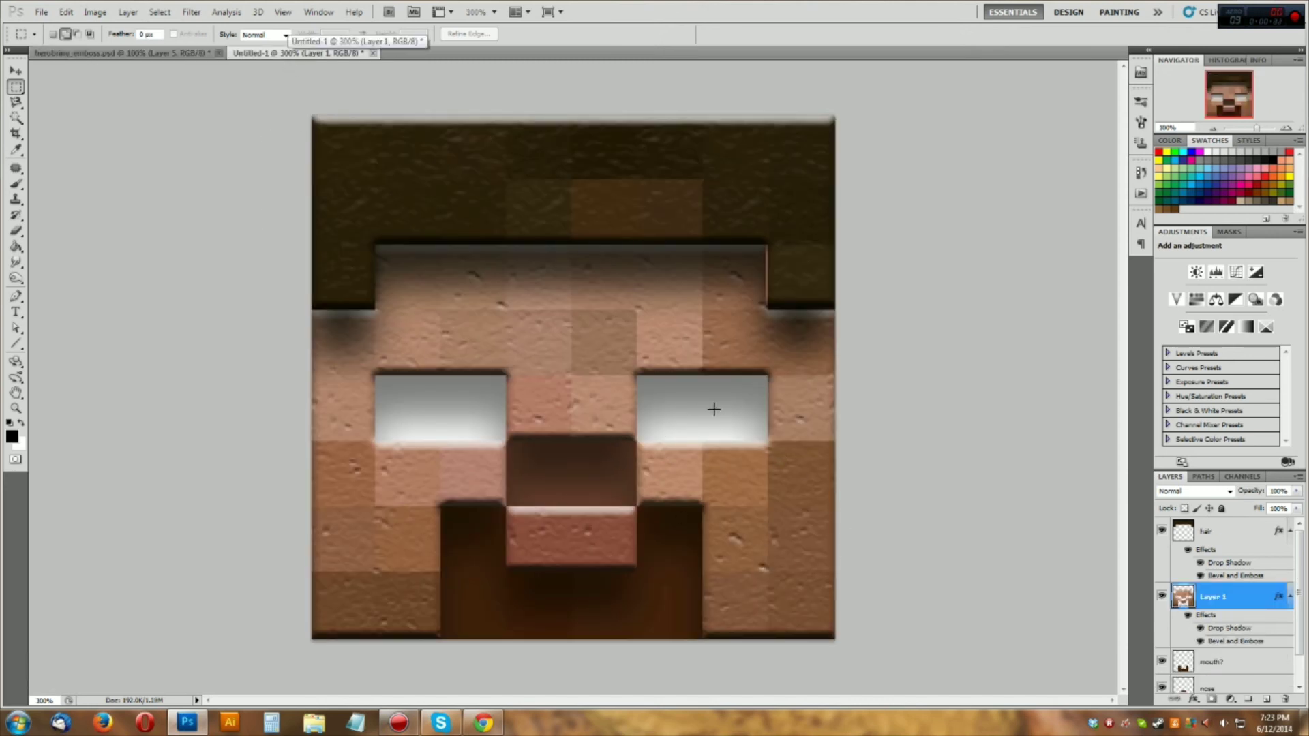
pyautogui.scroll(-1, 1173, 593)
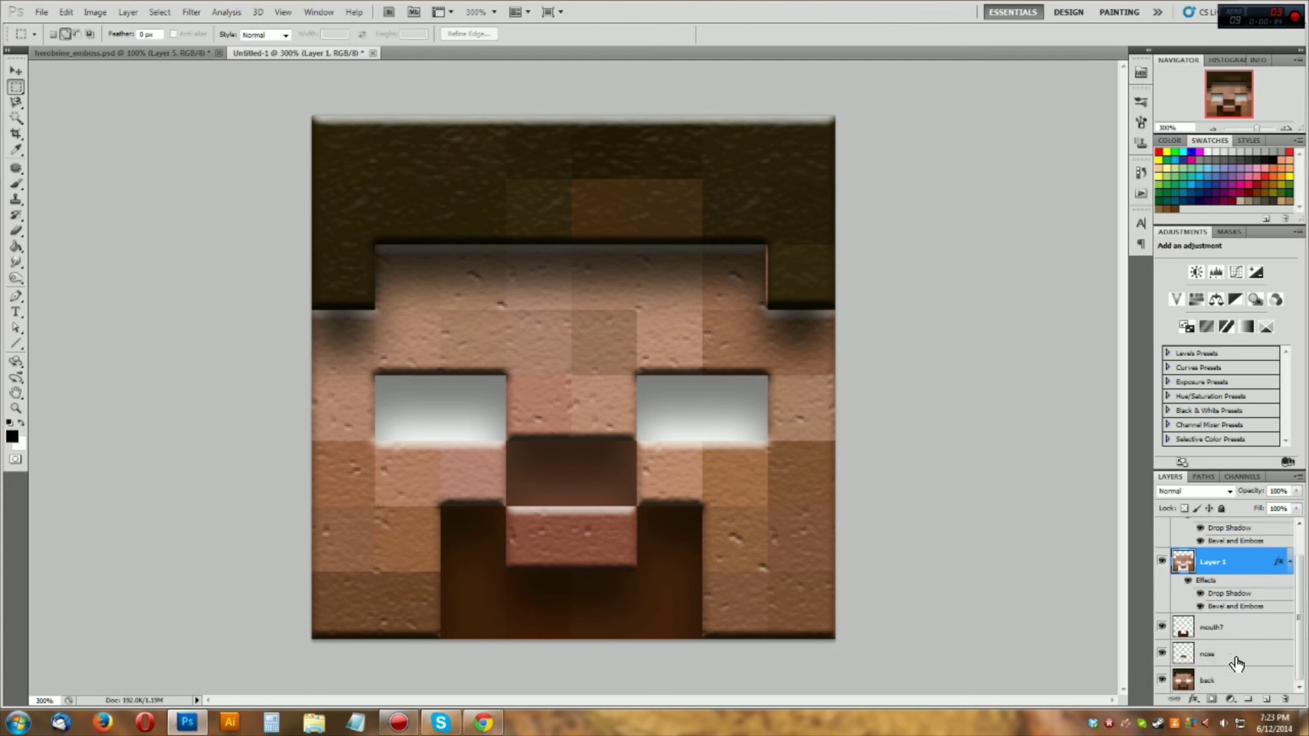
# - Hide and show the back layer to examine how it fills the eye openings behind the skin
pyautogui.click(1171, 684)
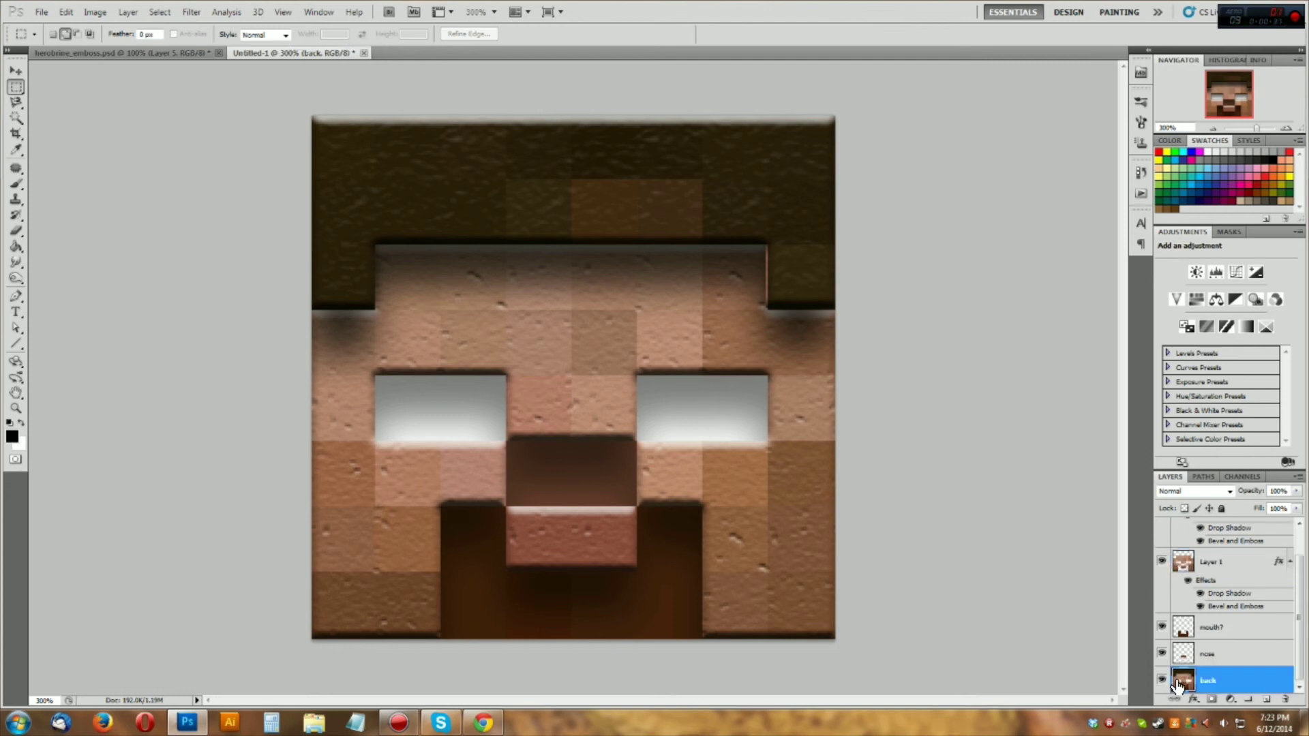
pyautogui.click(1162, 682)
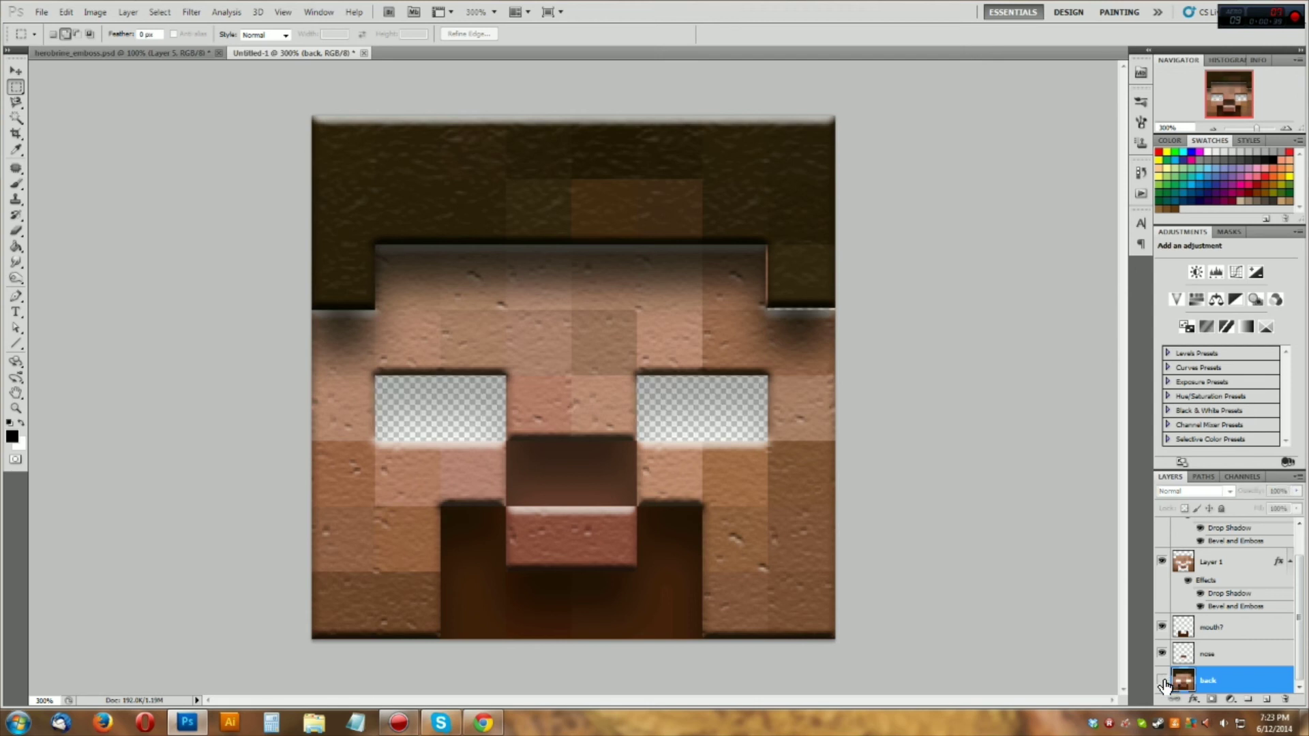
pyautogui.click(1162, 682)
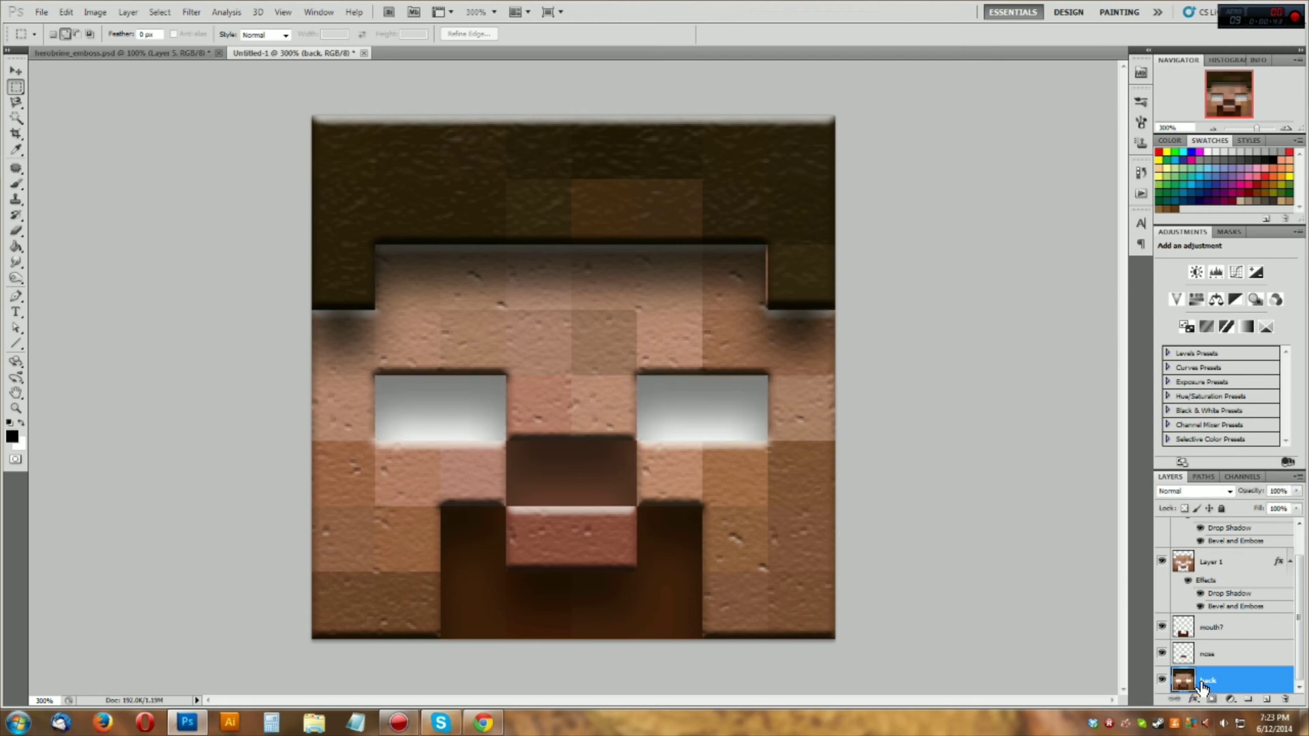
pyautogui.scroll(2, 1241, 606)
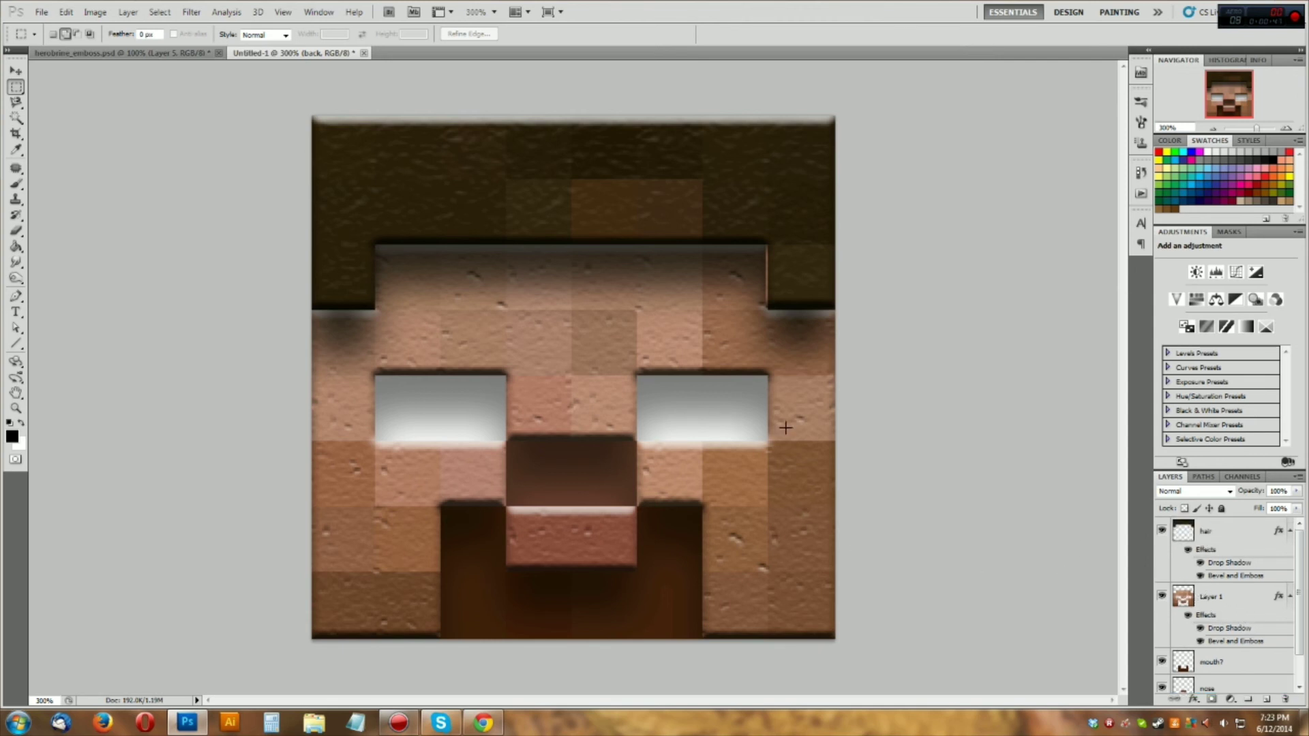
pyautogui.scroll(-2, 1295, 644)
pyautogui.click(1287, 681)
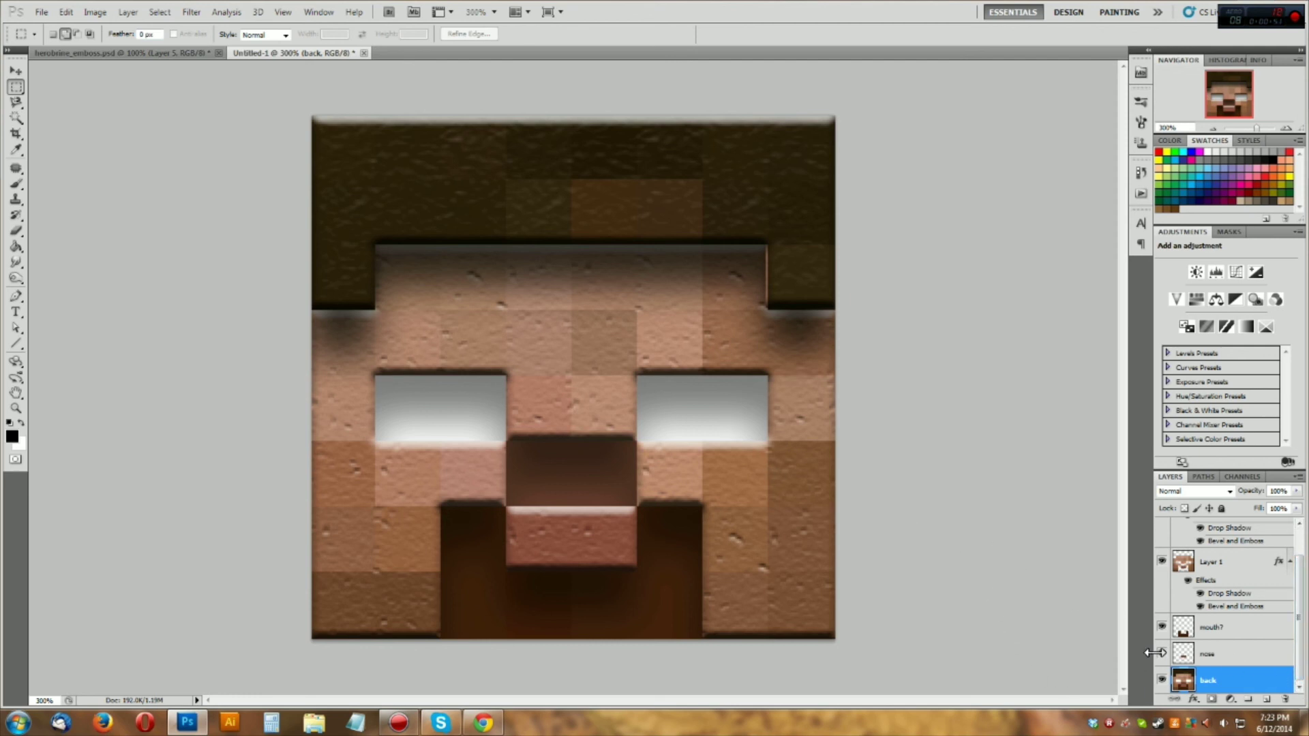
# - Open the blending options of Layer 1, the skin layer, and toggle its Drop Shadow to compare the look
pyautogui.scroll(2, 1210, 595)
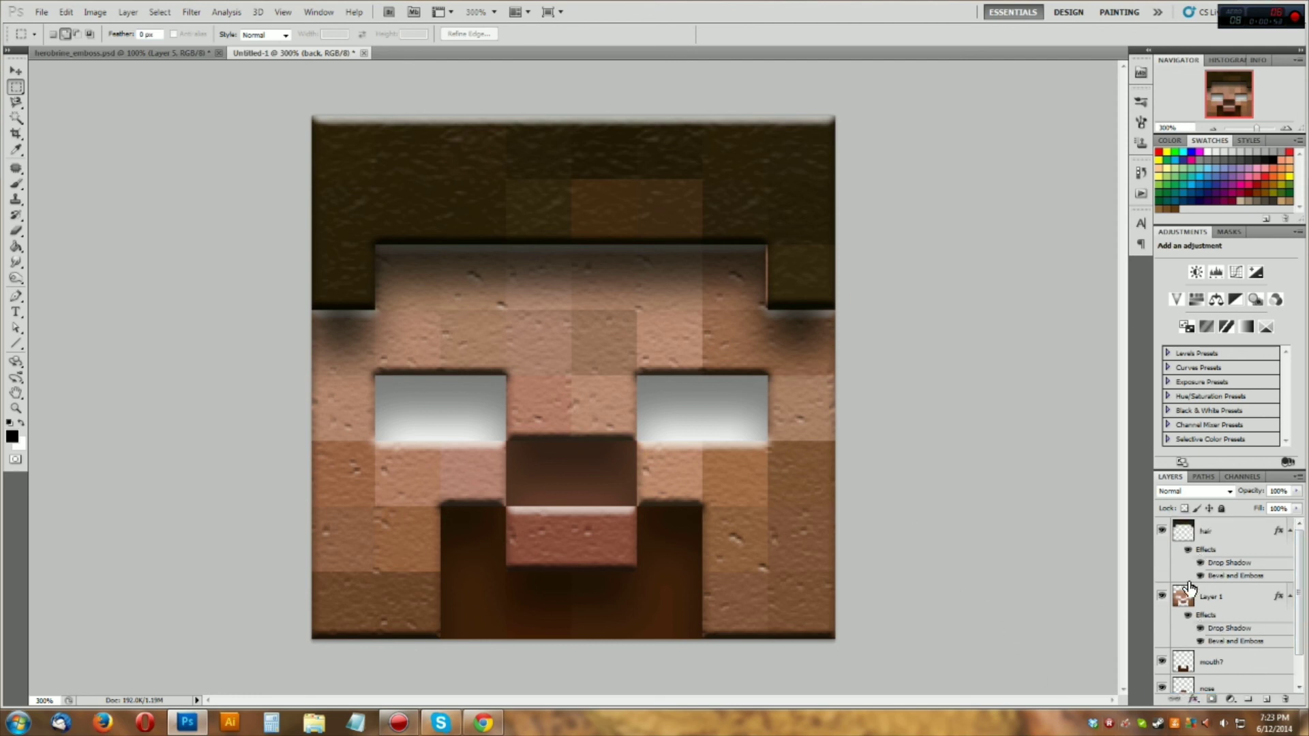
pyautogui.click(1198, 598)
pyautogui.rightClick(1187, 603)
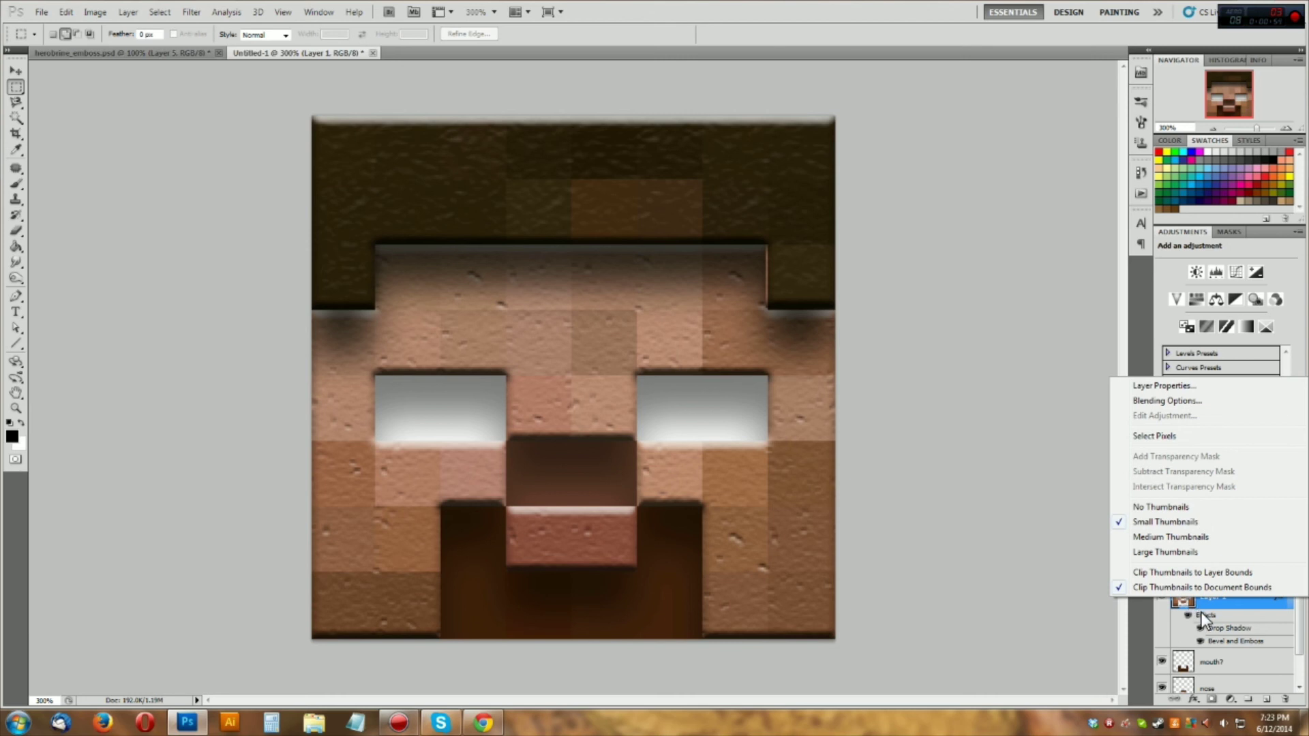
pyautogui.click(1201, 612)
pyautogui.rightClick(1203, 599)
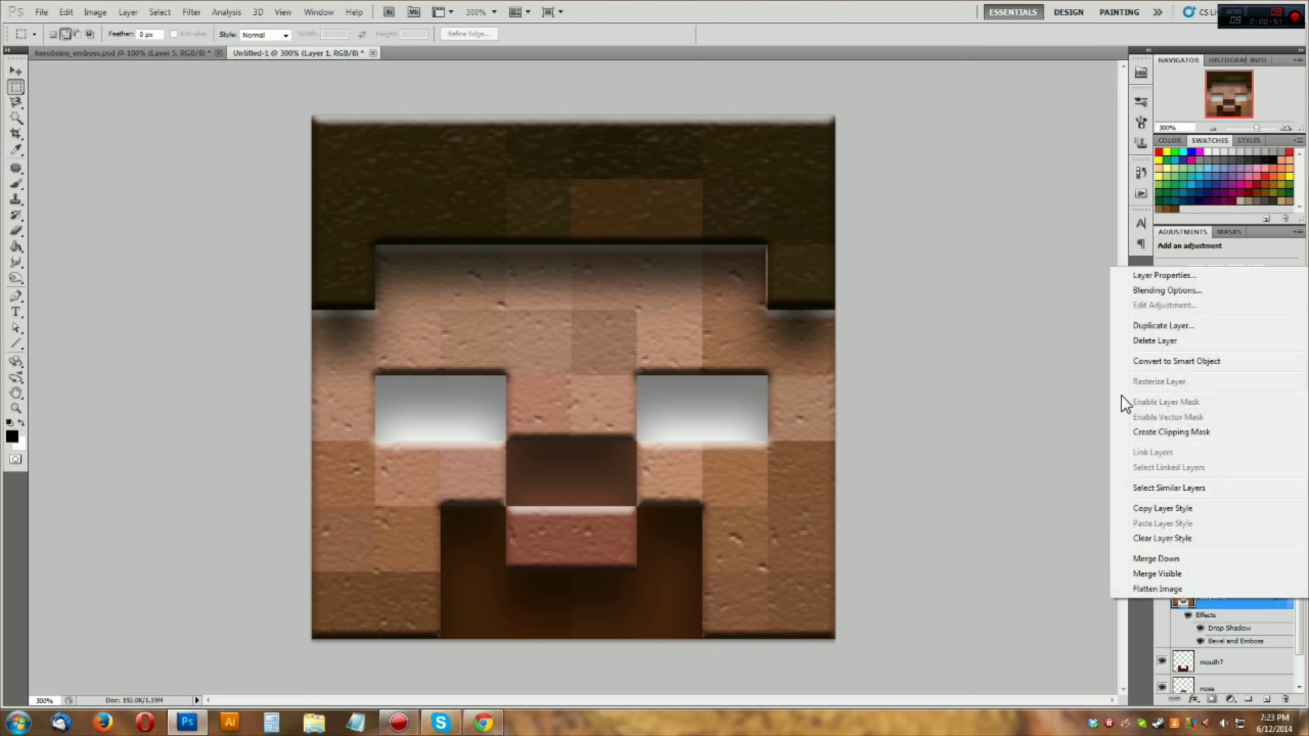
pyautogui.click(1167, 291)
pyautogui.click(912, 195)
pyautogui.click(912, 195)
pyautogui.click(912, 195)
pyautogui.click(912, 195)
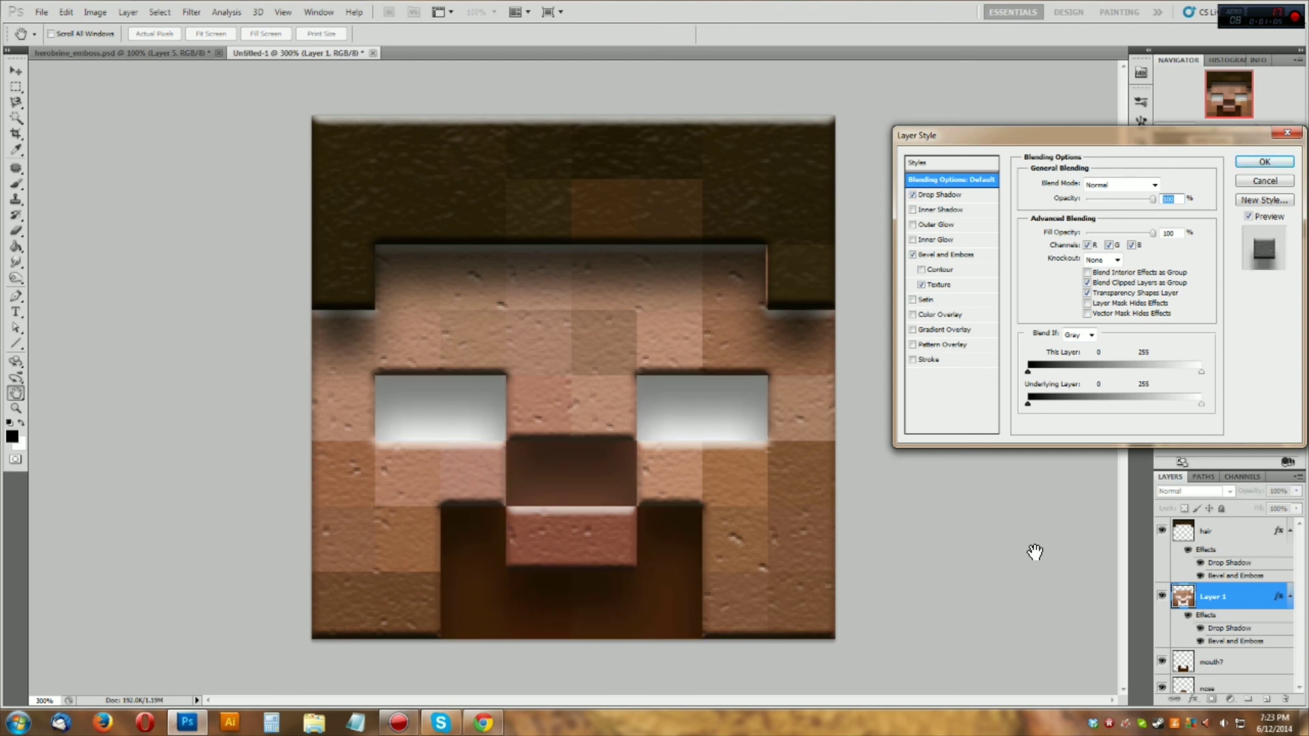
# - Set Layer 1's opacity to 99%, toggle Bevel and Emboss off and on for comparison, and apply the layer style
pyautogui.press('Down')
pyautogui.click(912, 255)
pyautogui.click(912, 254)
pyautogui.click(1279, 163)
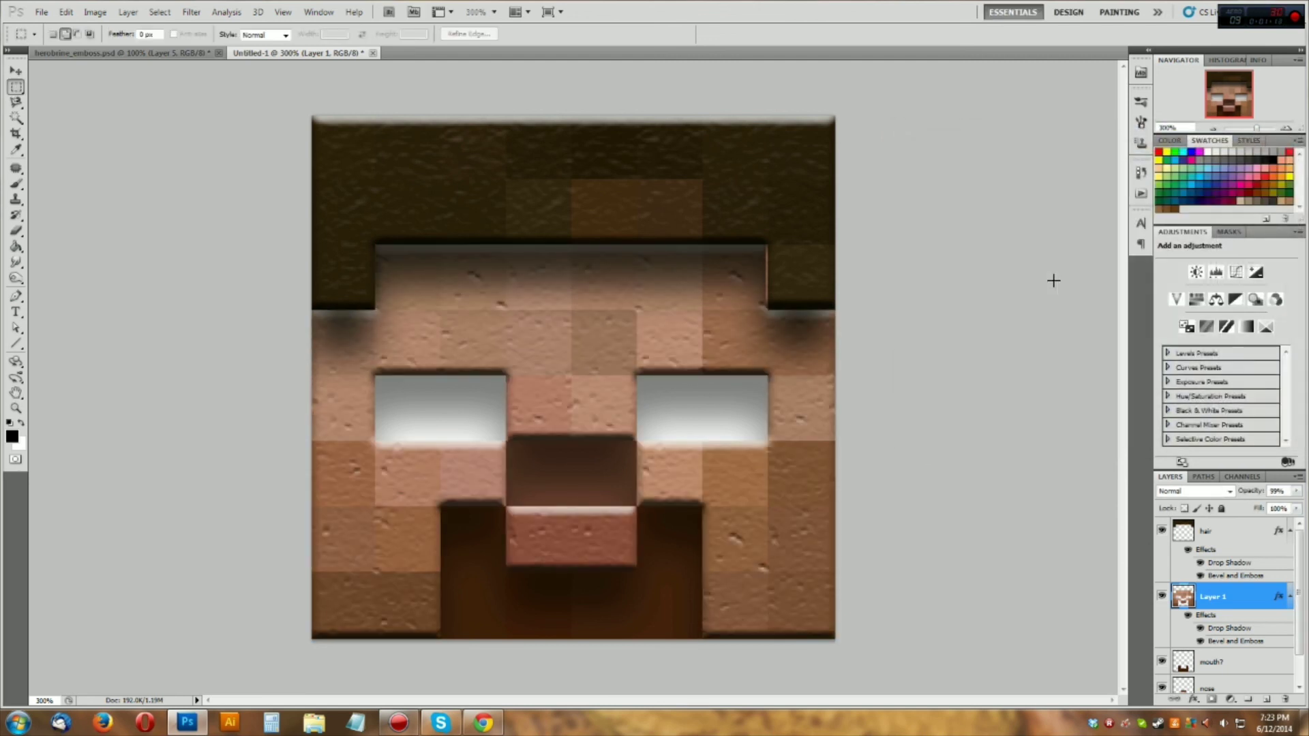